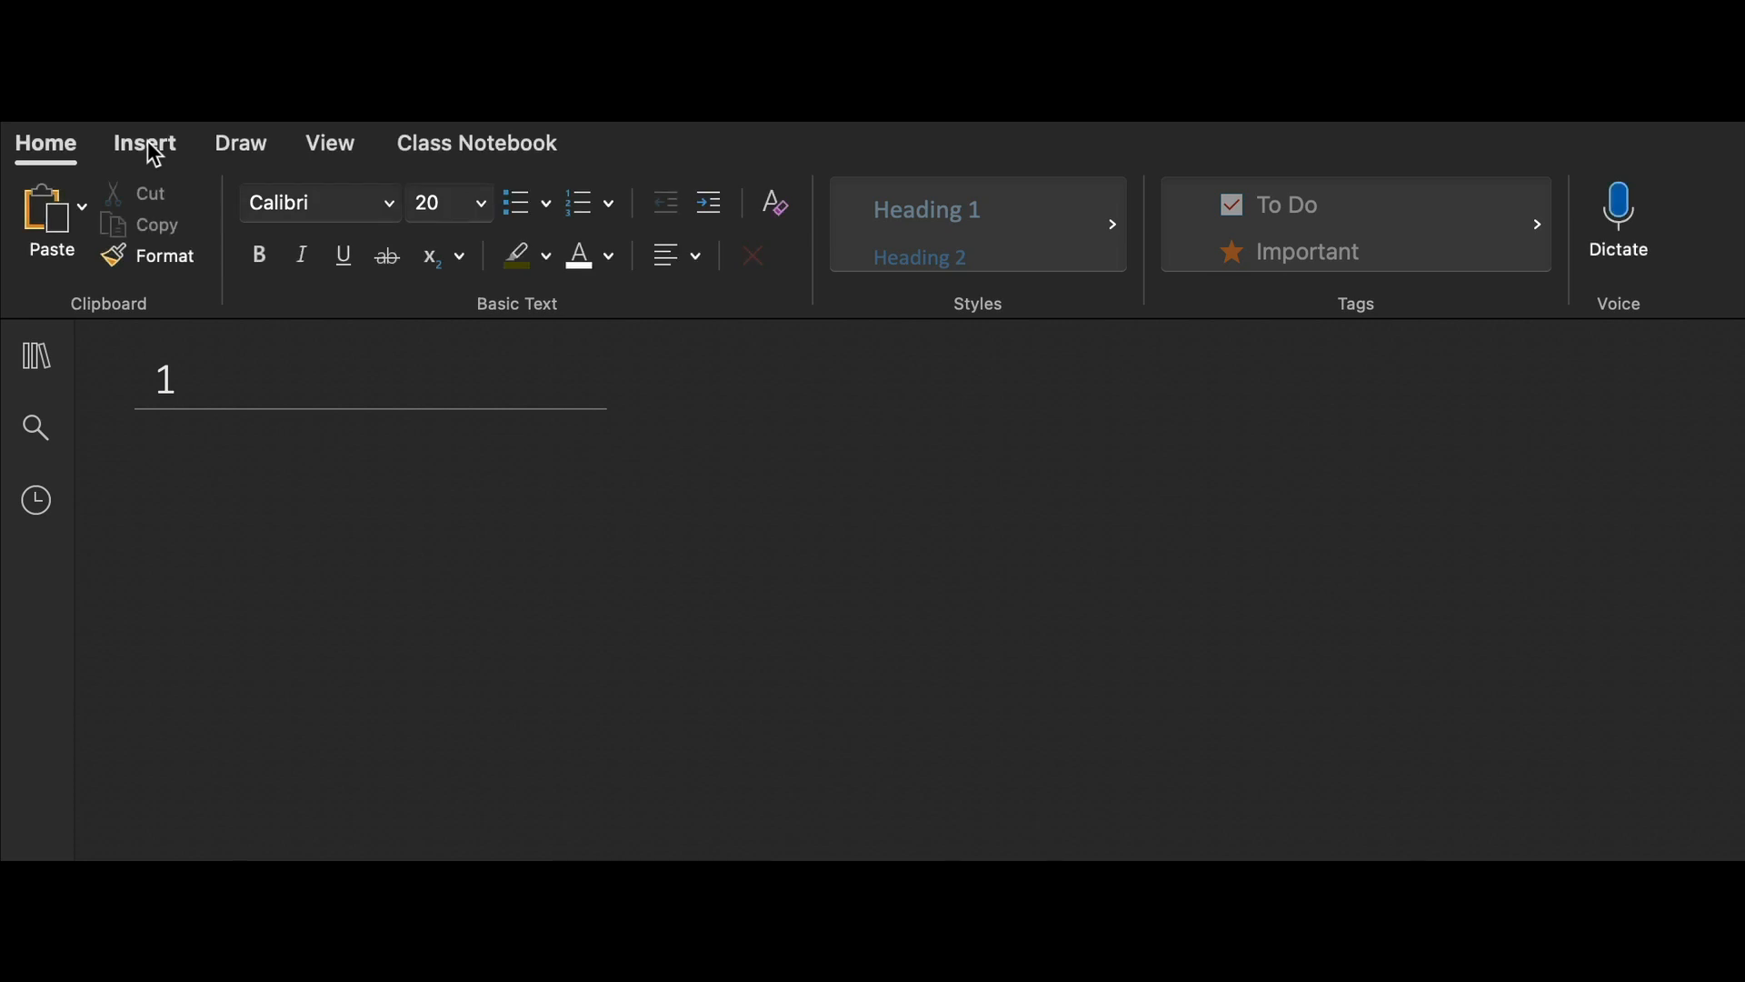
Insert an equation under the title 1 containing the stacked fractions a/b, 2/3 and x/x.
{"action": "left_click", "coordinate": [147, 142]}
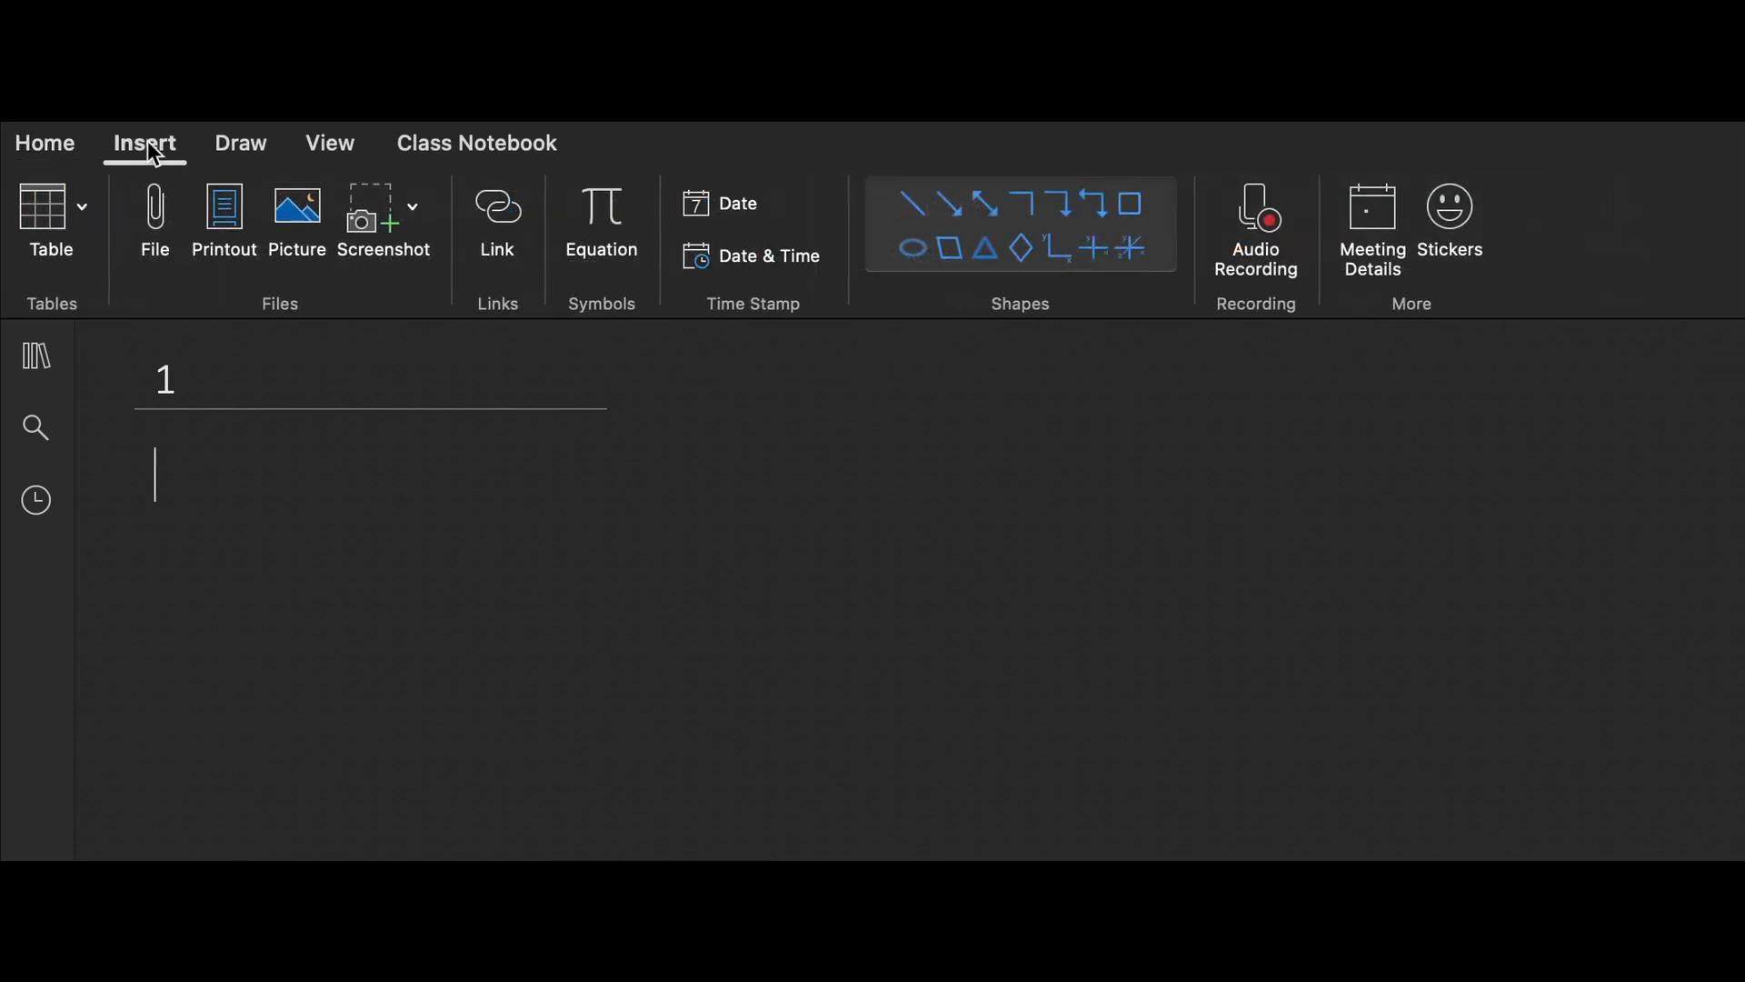
{"action": "left_click", "coordinate": [608, 221]}
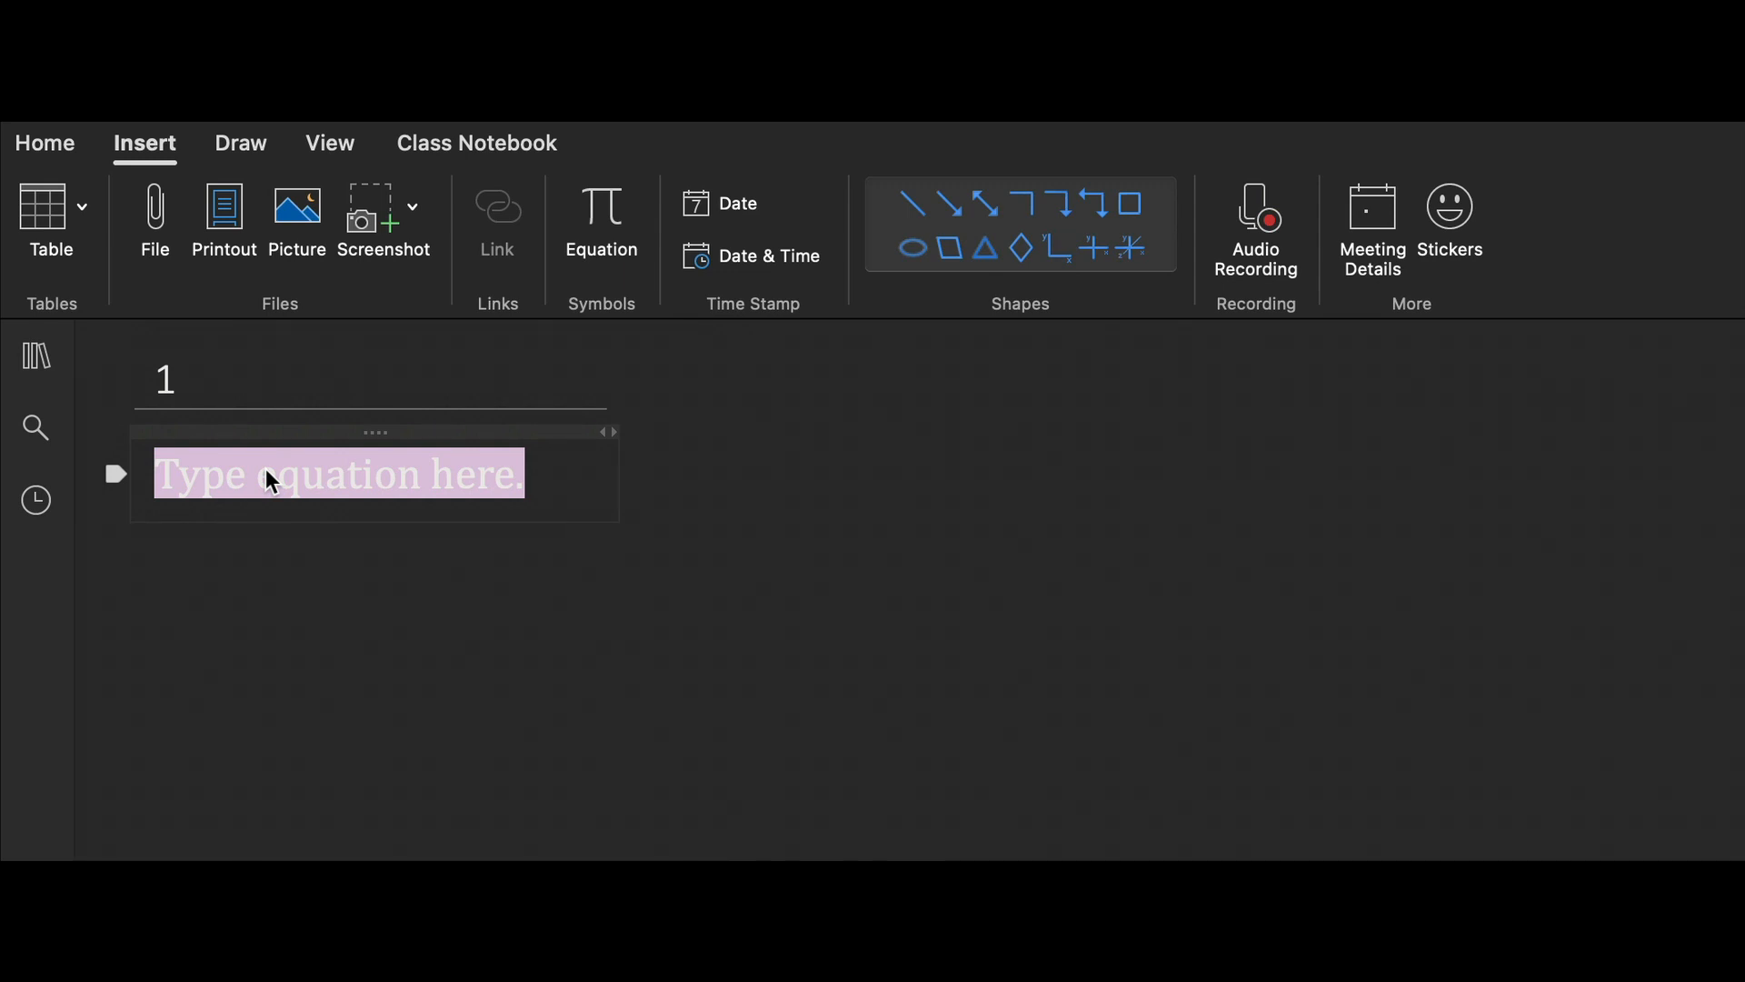
{"action": "type", "text": "a/b"}
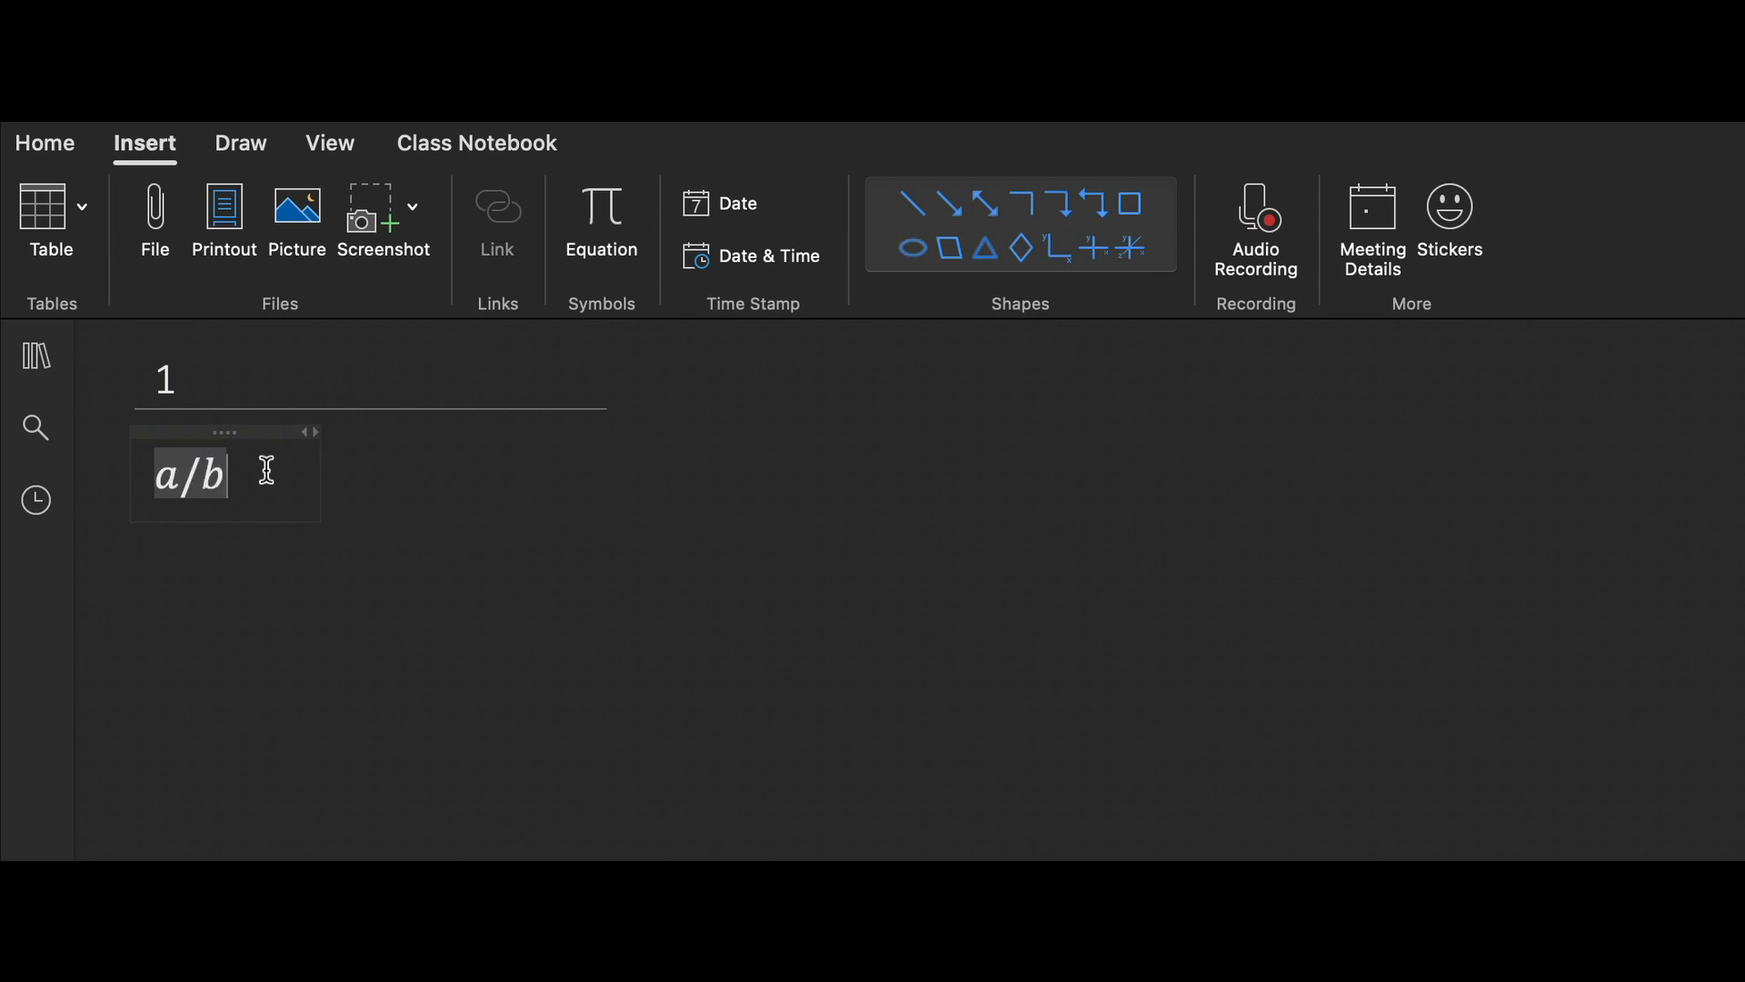
{"action": "key", "text": "space"}
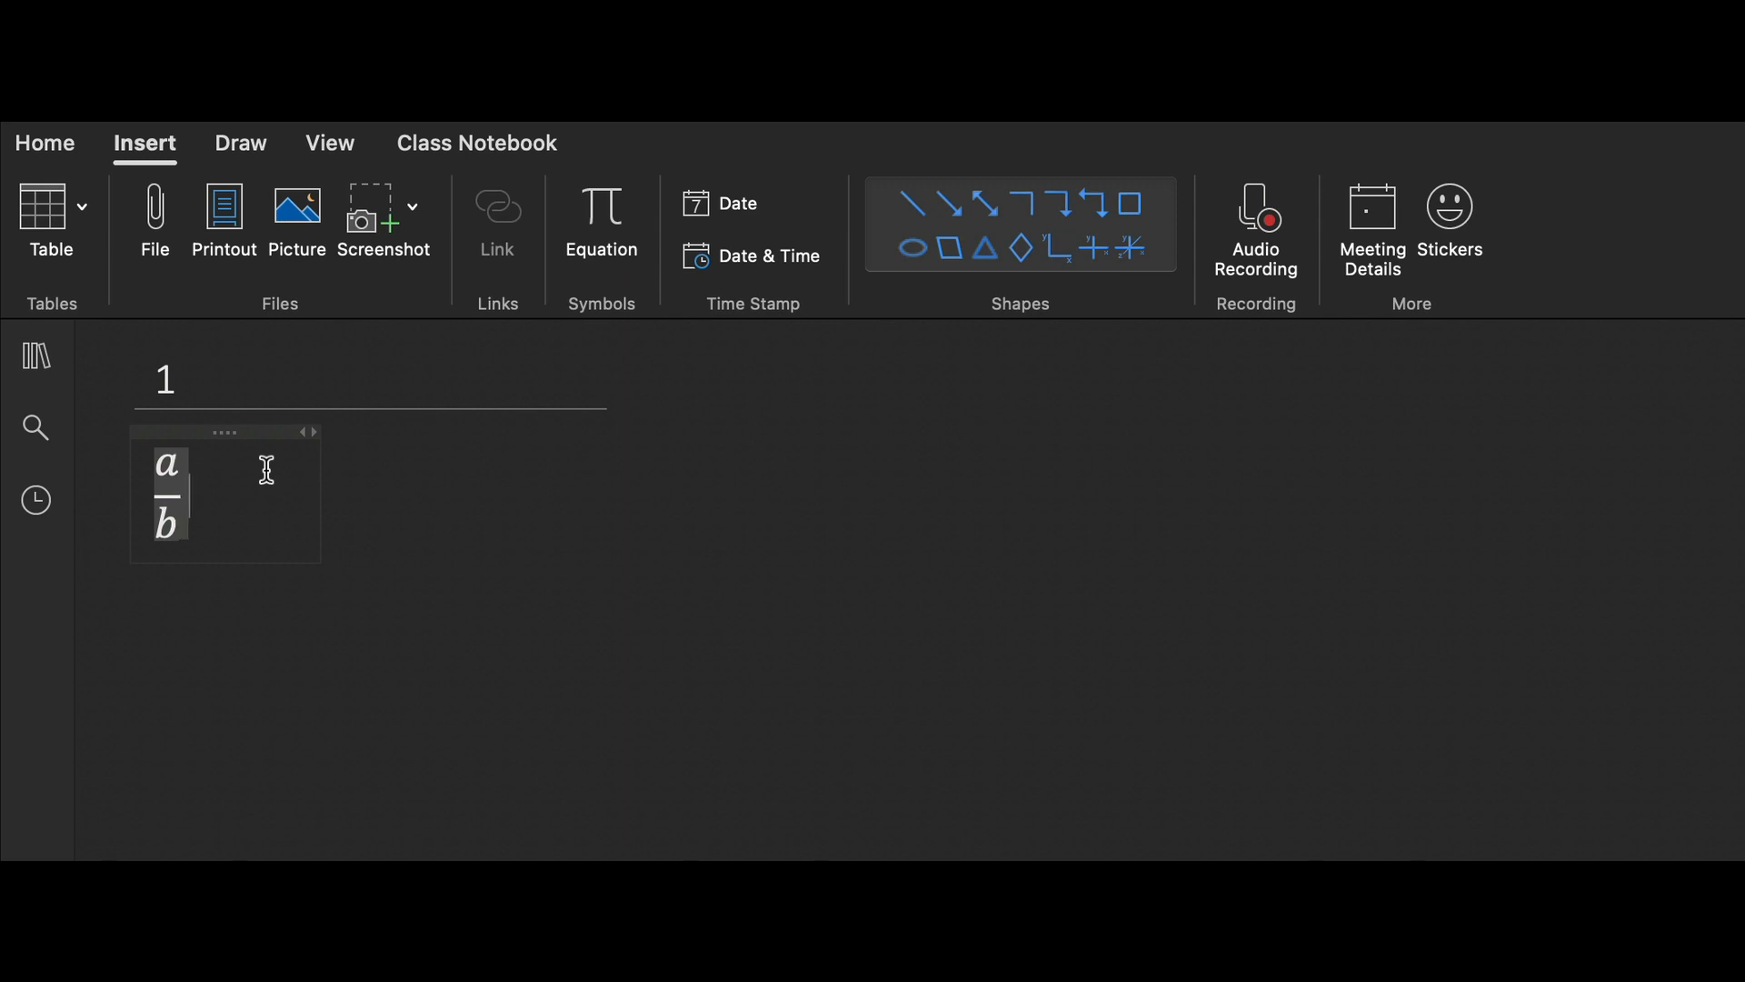
{"action": "type", "text": "2/3"}
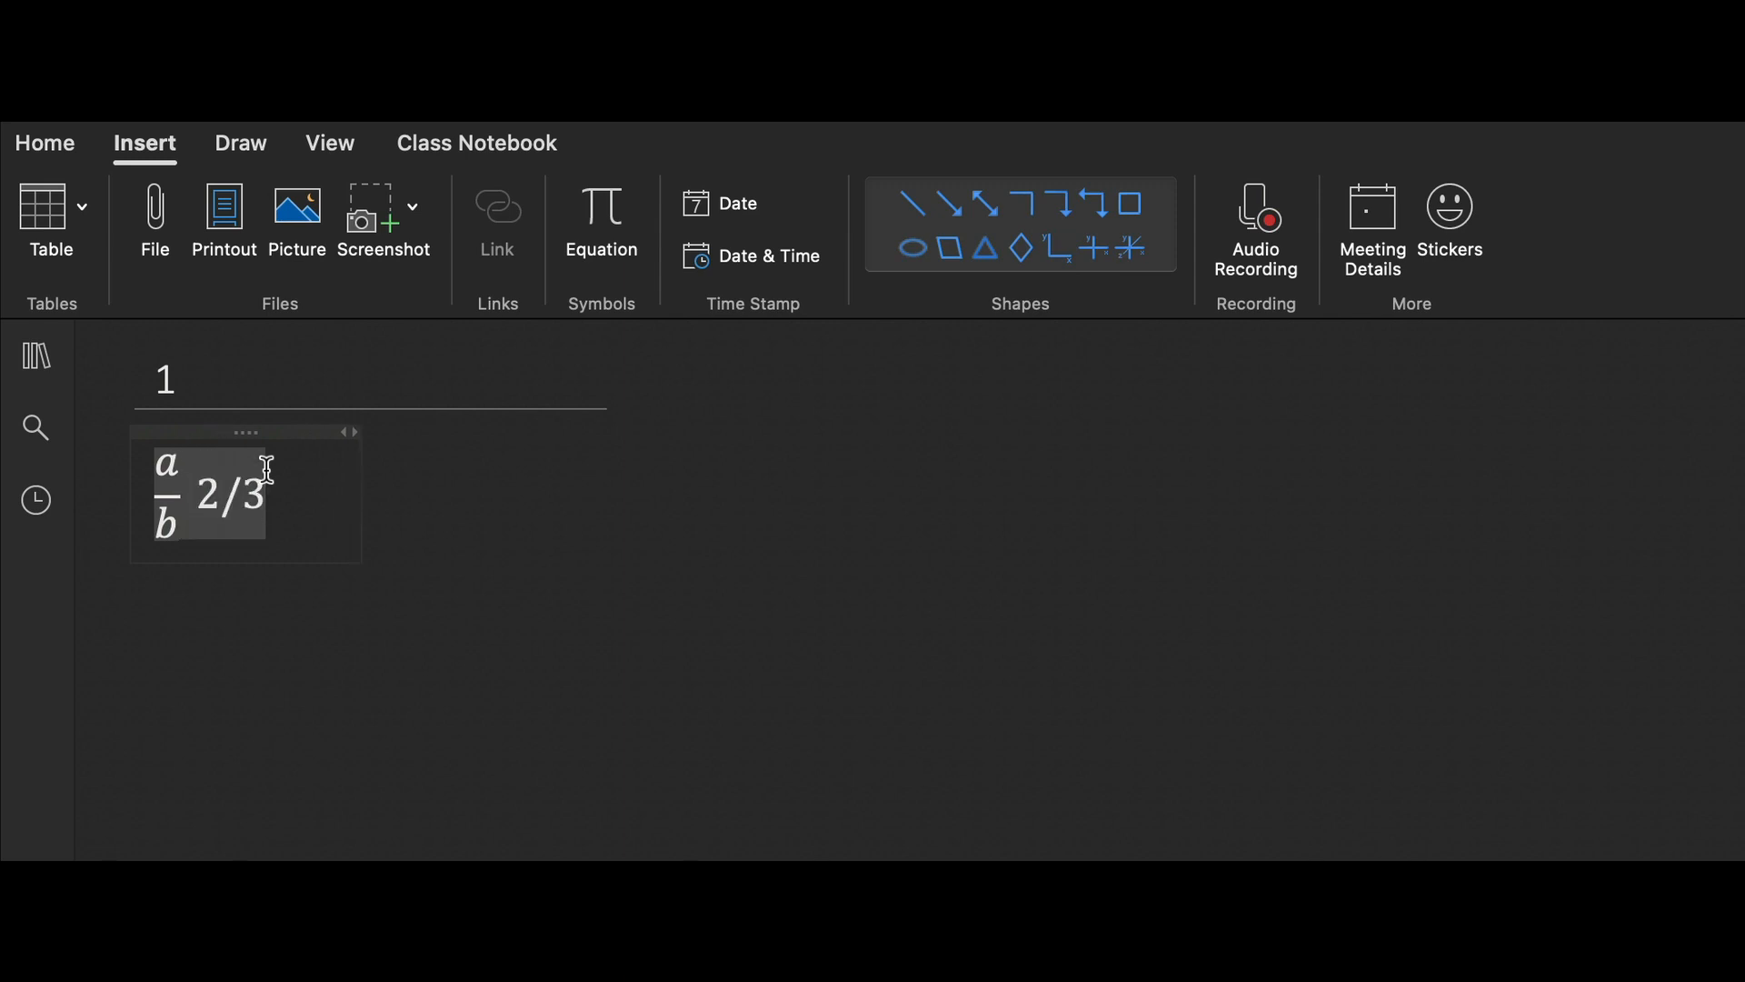
{"action": "key", "text": "space"}
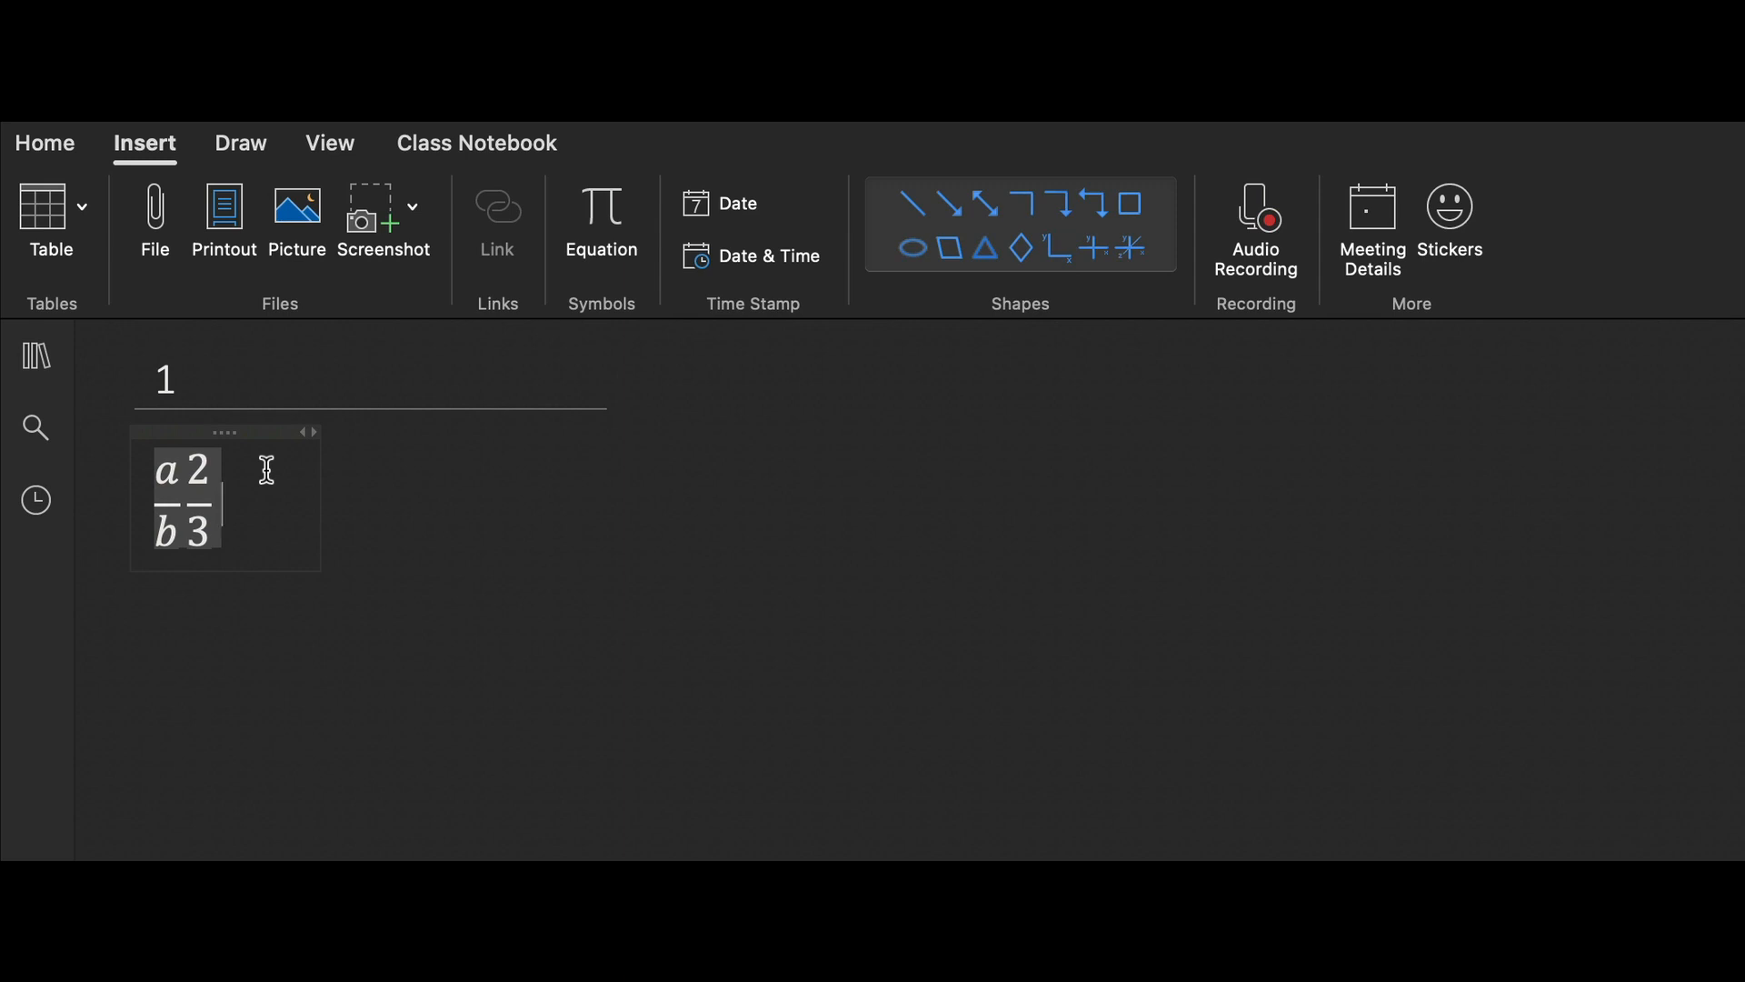
{"action": "type", "text": "x/x"}
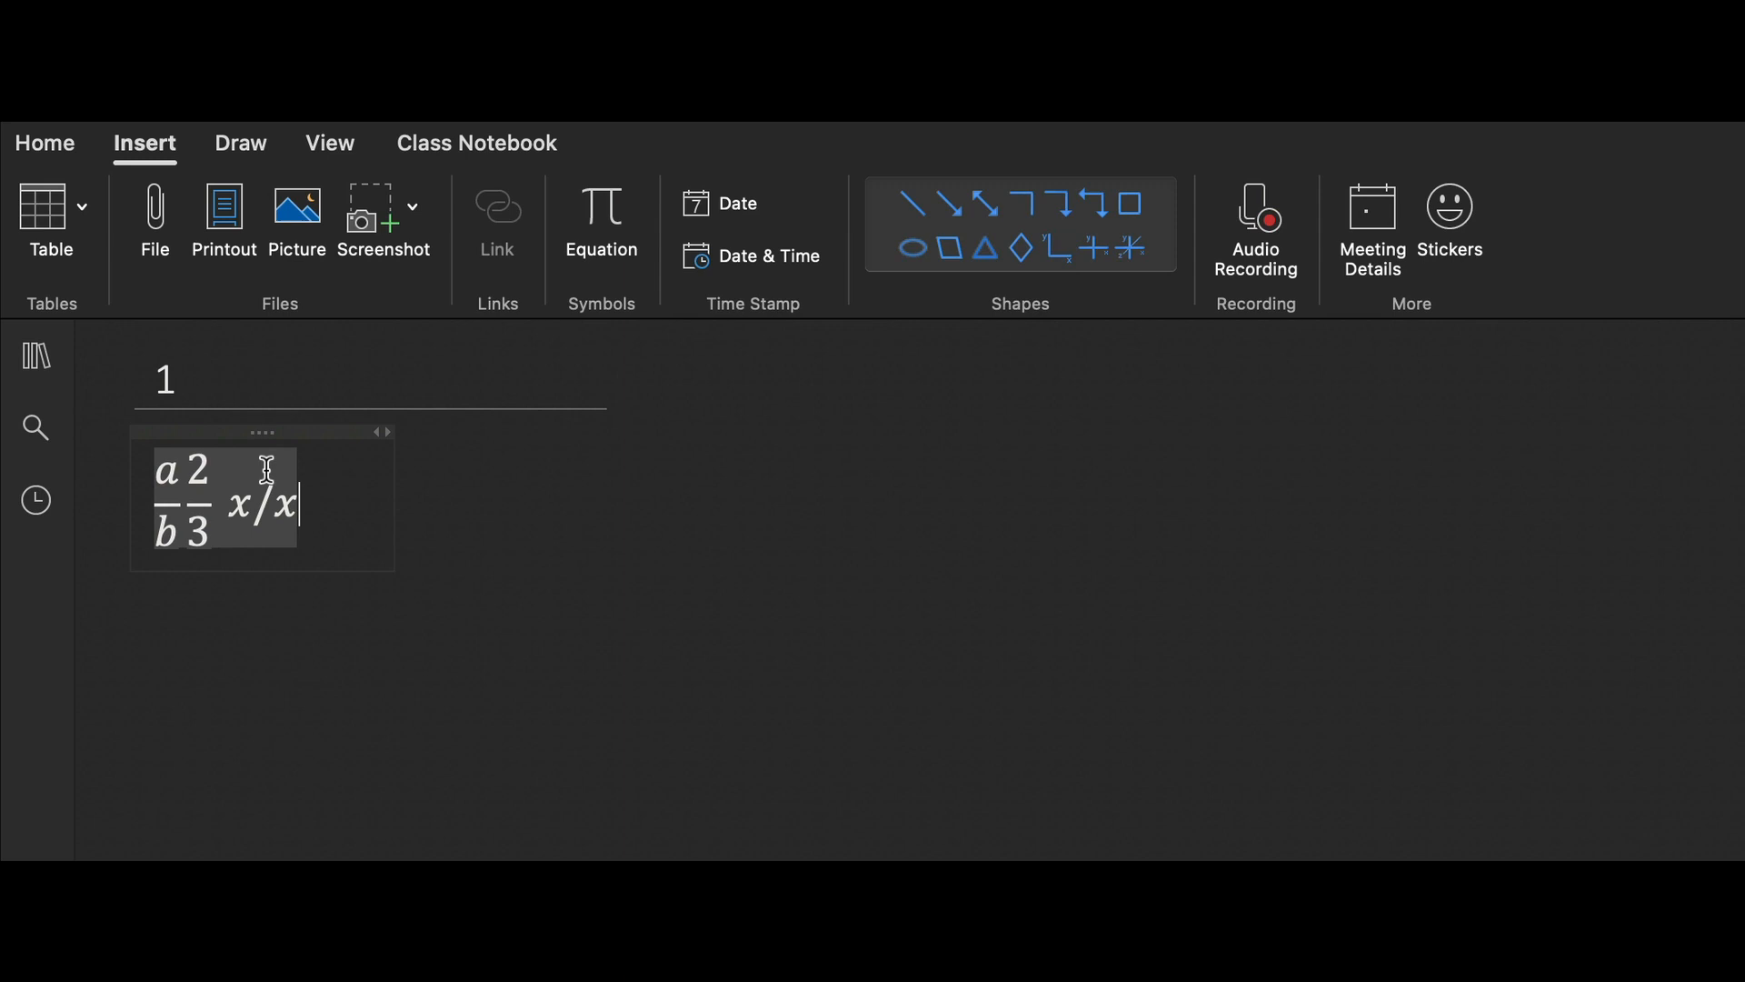
{"action": "key", "text": "space"}
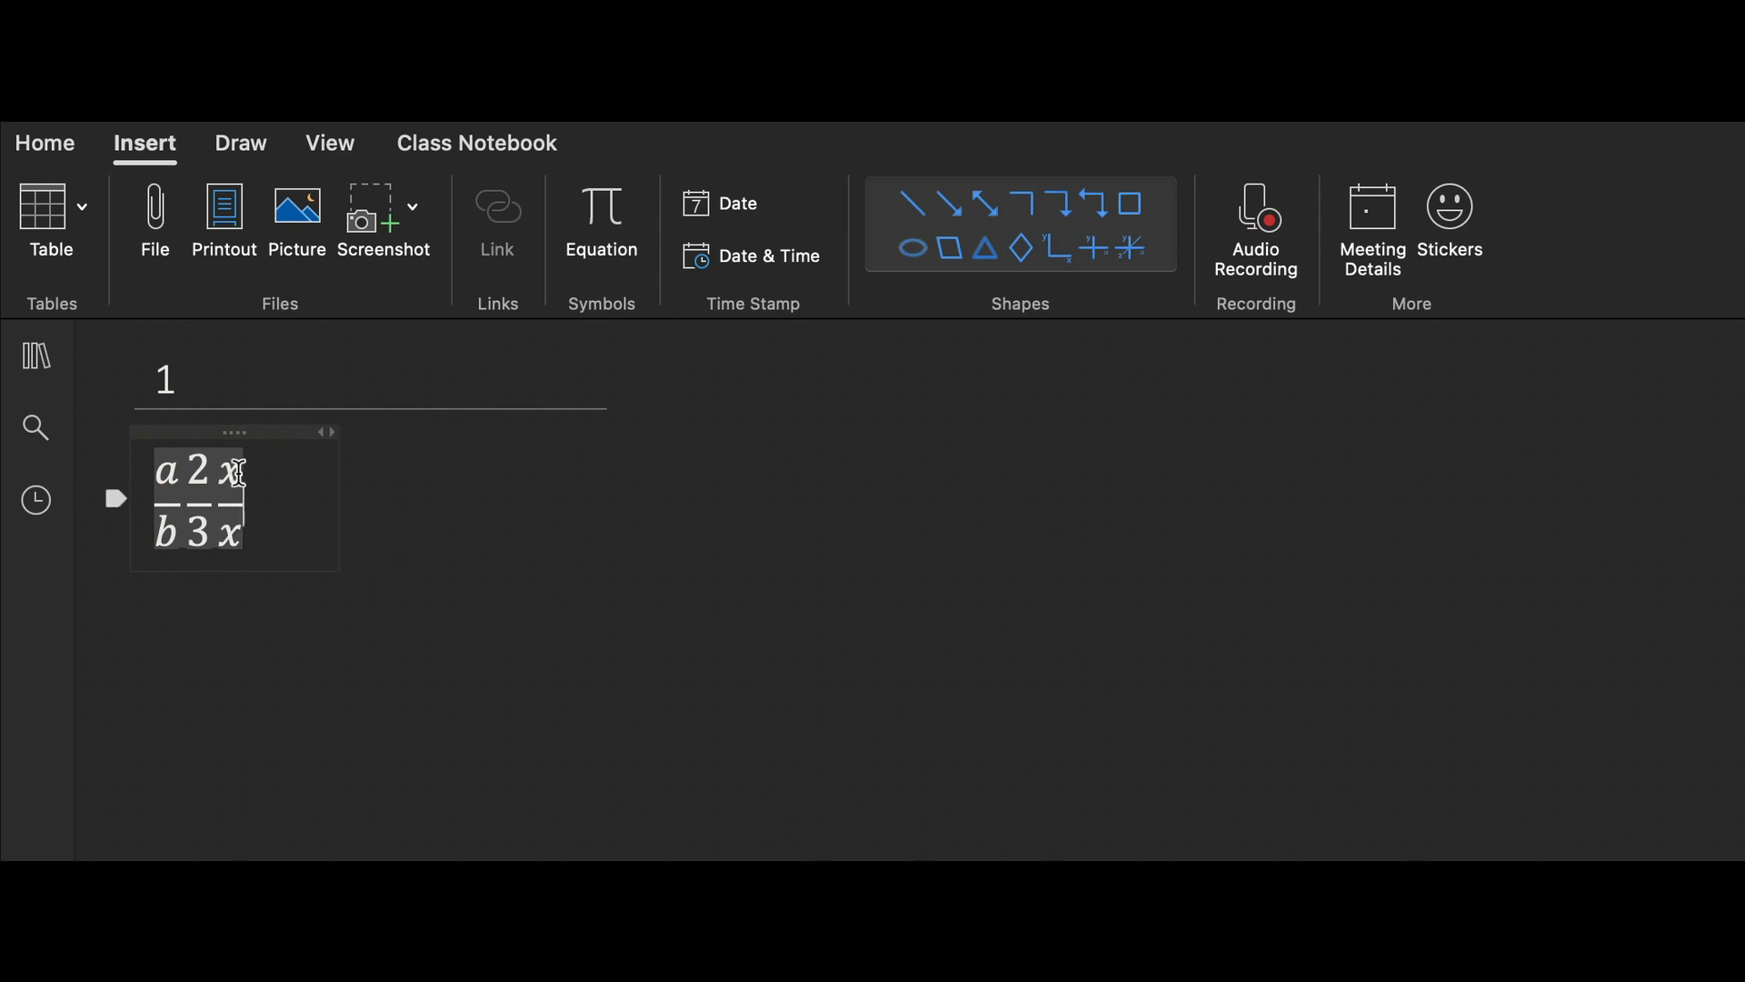
Extend the third fraction to x − 2 in the numerator and x + 2 in the denominator.
{"action": "left_click", "coordinate": [238, 474]}
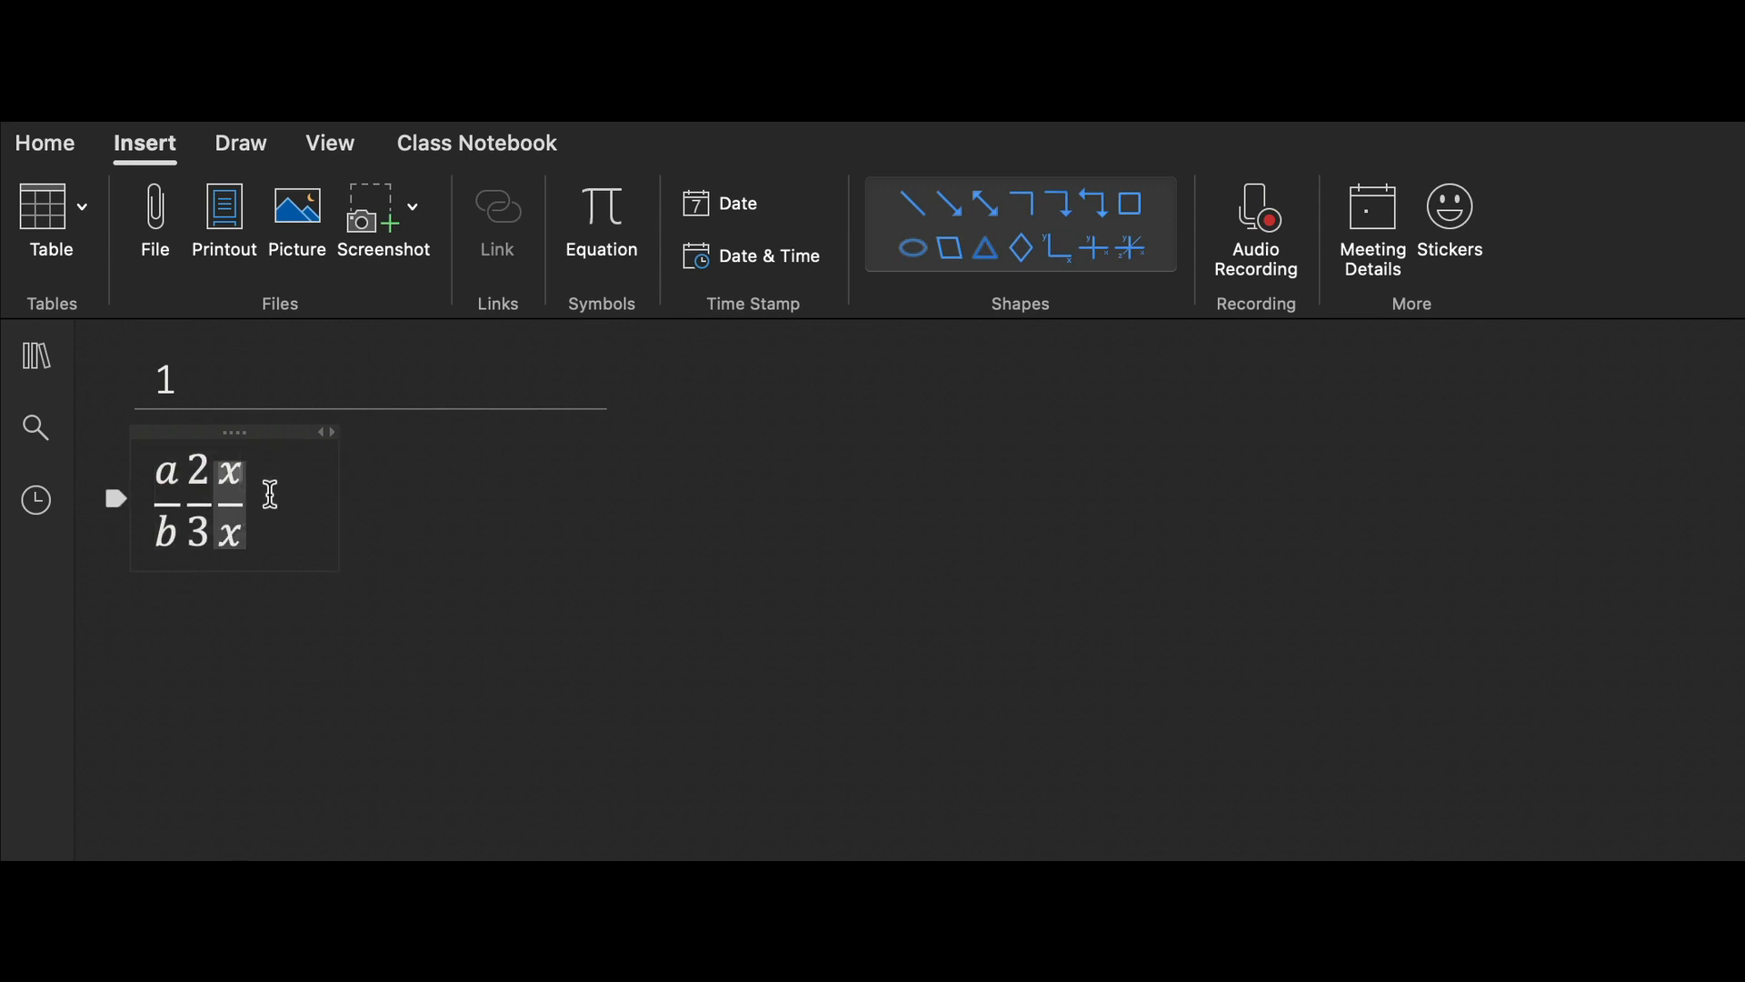
{"action": "type", "text": "-2"}
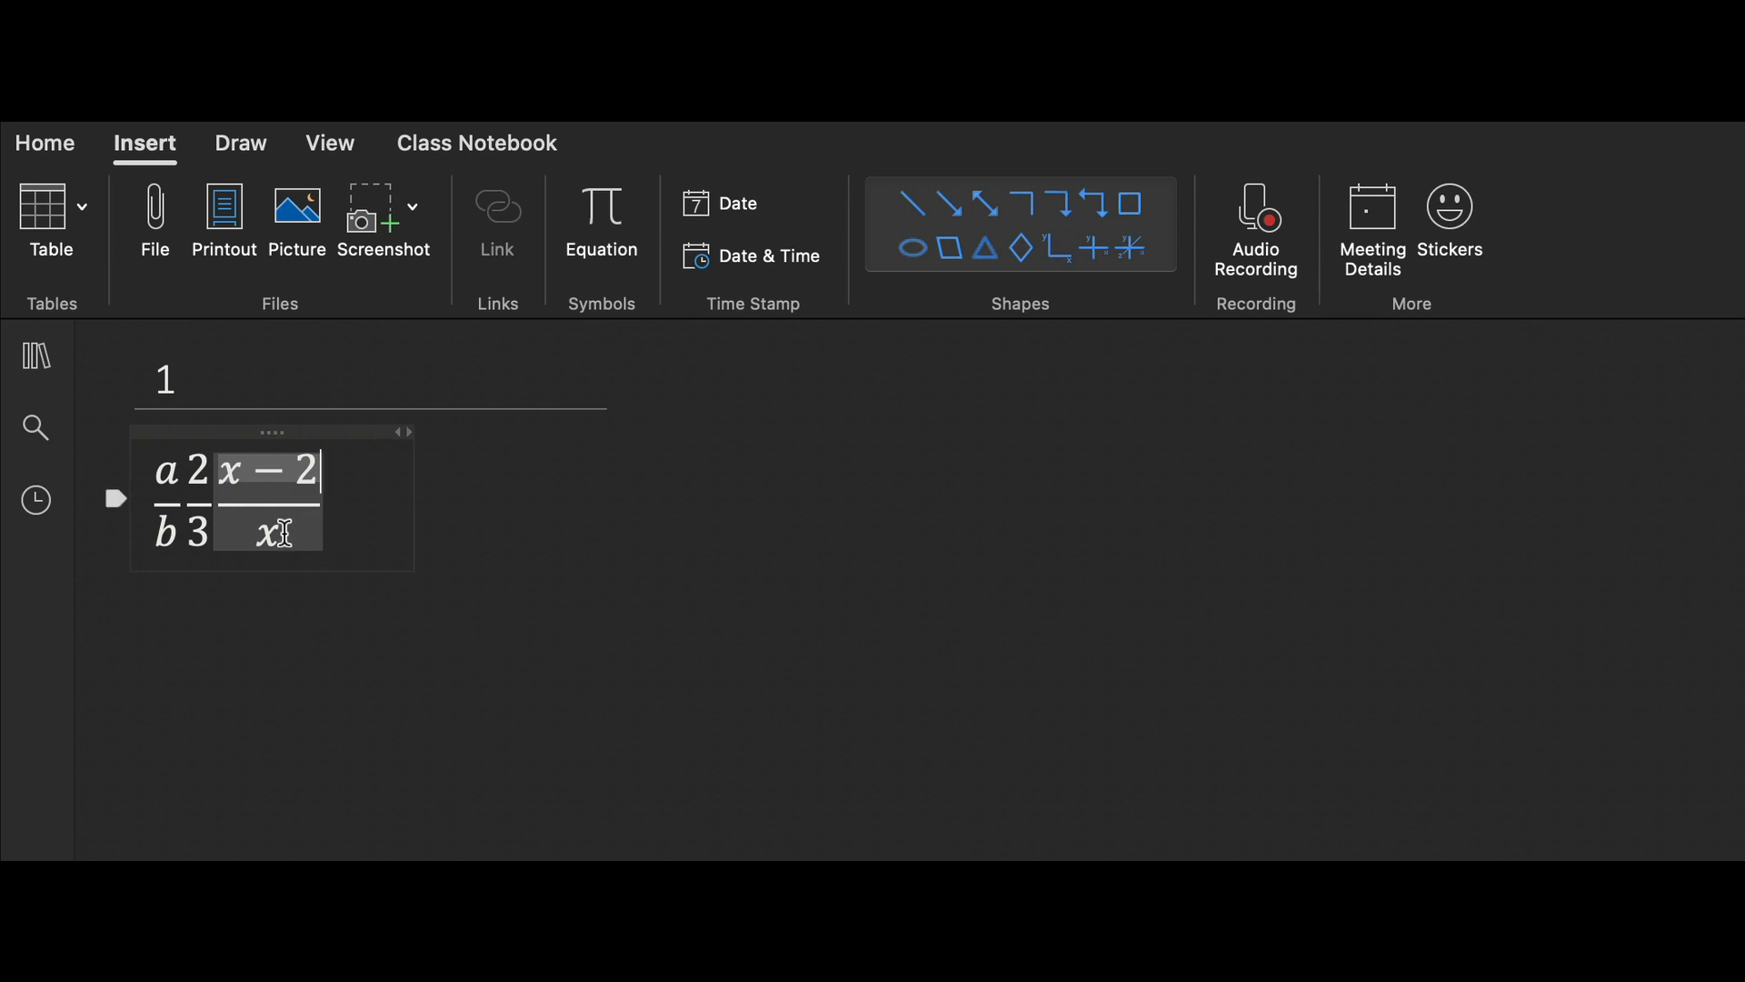
{"action": "key", "text": "Right"}
{"action": "type", "text": "+2"}
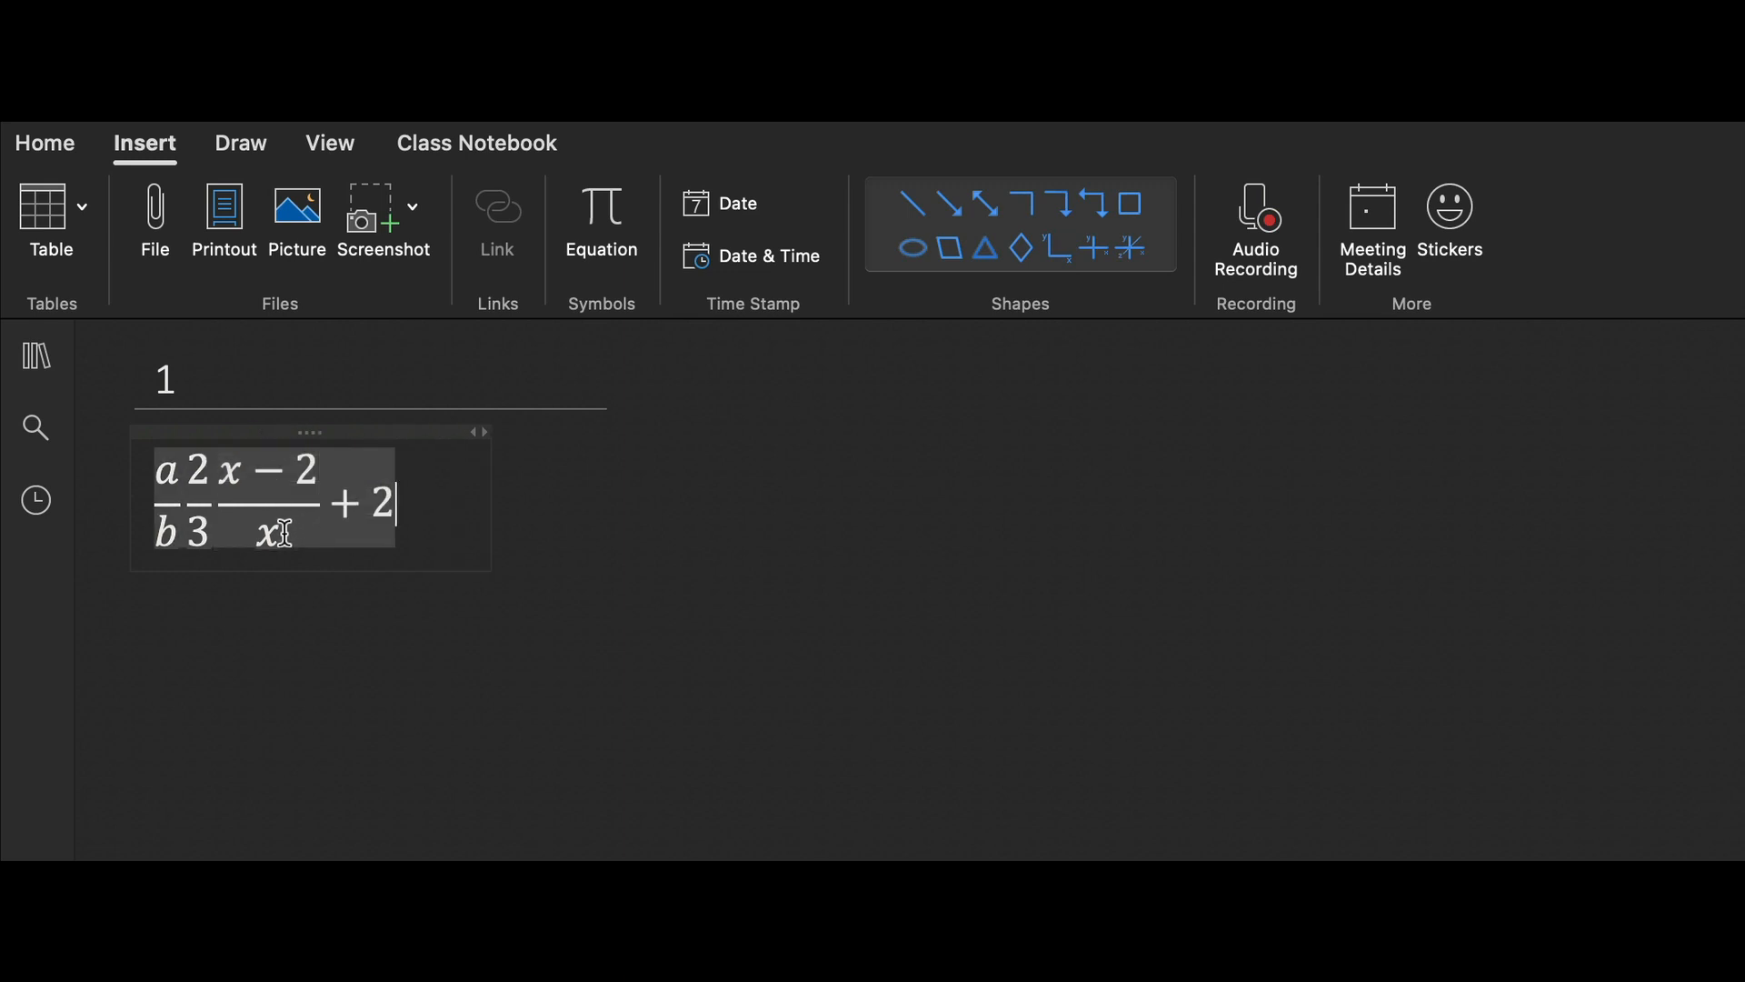
{"action": "key", "text": "BackSpace"}
{"action": "key", "text": "BackSpace"}
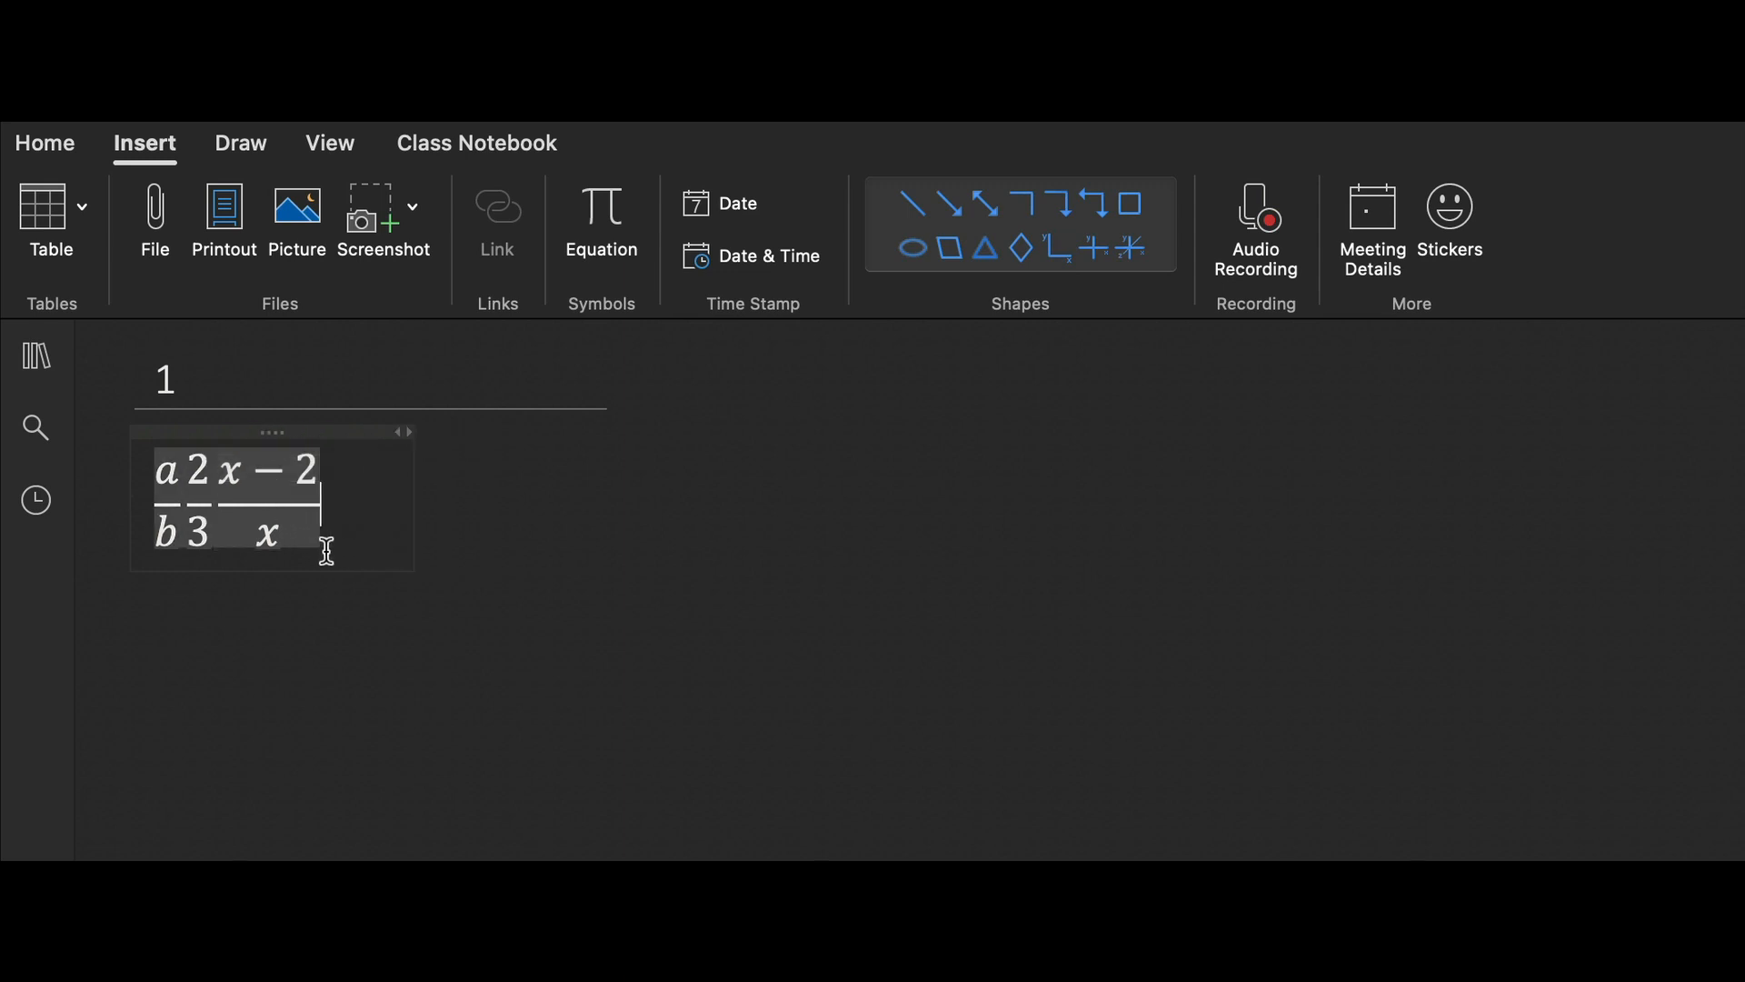
{"action": "left_click", "coordinate": [272, 533]}
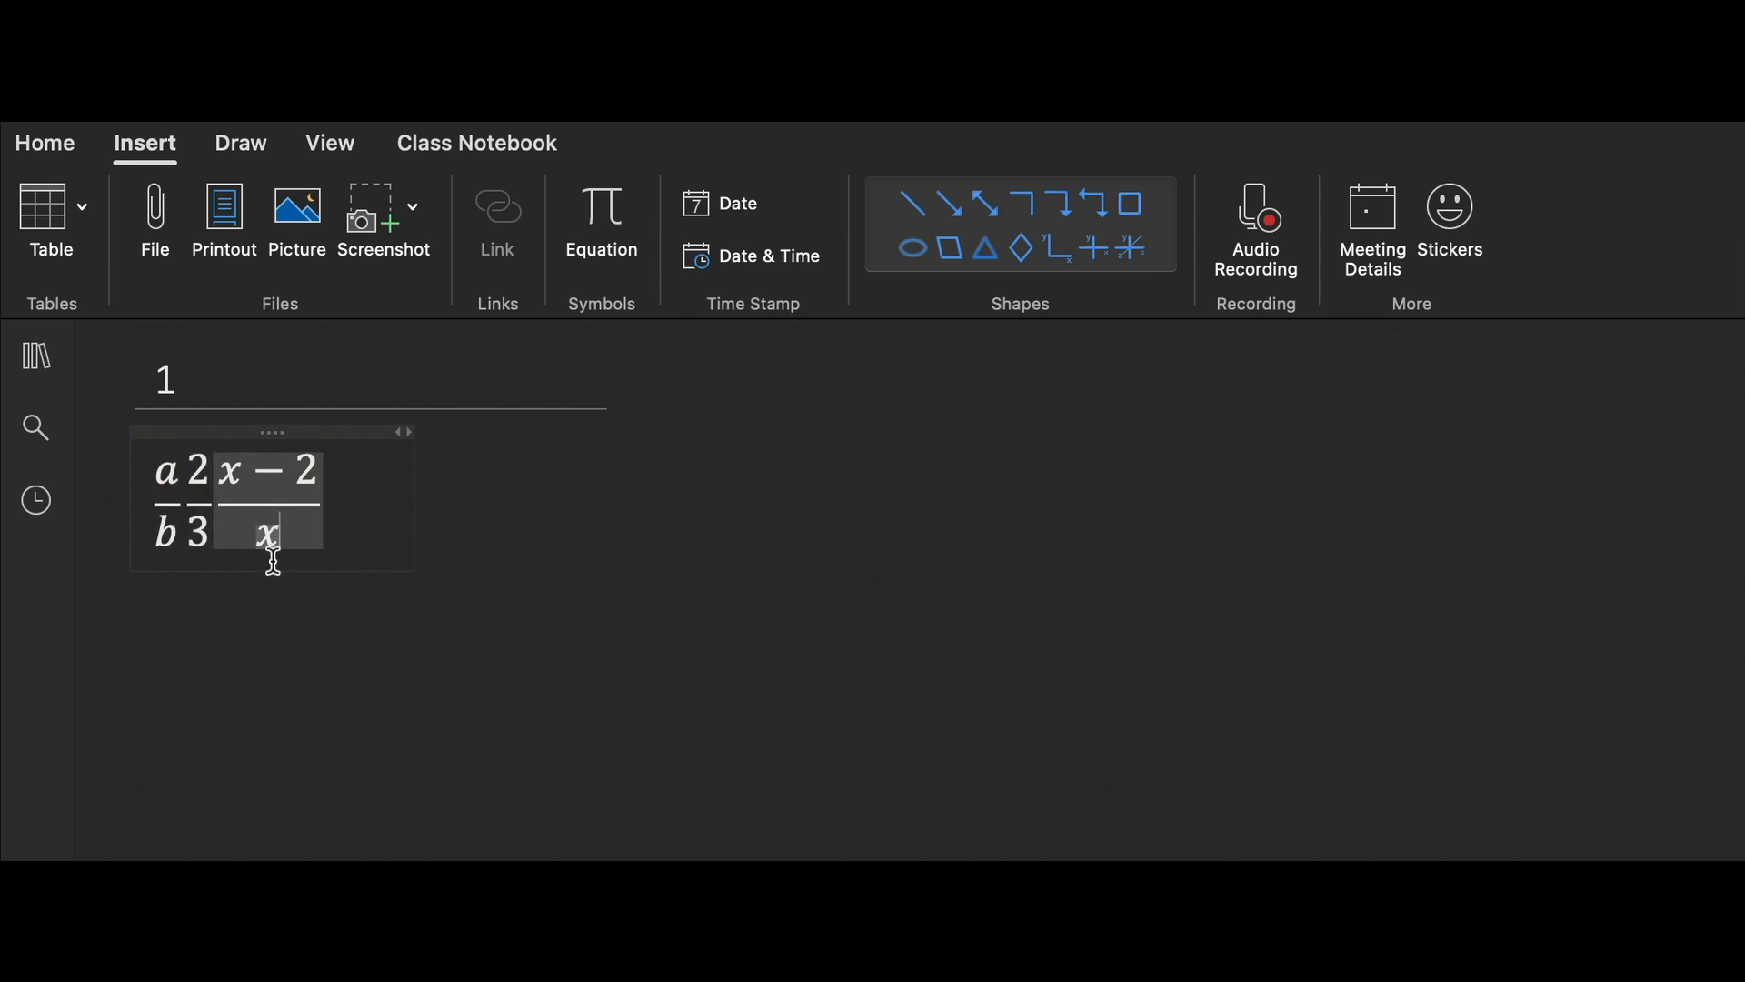
{"action": "type", "text": "+2"}
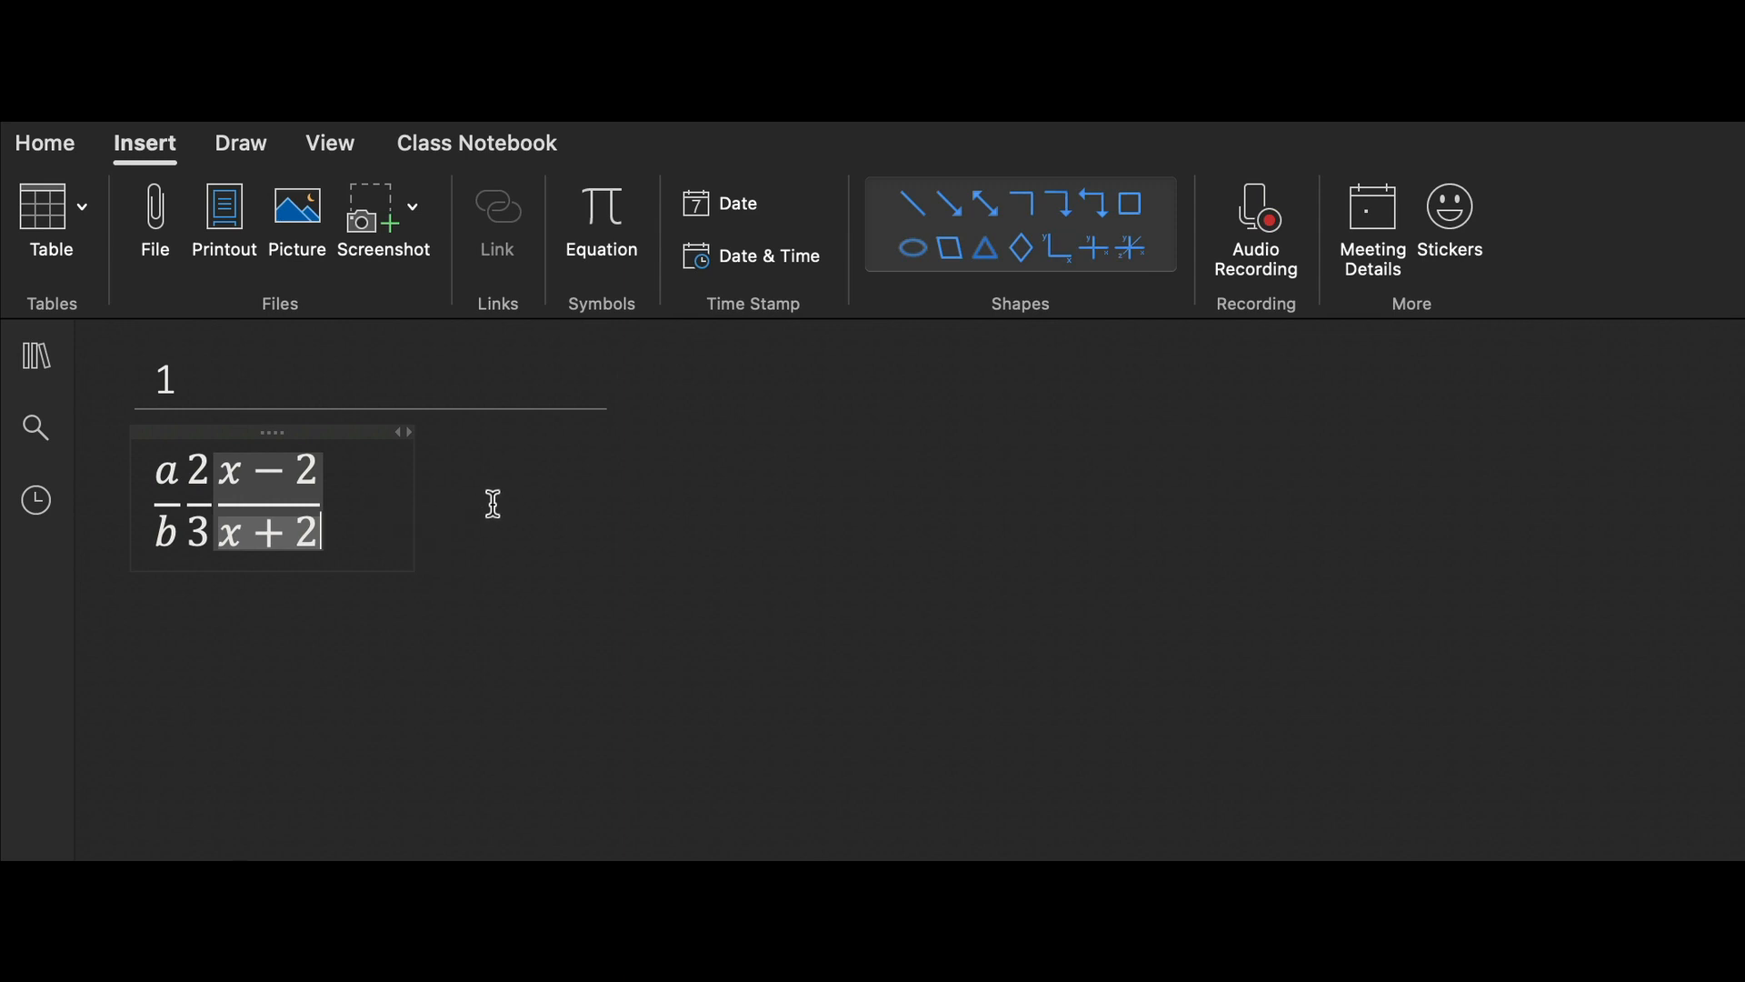
{"action": "key", "text": "Home"}
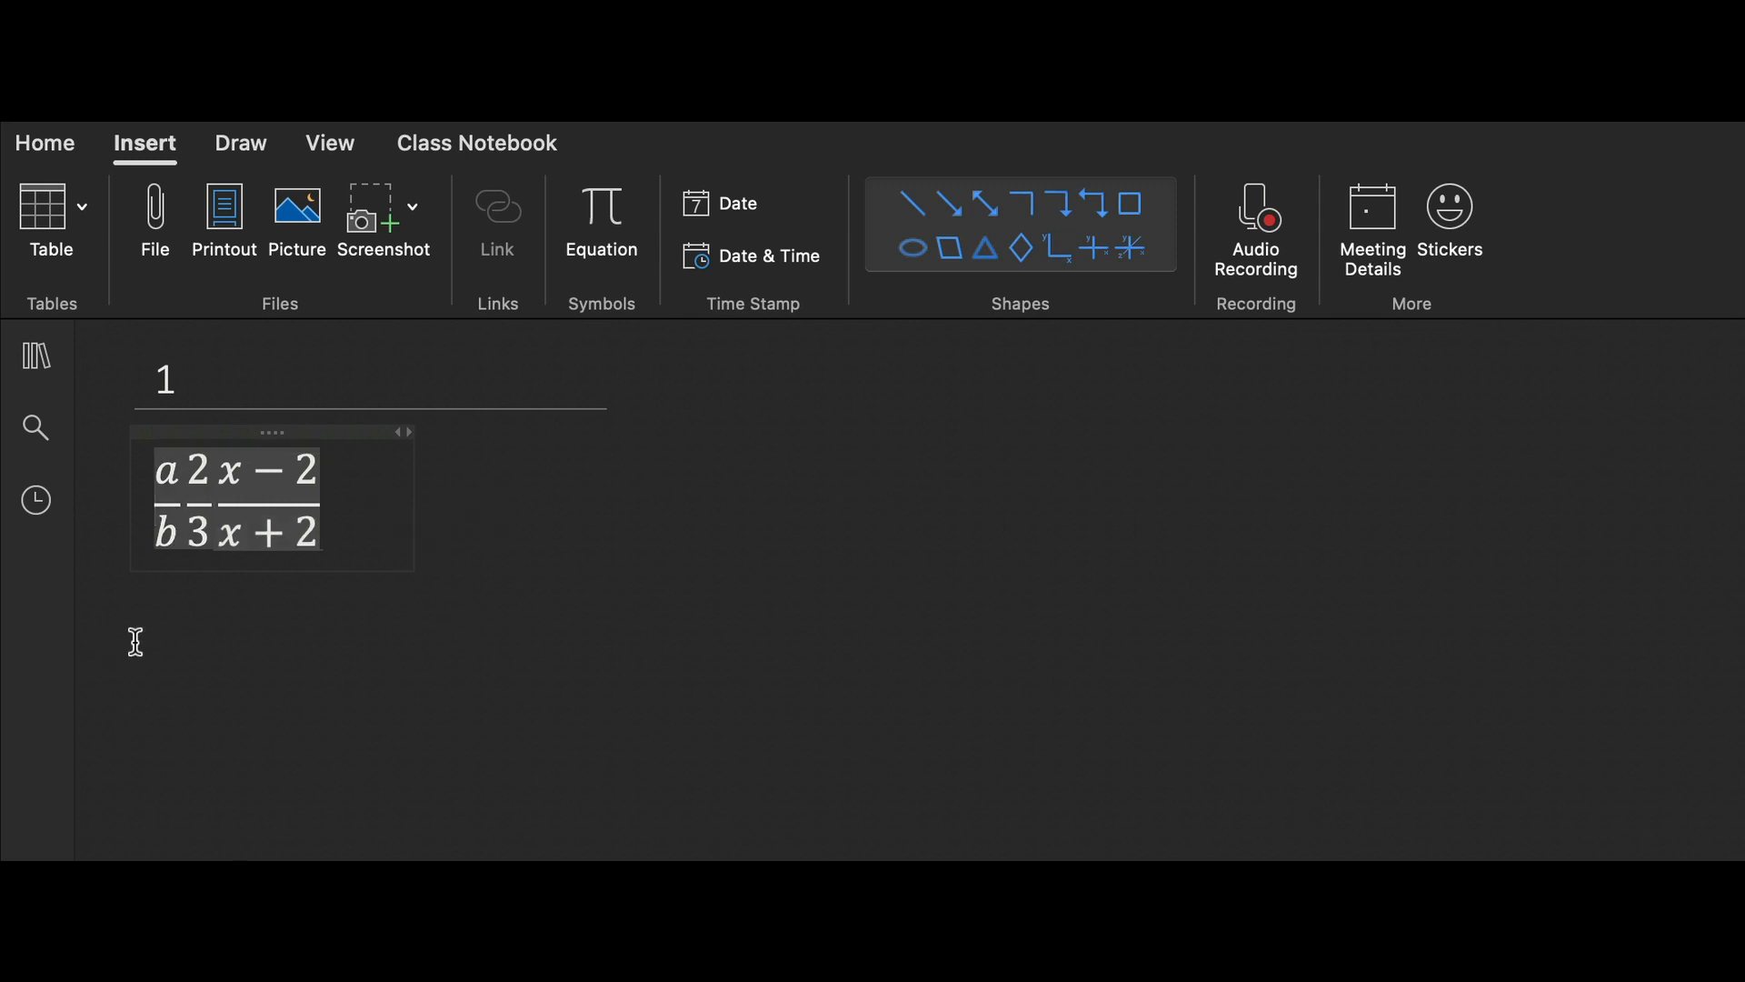
Insert a second equation on a new line below the fractions and enter x to the power of 3.
{"action": "left_click", "coordinate": [139, 636]}
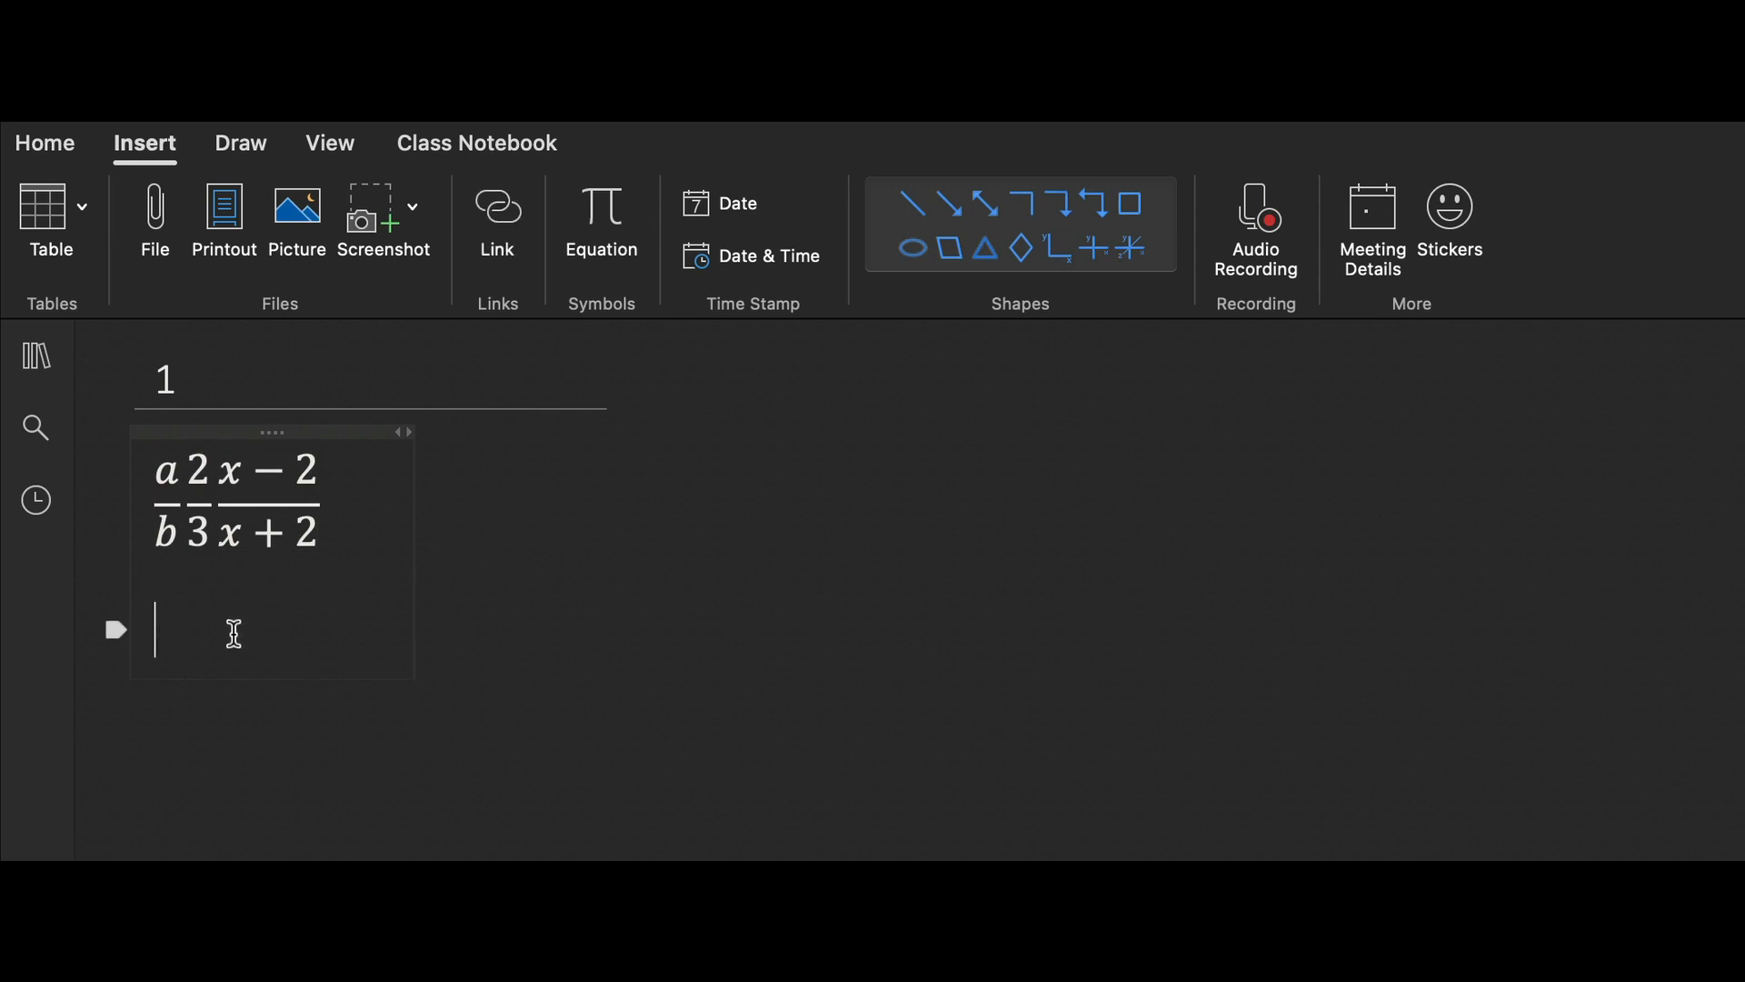
{"action": "type", "text": "x"}
{"action": "key", "text": "BackSpace"}
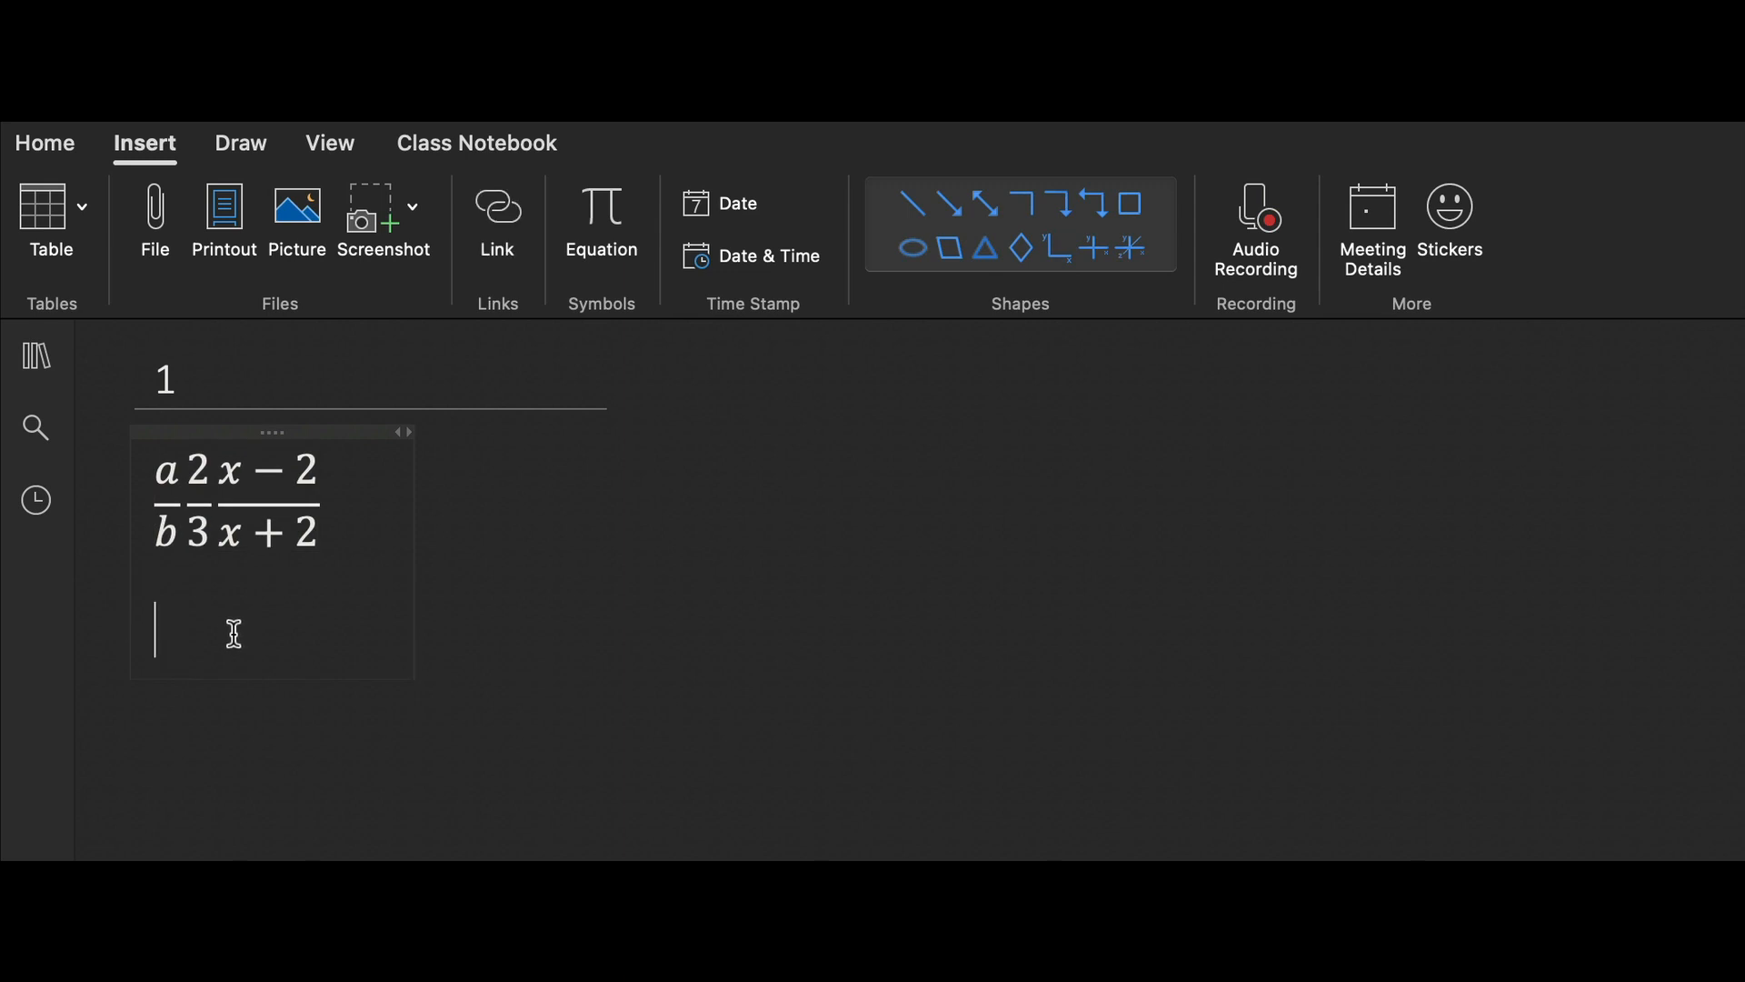
{"action": "left_click", "coordinate": [599, 219]}
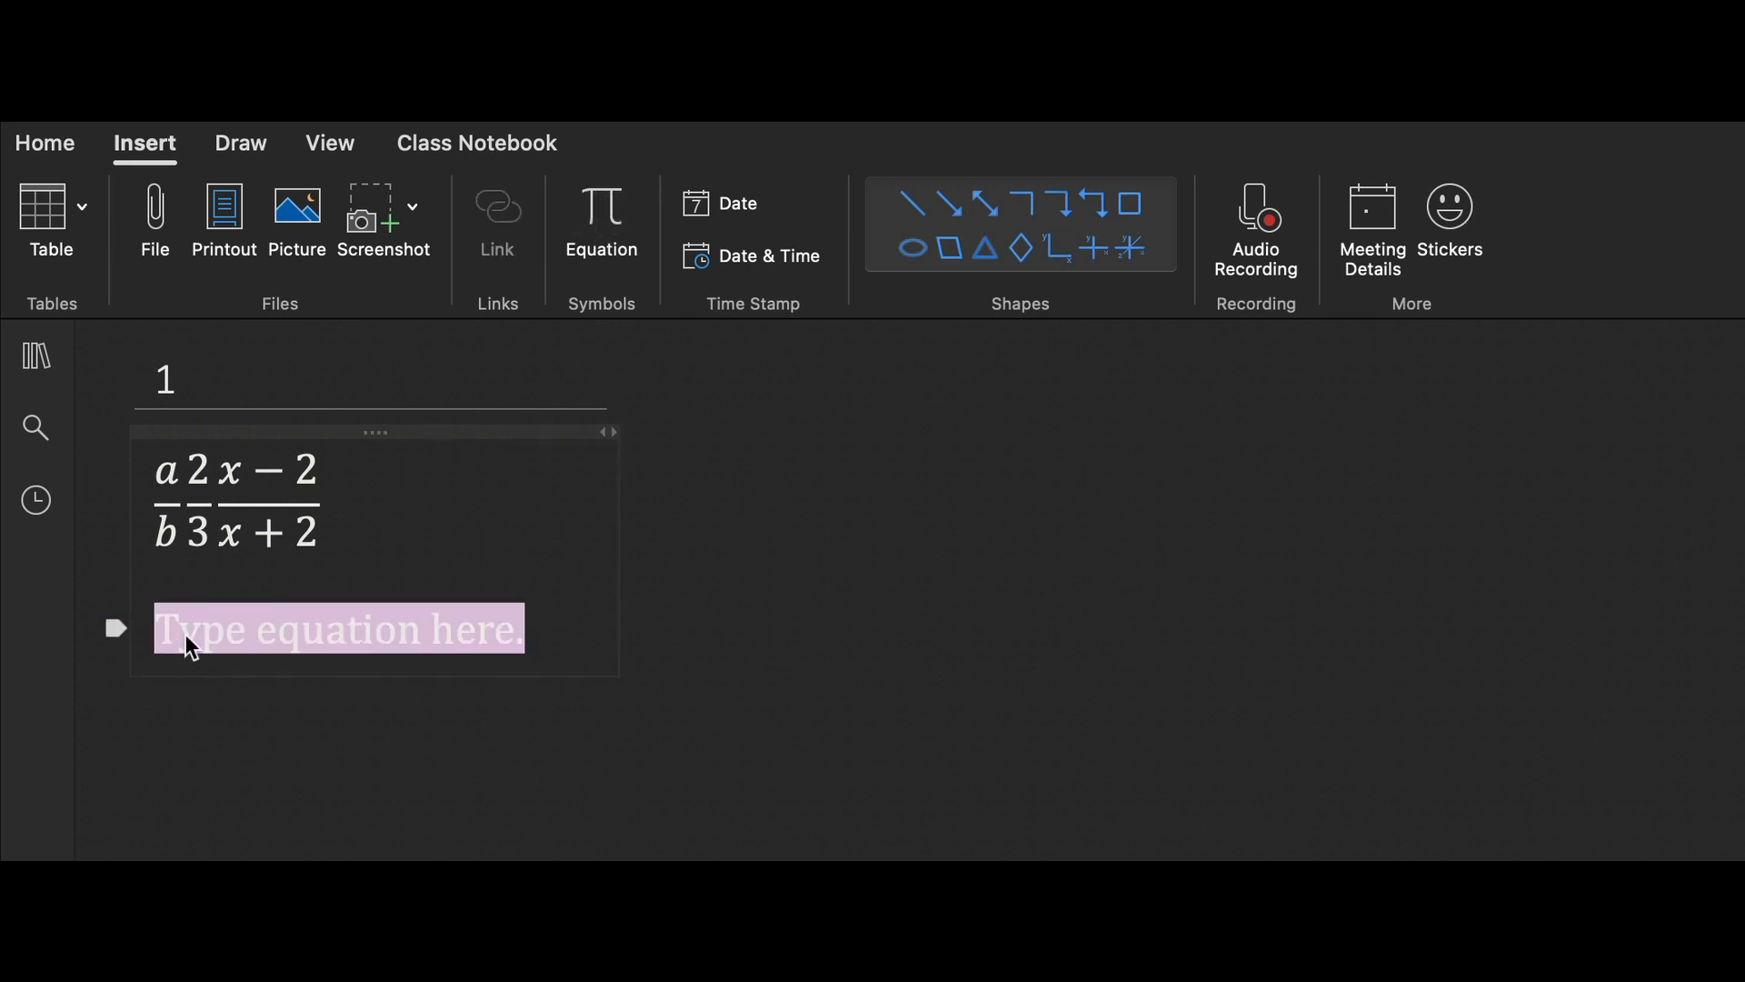
{"action": "type", "text": "x^"}
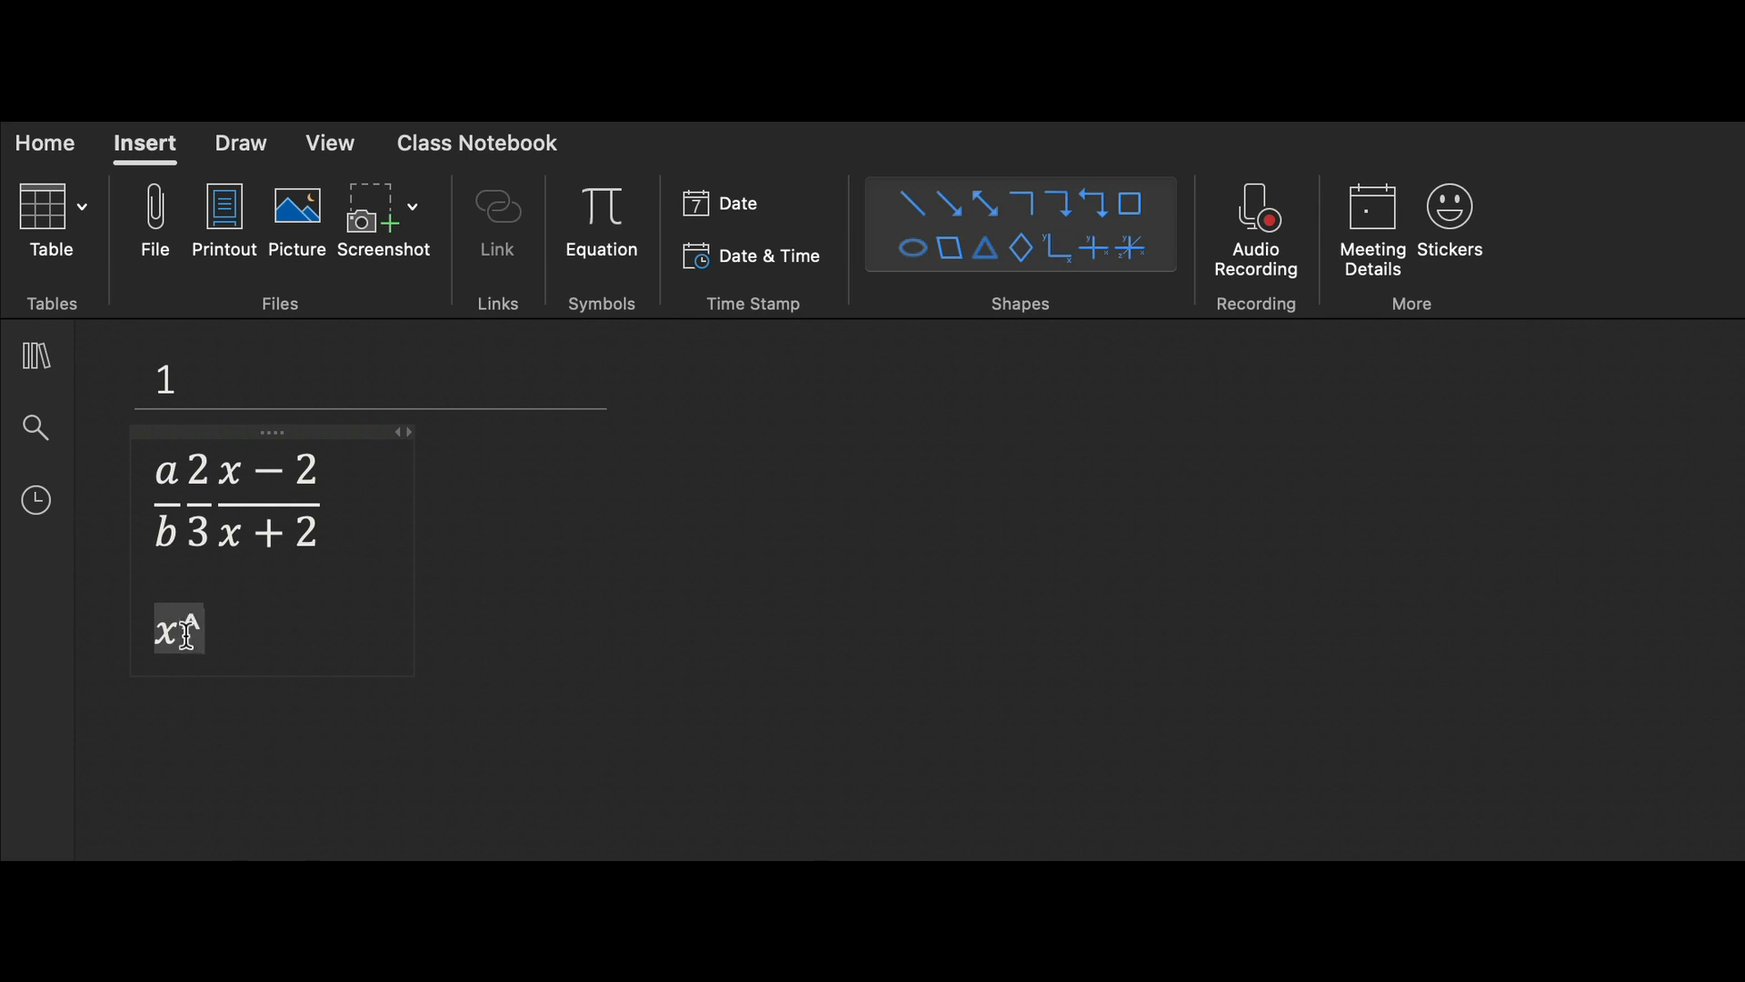
{"action": "type", "text": "3"}
{"action": "key", "text": "space"}
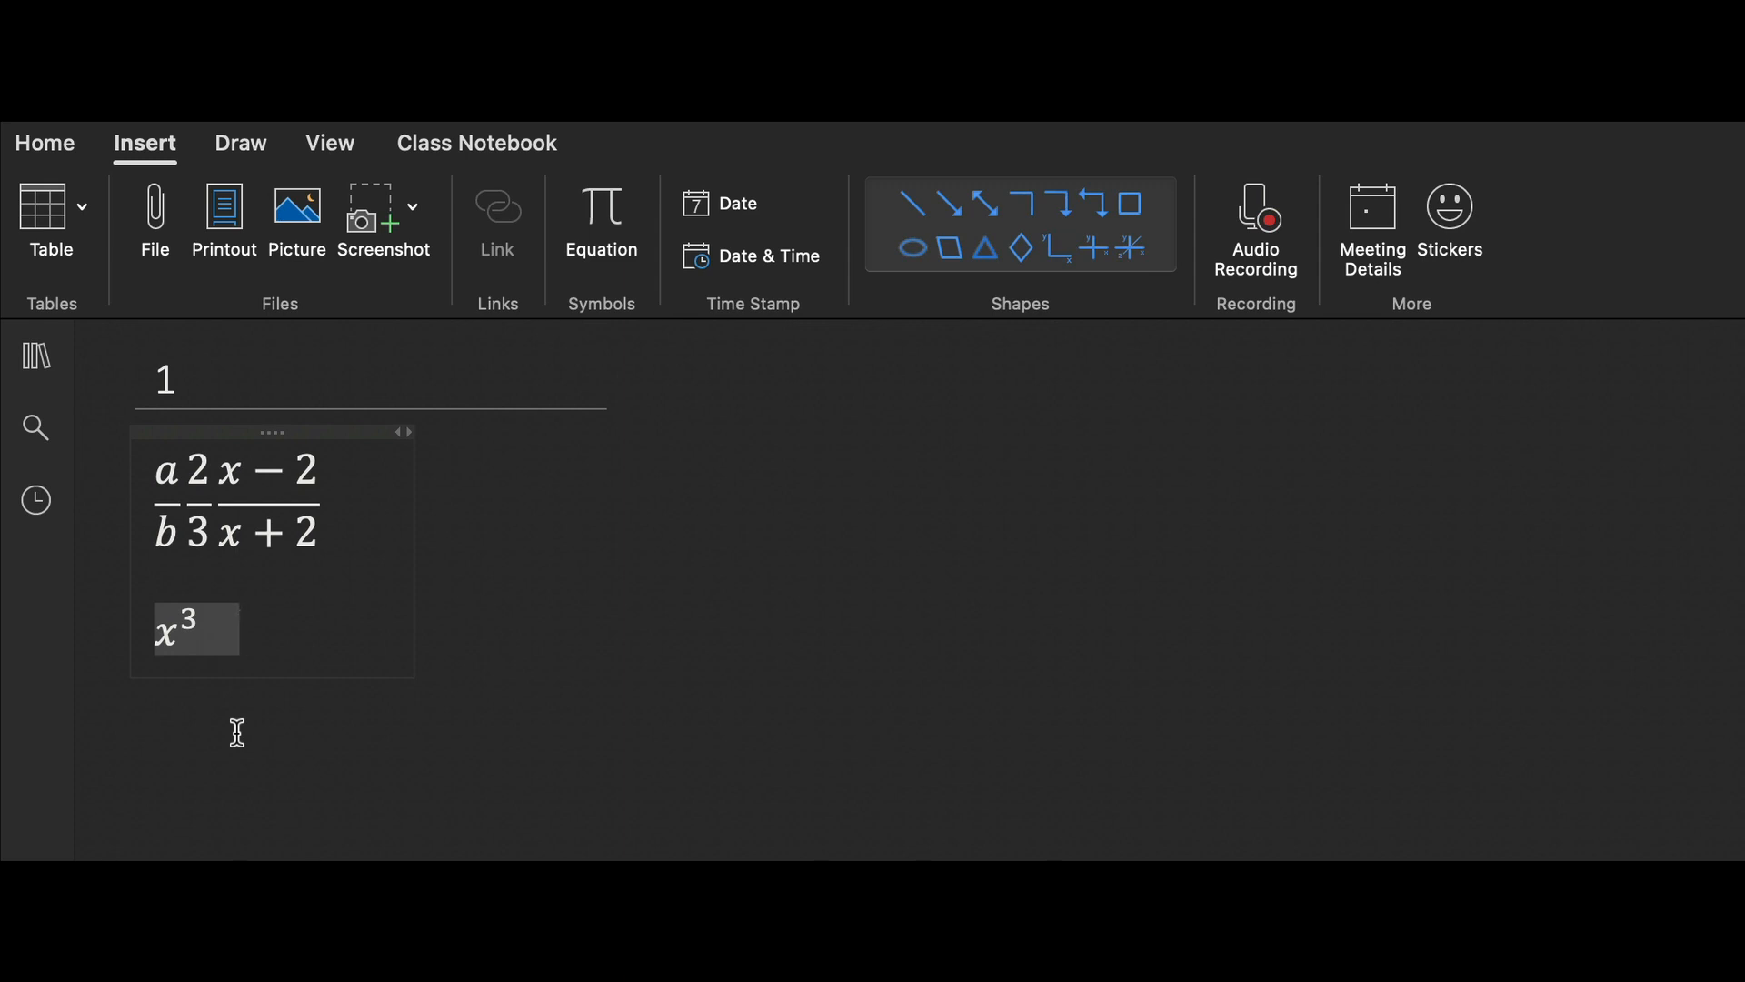
Add 3 with the exponent x + 4 after the x cubed term.
{"action": "type", "text": "3^"}
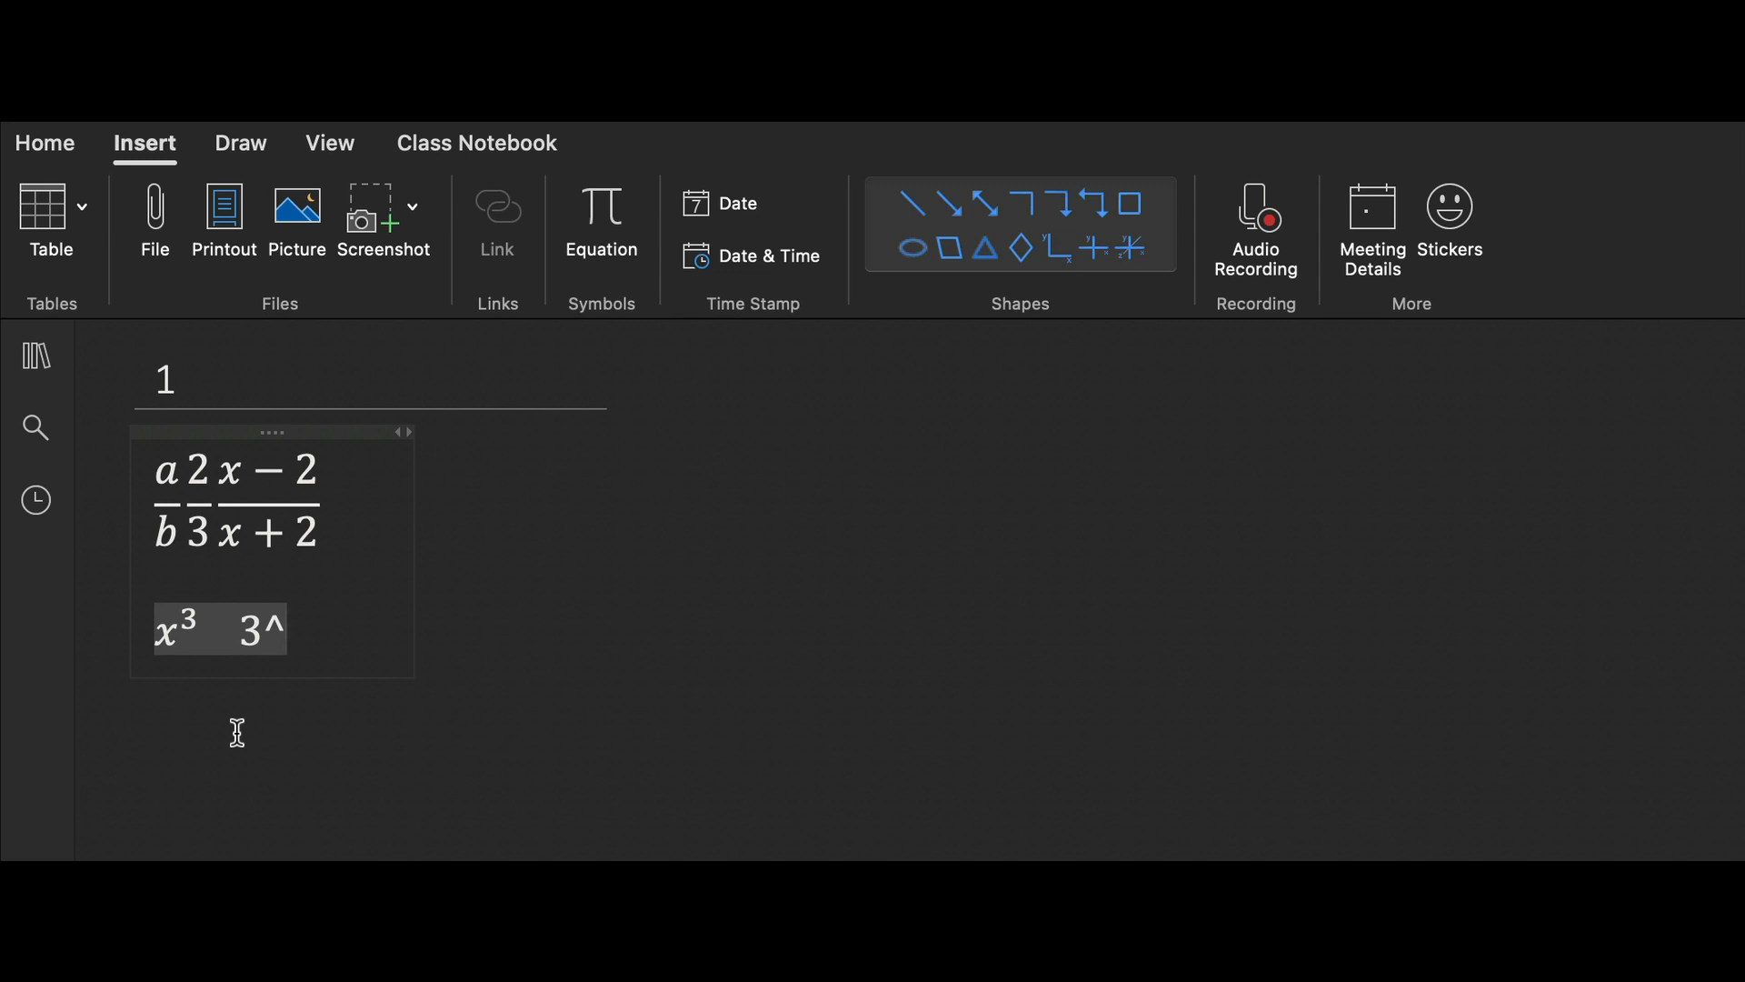
{"action": "type", "text": "x"}
{"action": "key", "text": "space"}
{"action": "key", "text": "Left"}
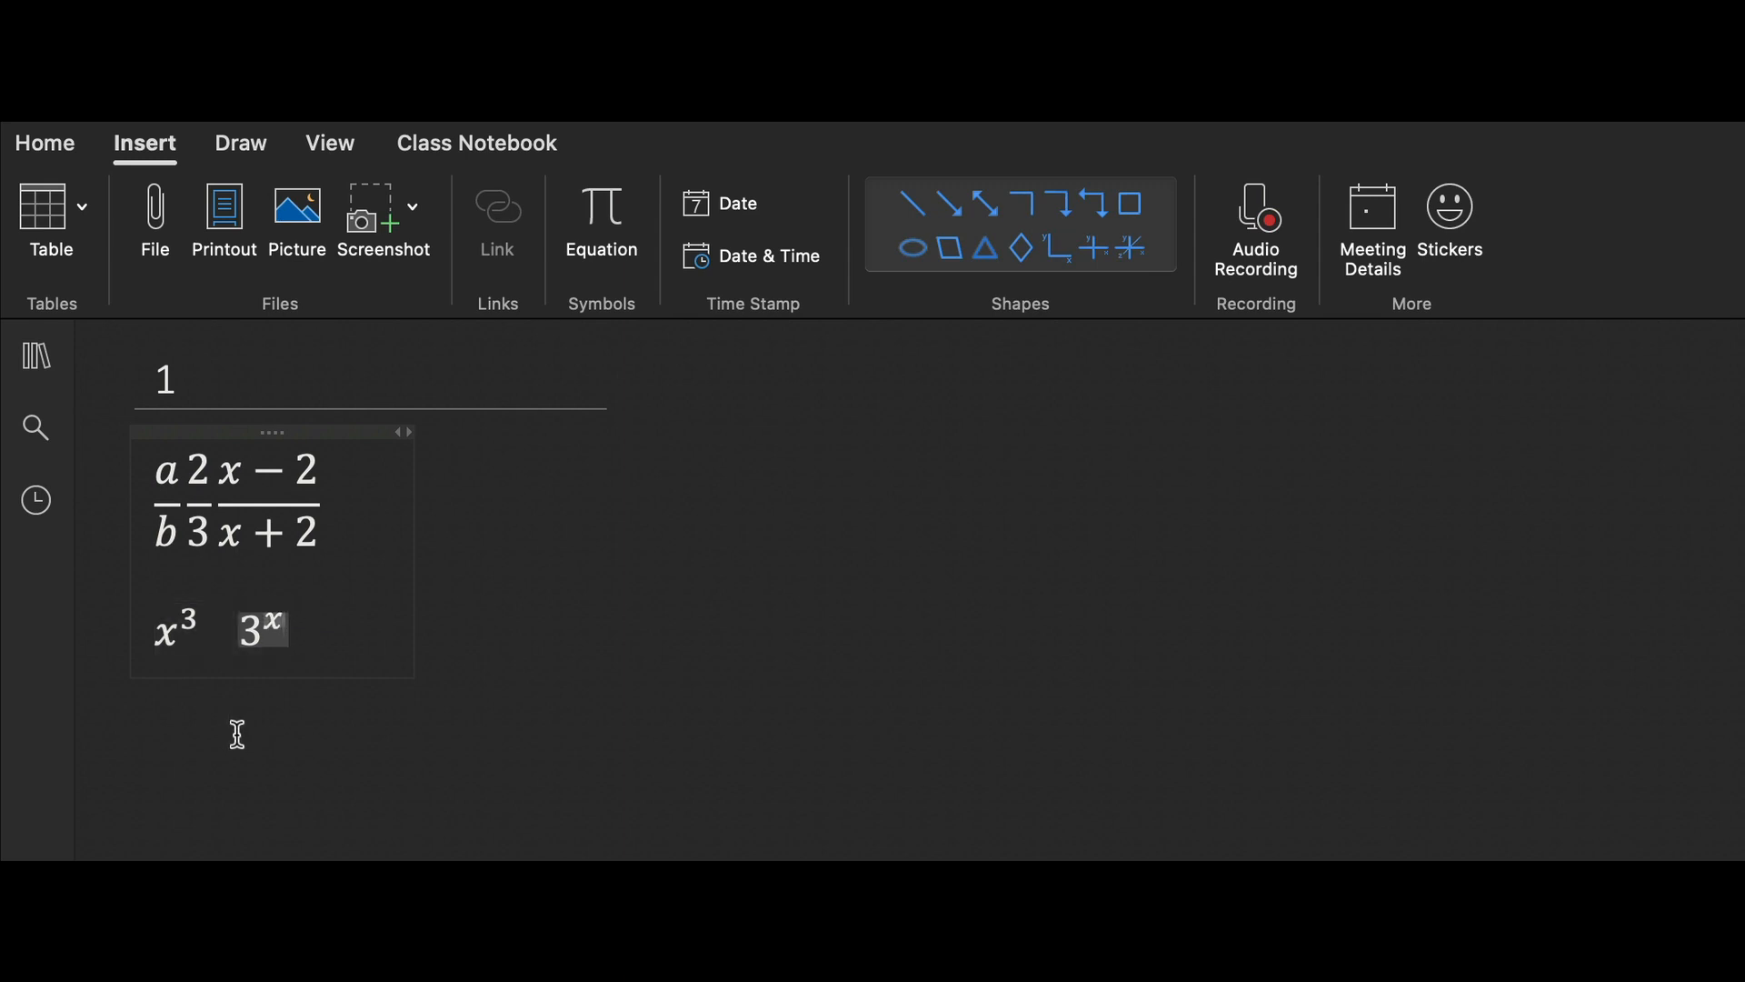
{"action": "type", "text": "+4"}
{"action": "key", "text": "Right"}
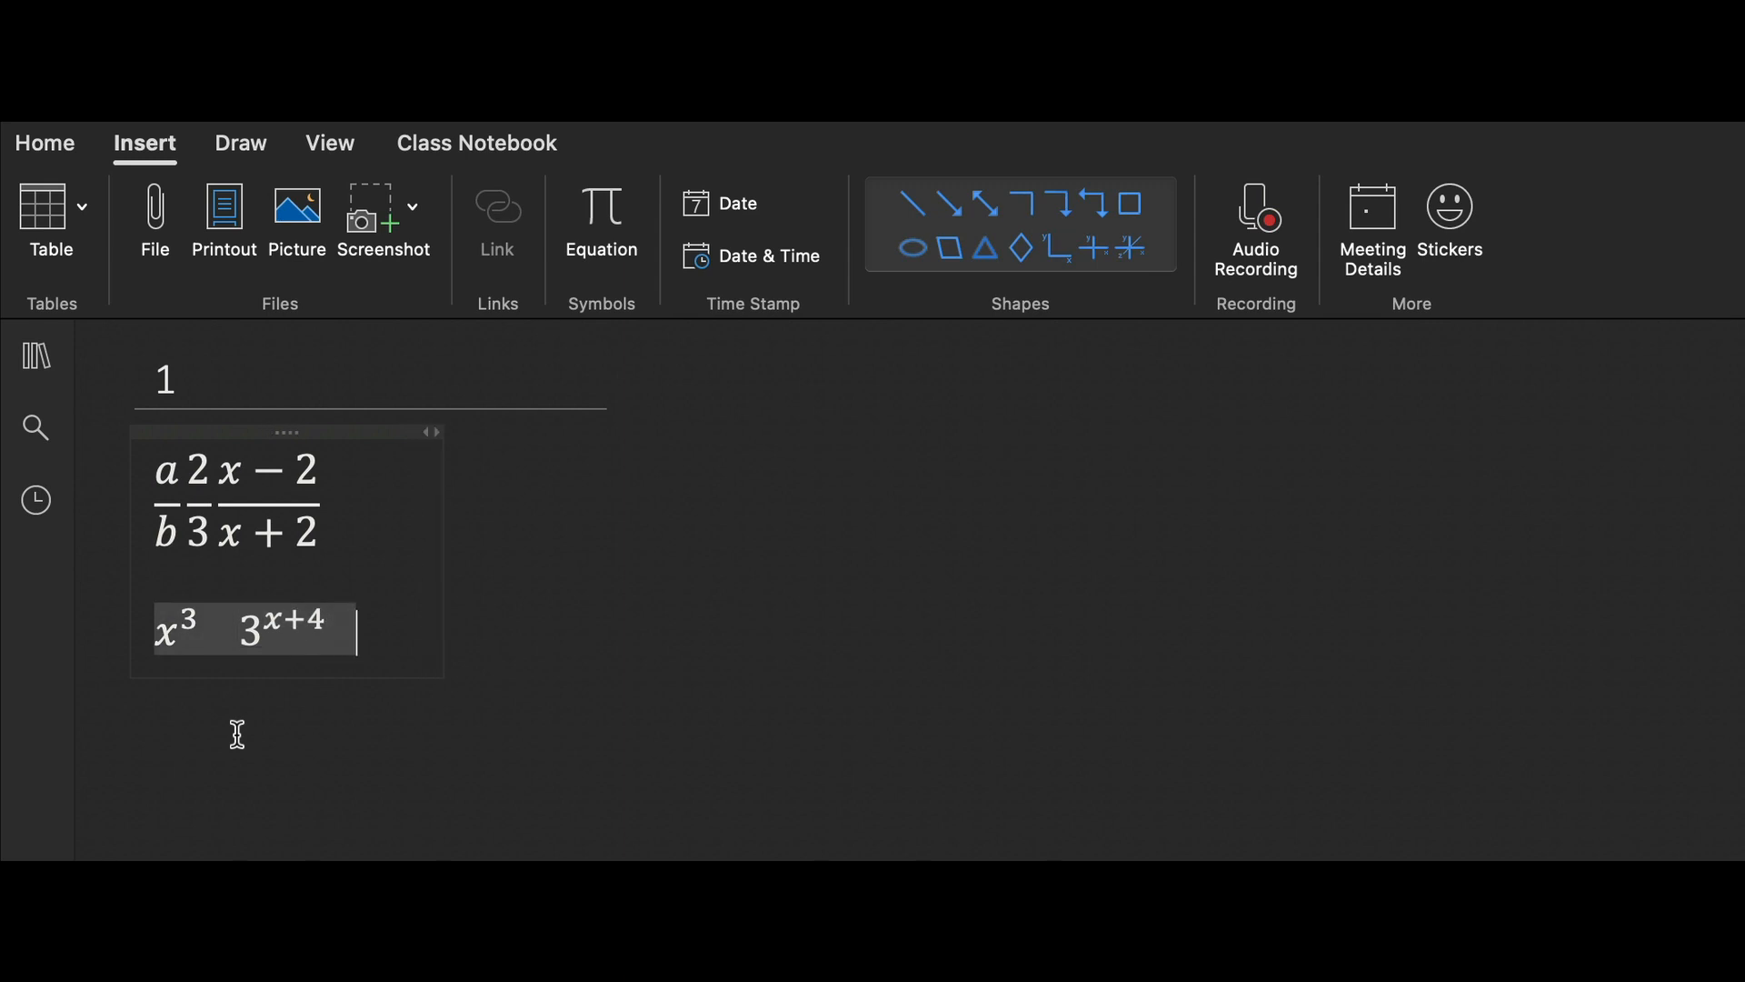
Add another 3 with an empty exponent placeholder and fill the placeholder with x + 3.
{"action": "type", "text": "3"}
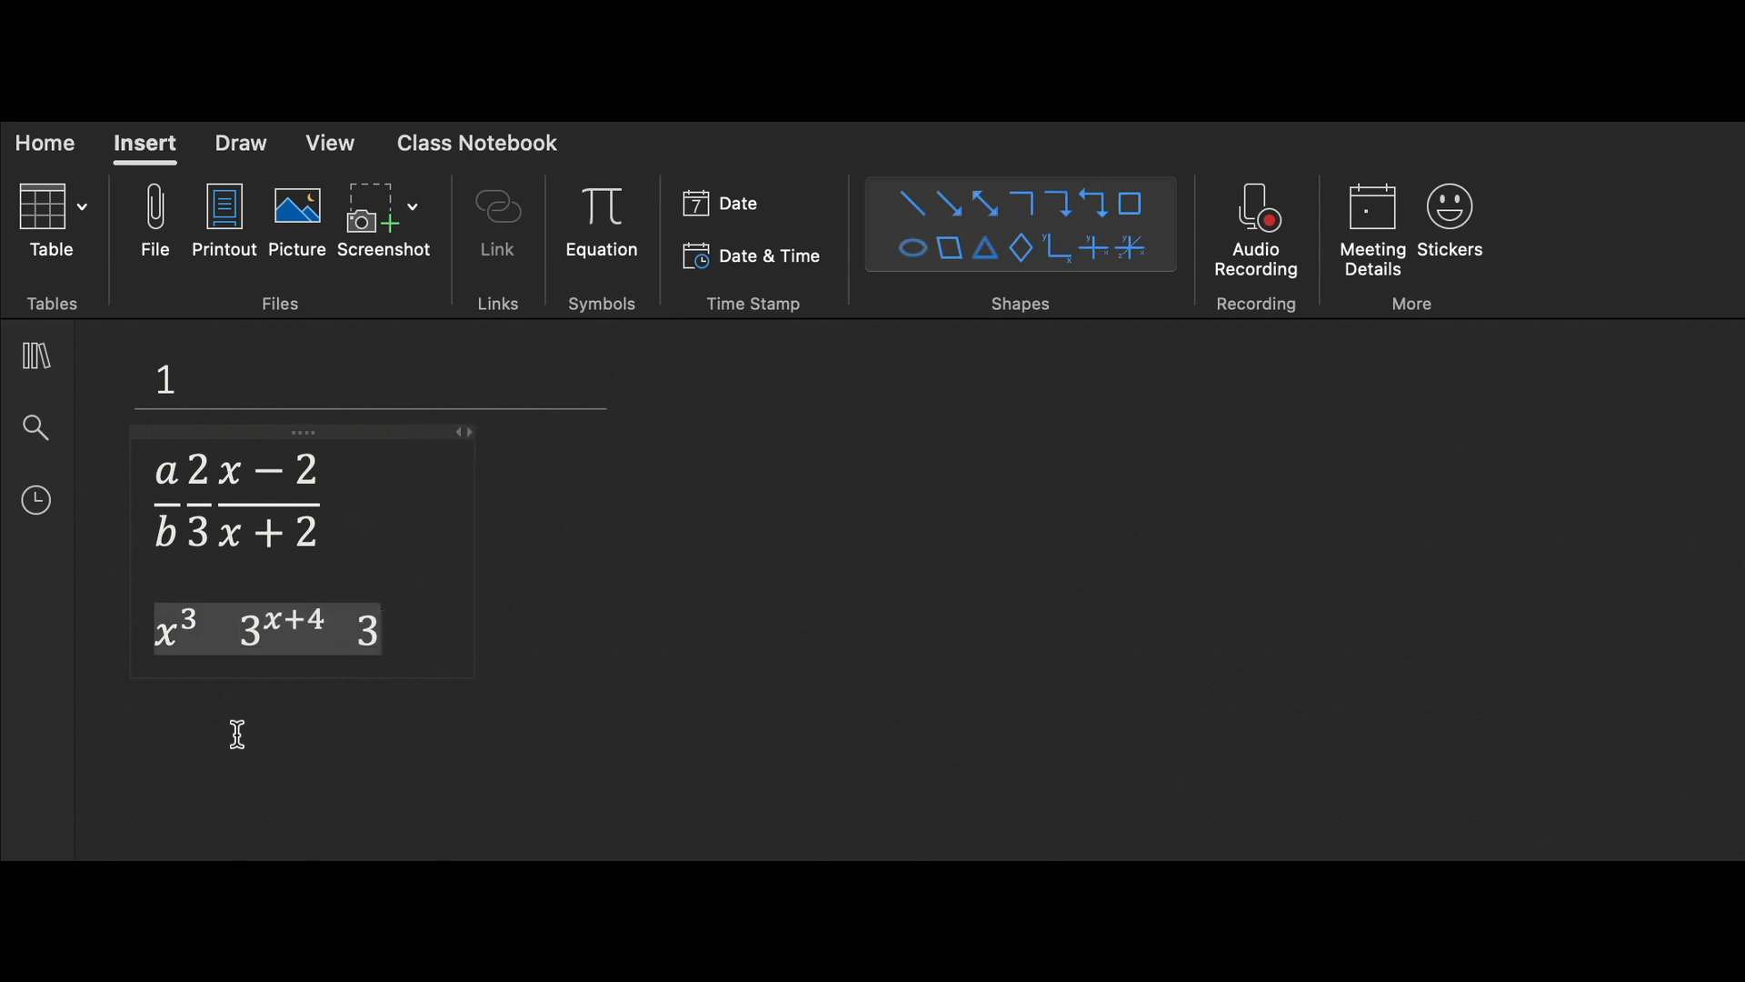
{"action": "type", "text": "^("}
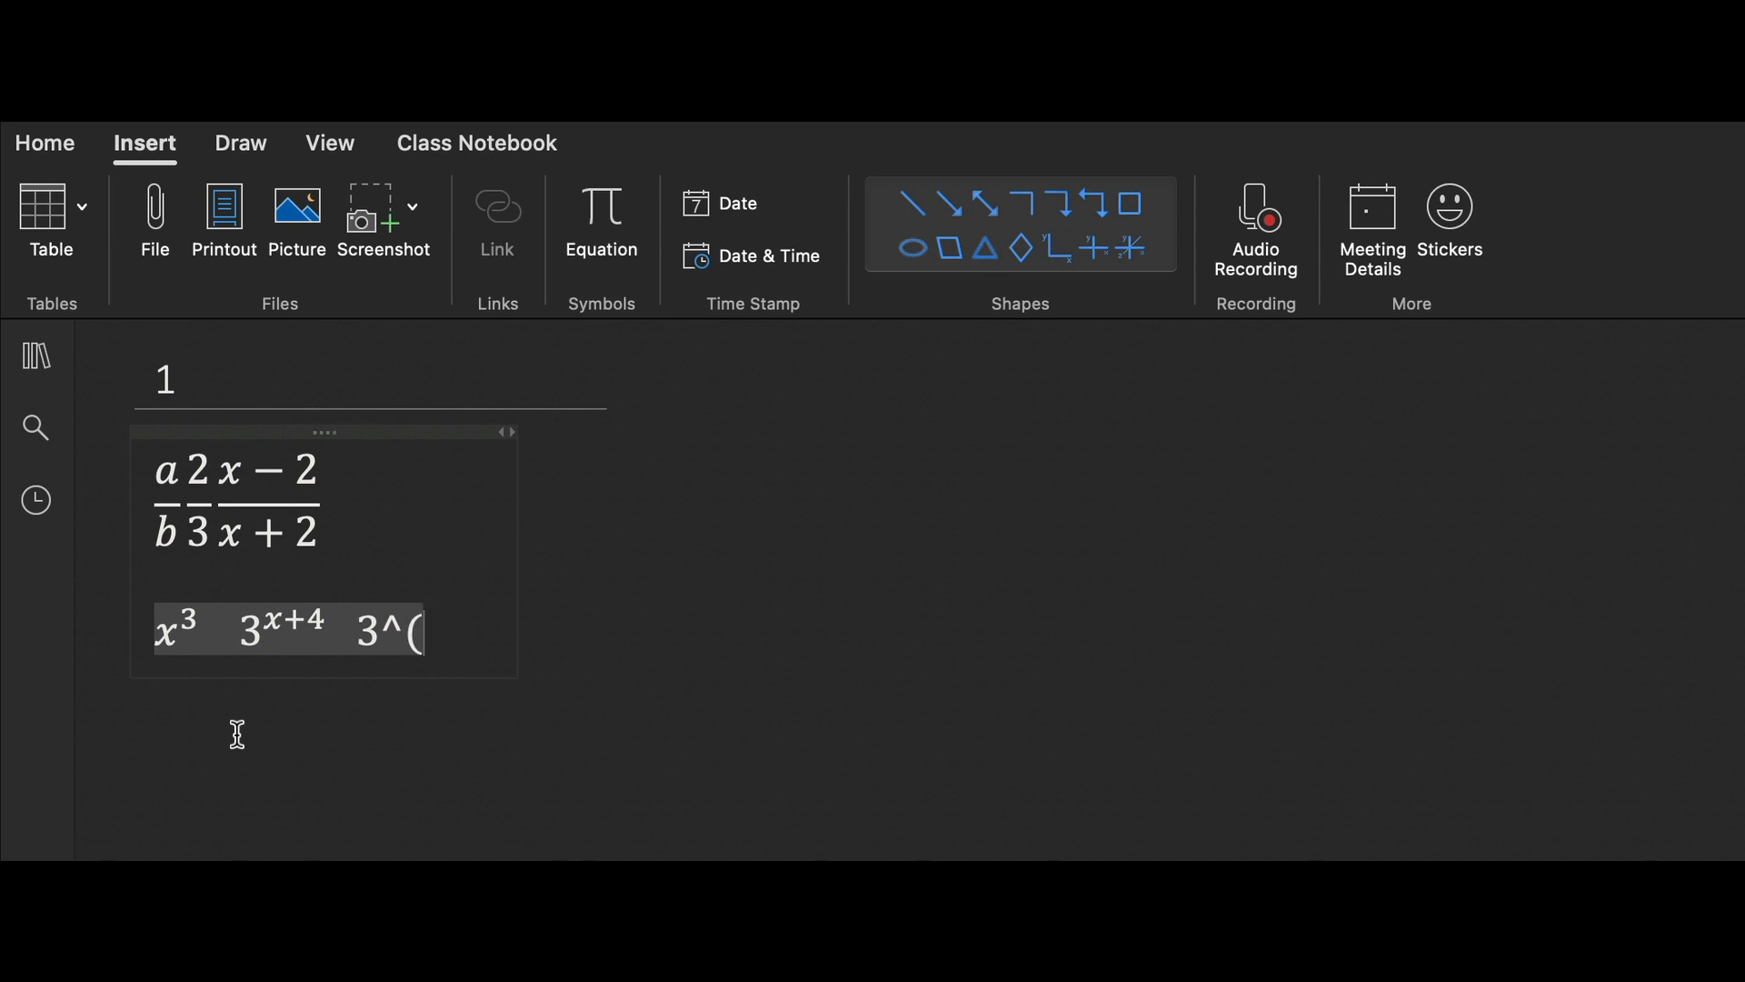
{"action": "type", "text": ")"}
{"action": "key", "text": "space"}
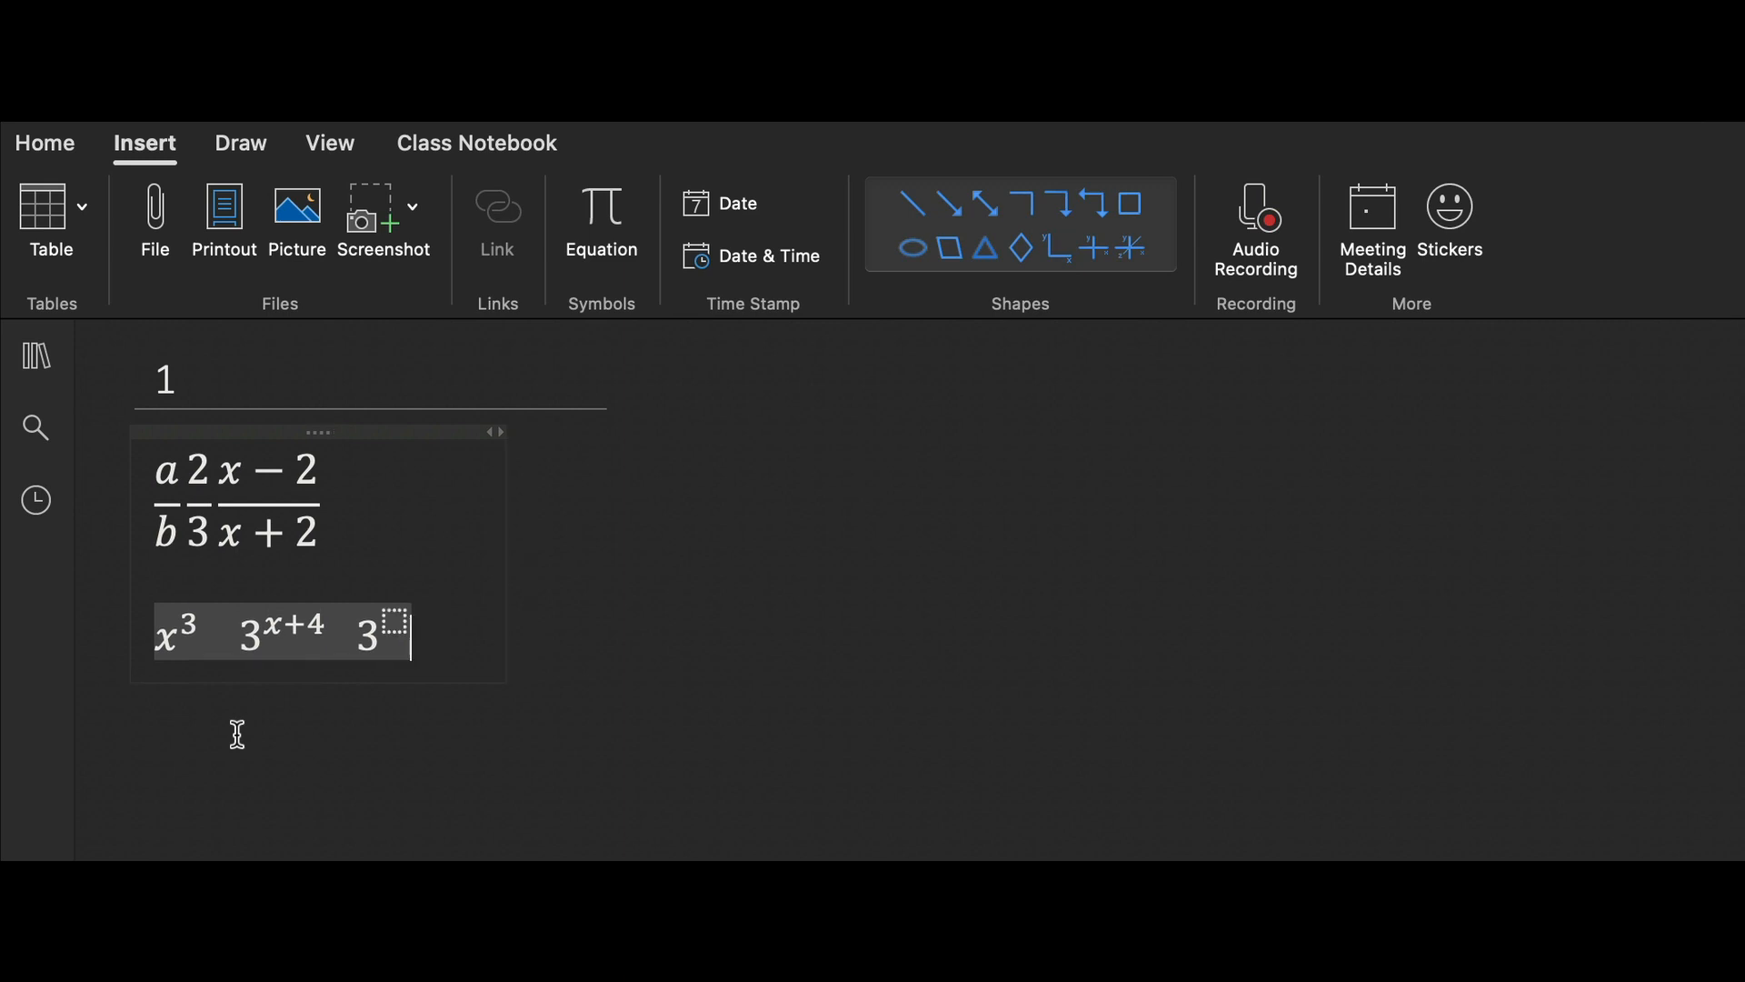
{"action": "left_click", "coordinate": [394, 618]}
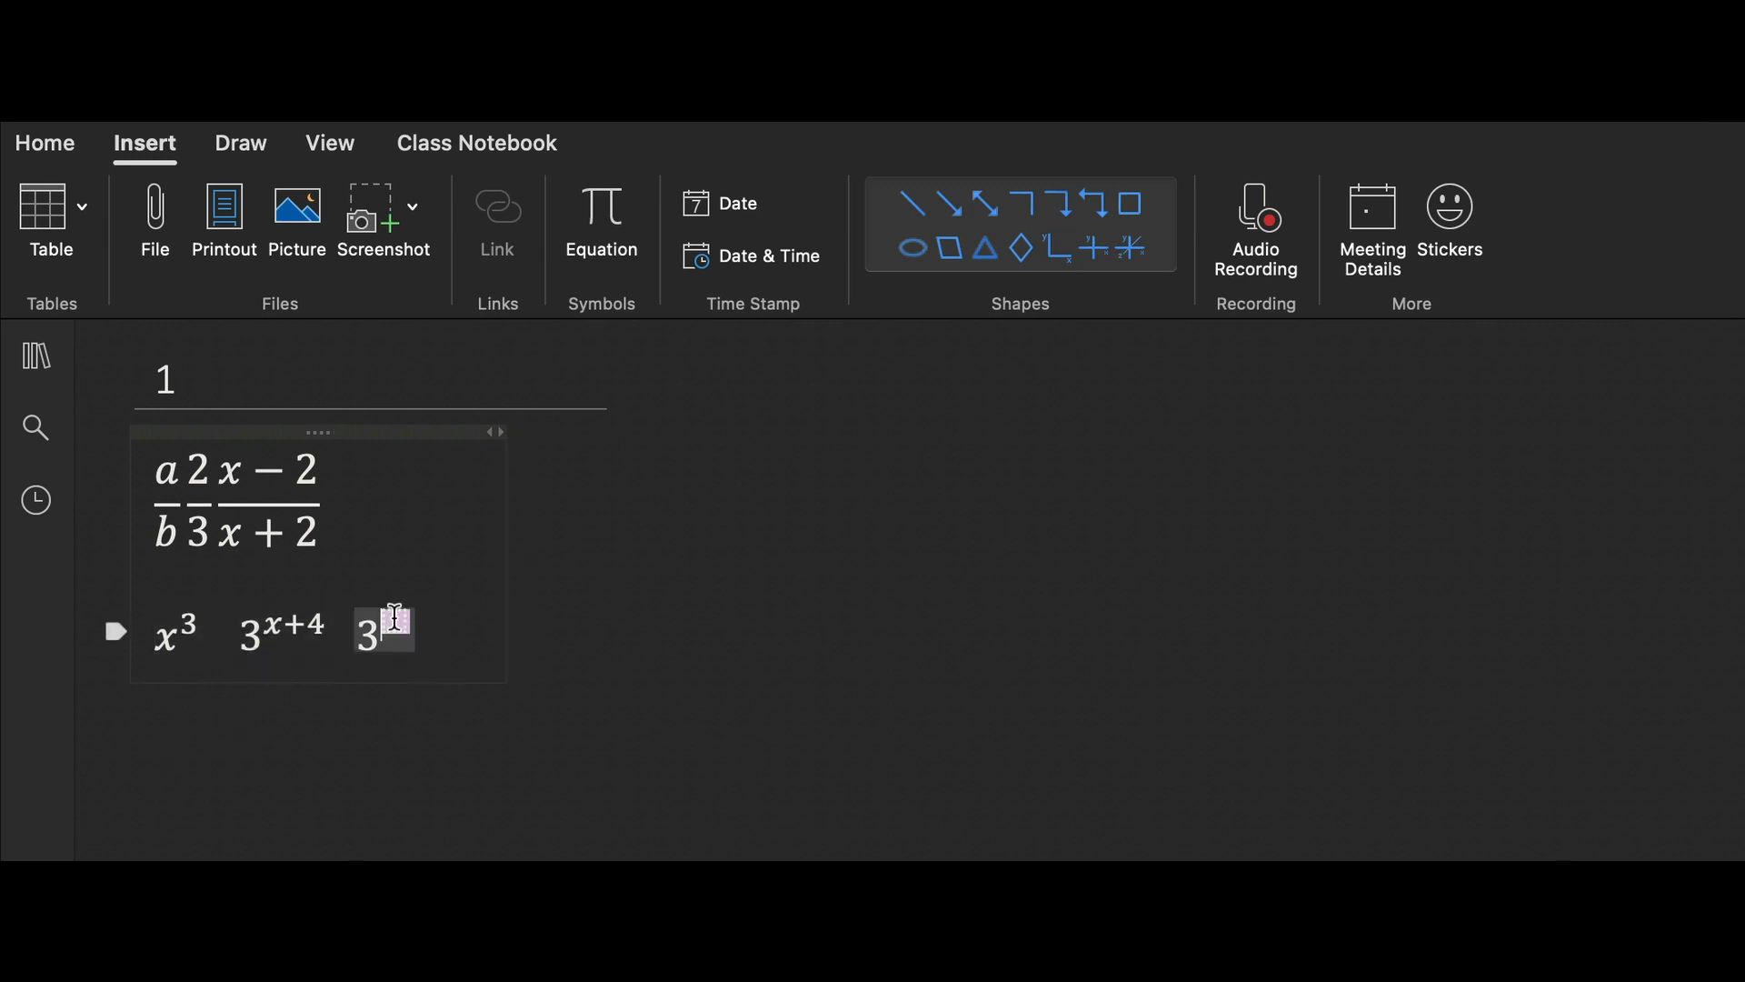
{"action": "type", "text": "x="}
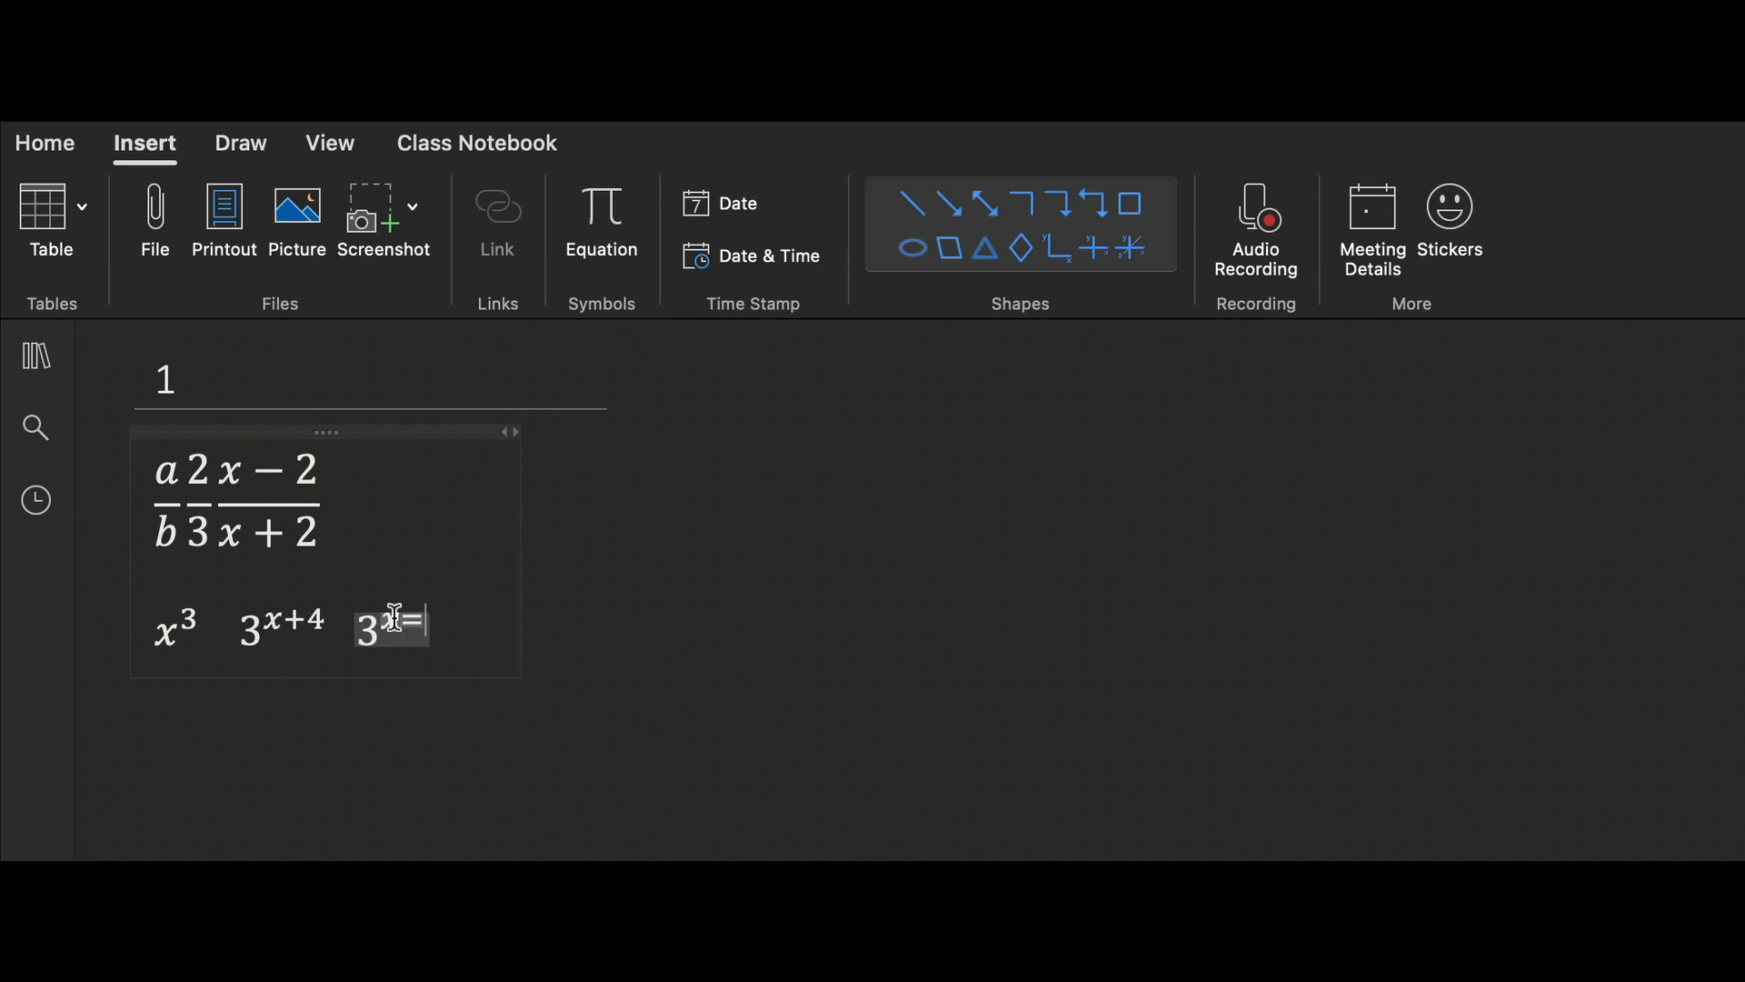
{"action": "key", "text": "BackSpace"}
{"action": "type", "text": "+3"}
{"action": "left_click", "coordinate": [490, 639]}
Insert a third equation below the powers with empty placeholders in round brackets, absolute value bars and square brackets.
{"action": "key", "text": "Return"}
{"action": "key", "text": "Return"}
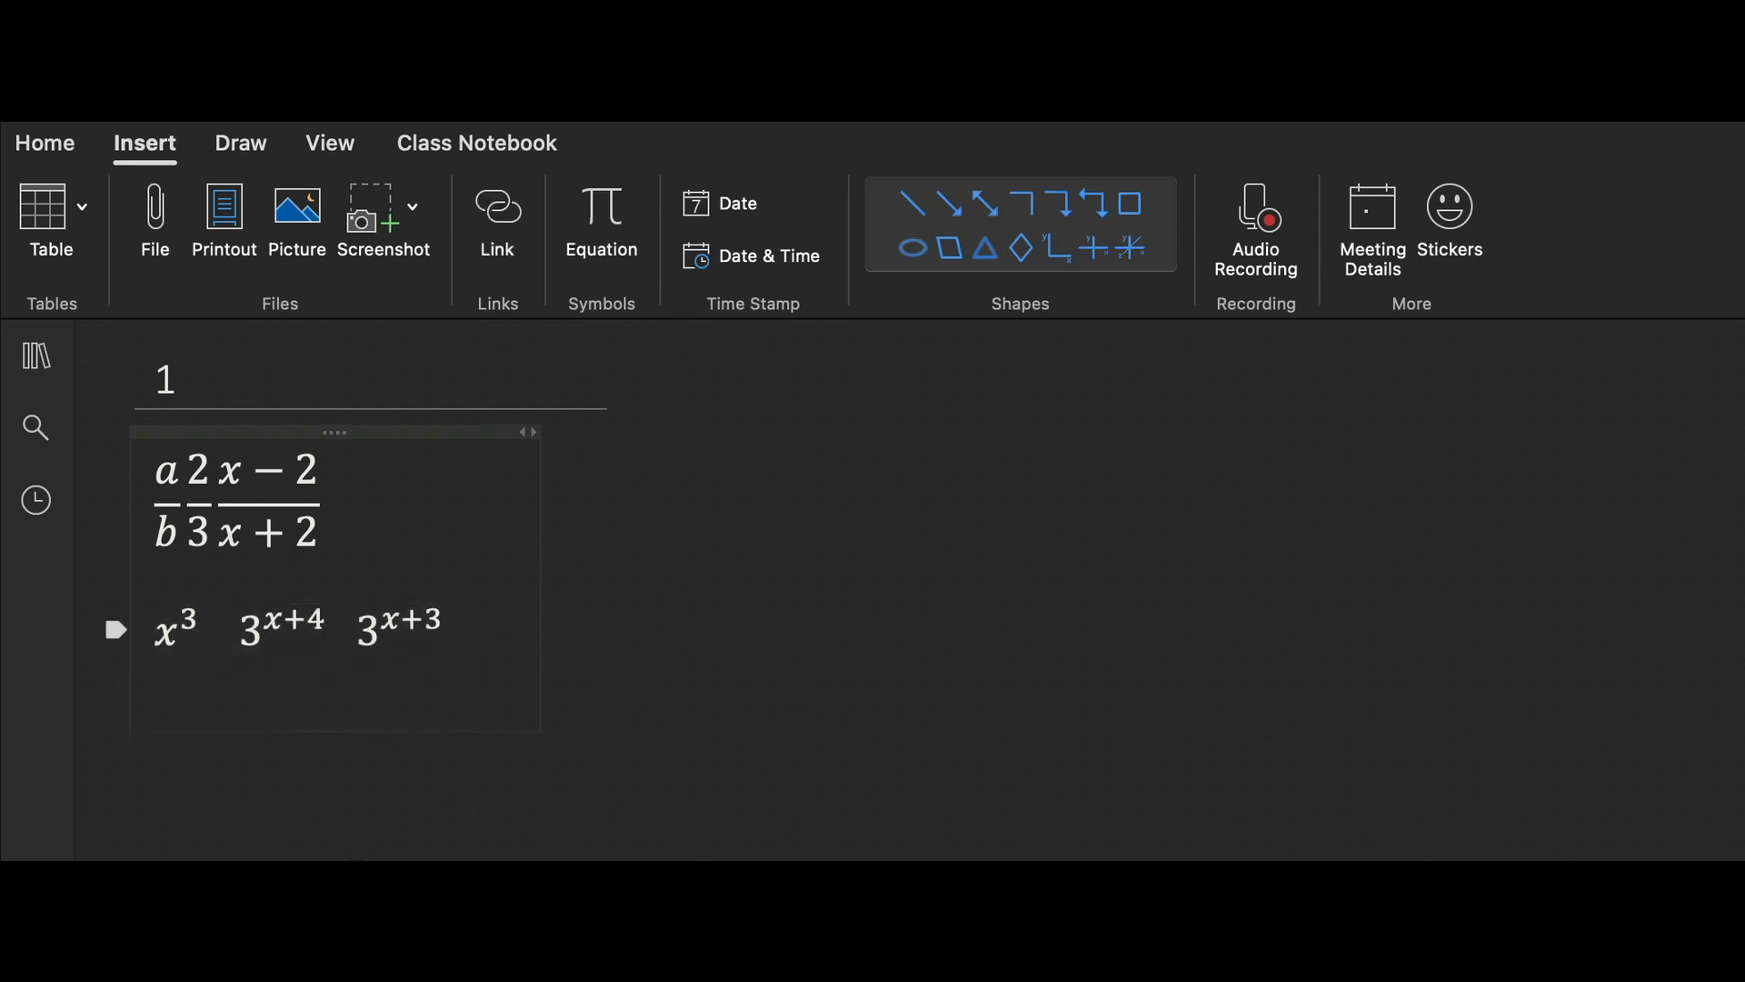
{"action": "left_click", "coordinate": [617, 202]}
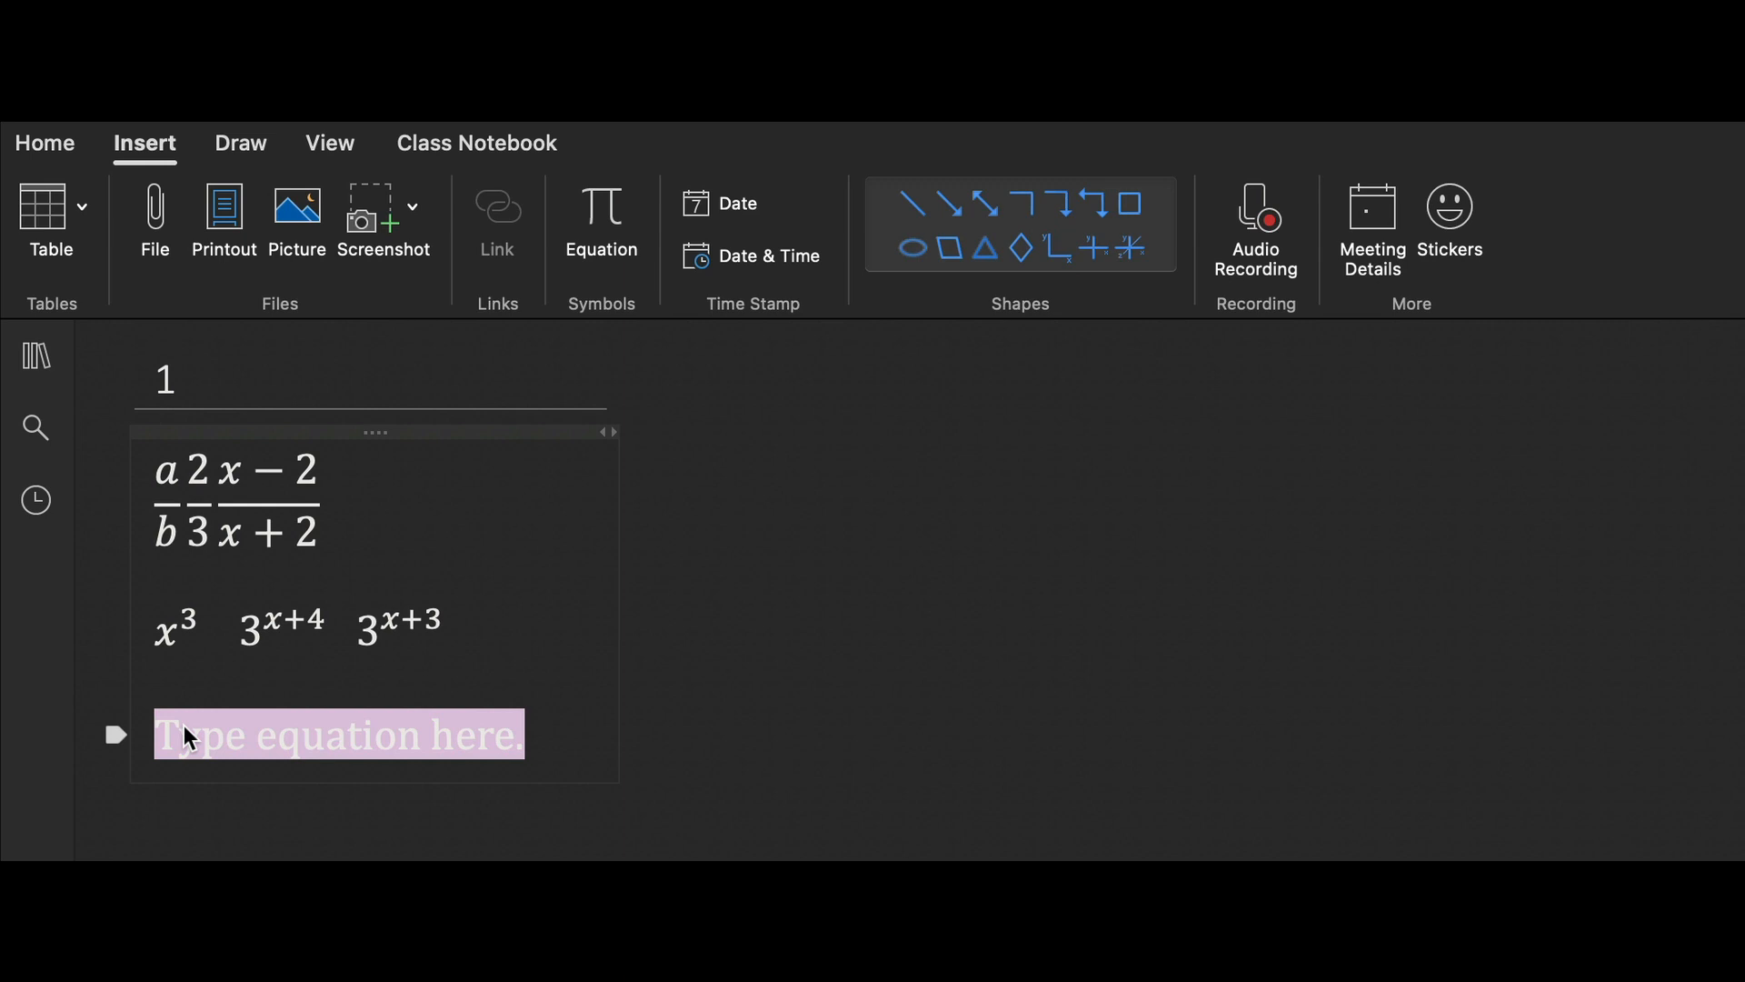
{"action": "type", "text": "()"}
{"action": "key", "text": "space"}
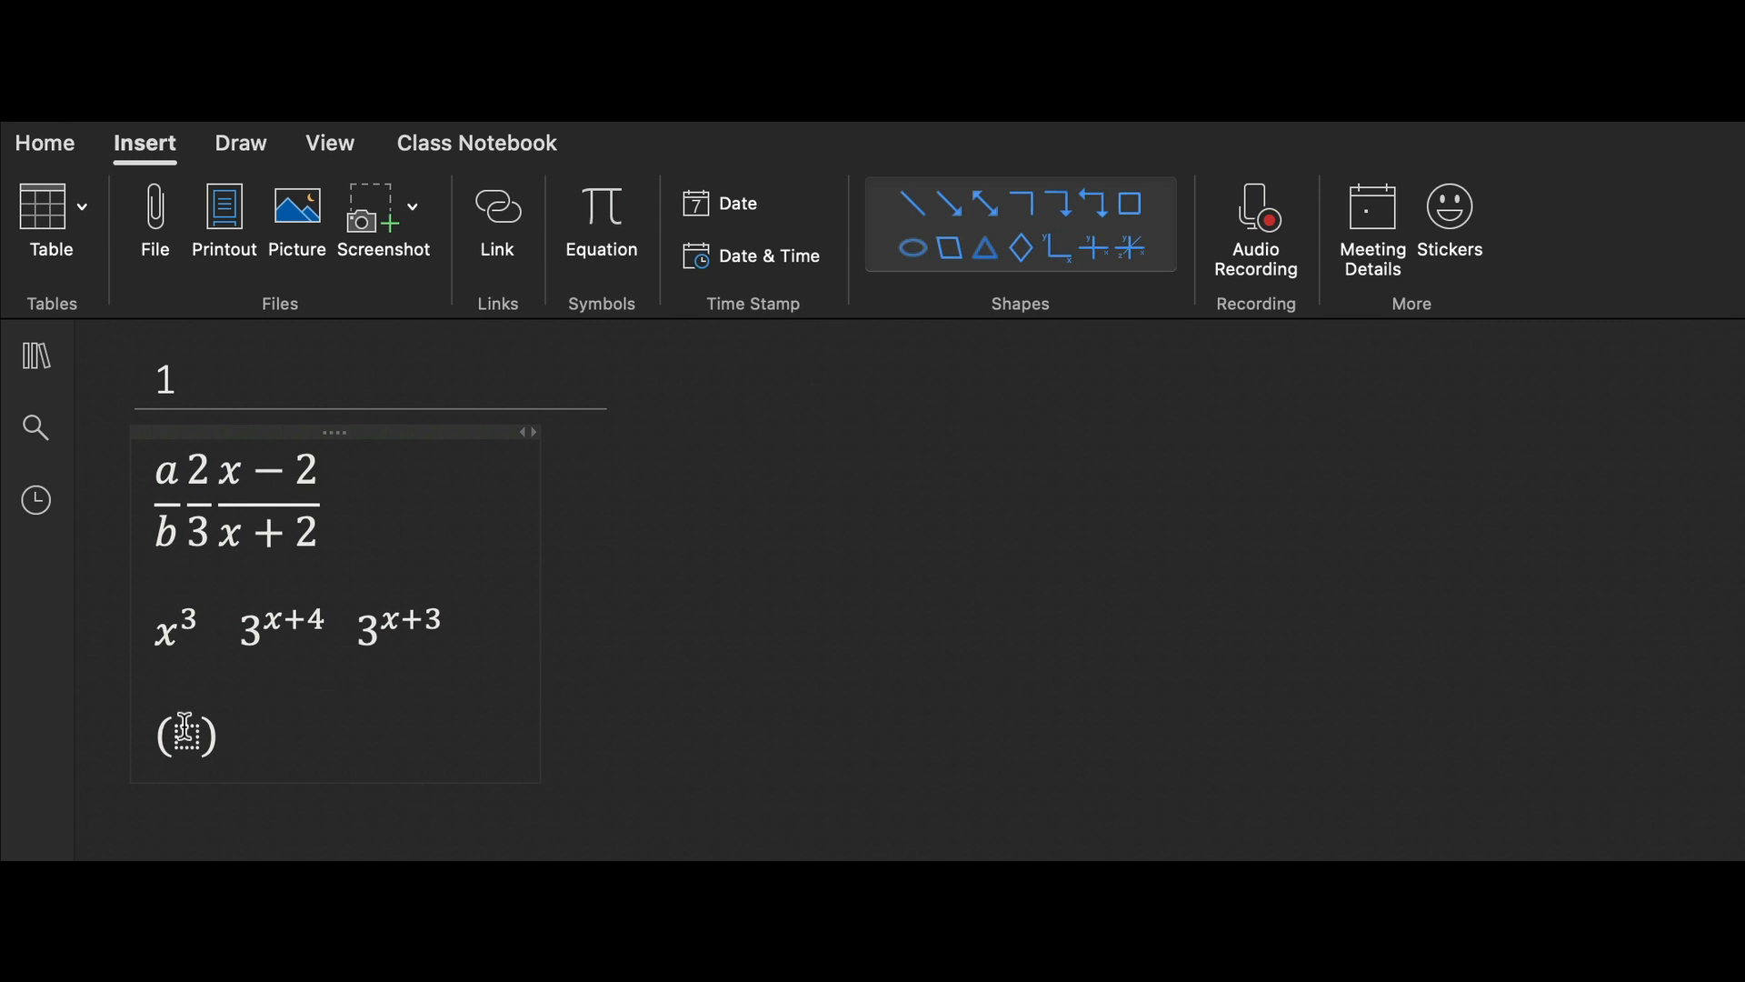
{"action": "left_click", "coordinate": [188, 736]}
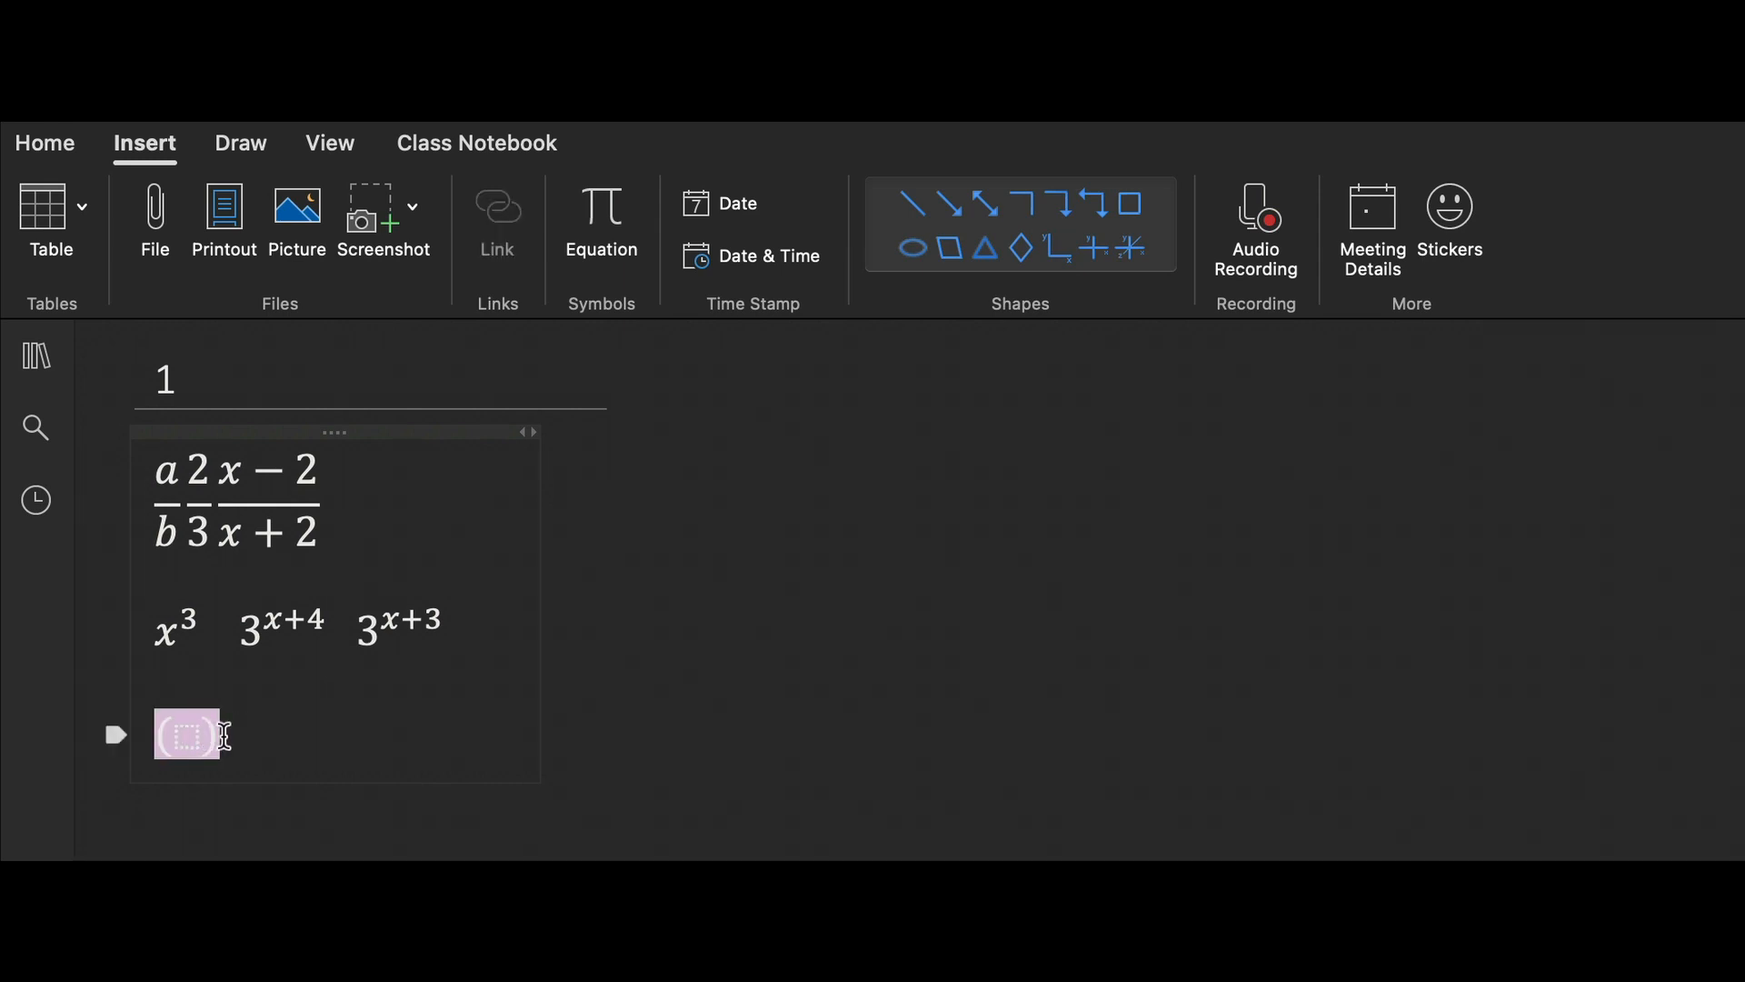
{"action": "left_click", "coordinate": [214, 732]}
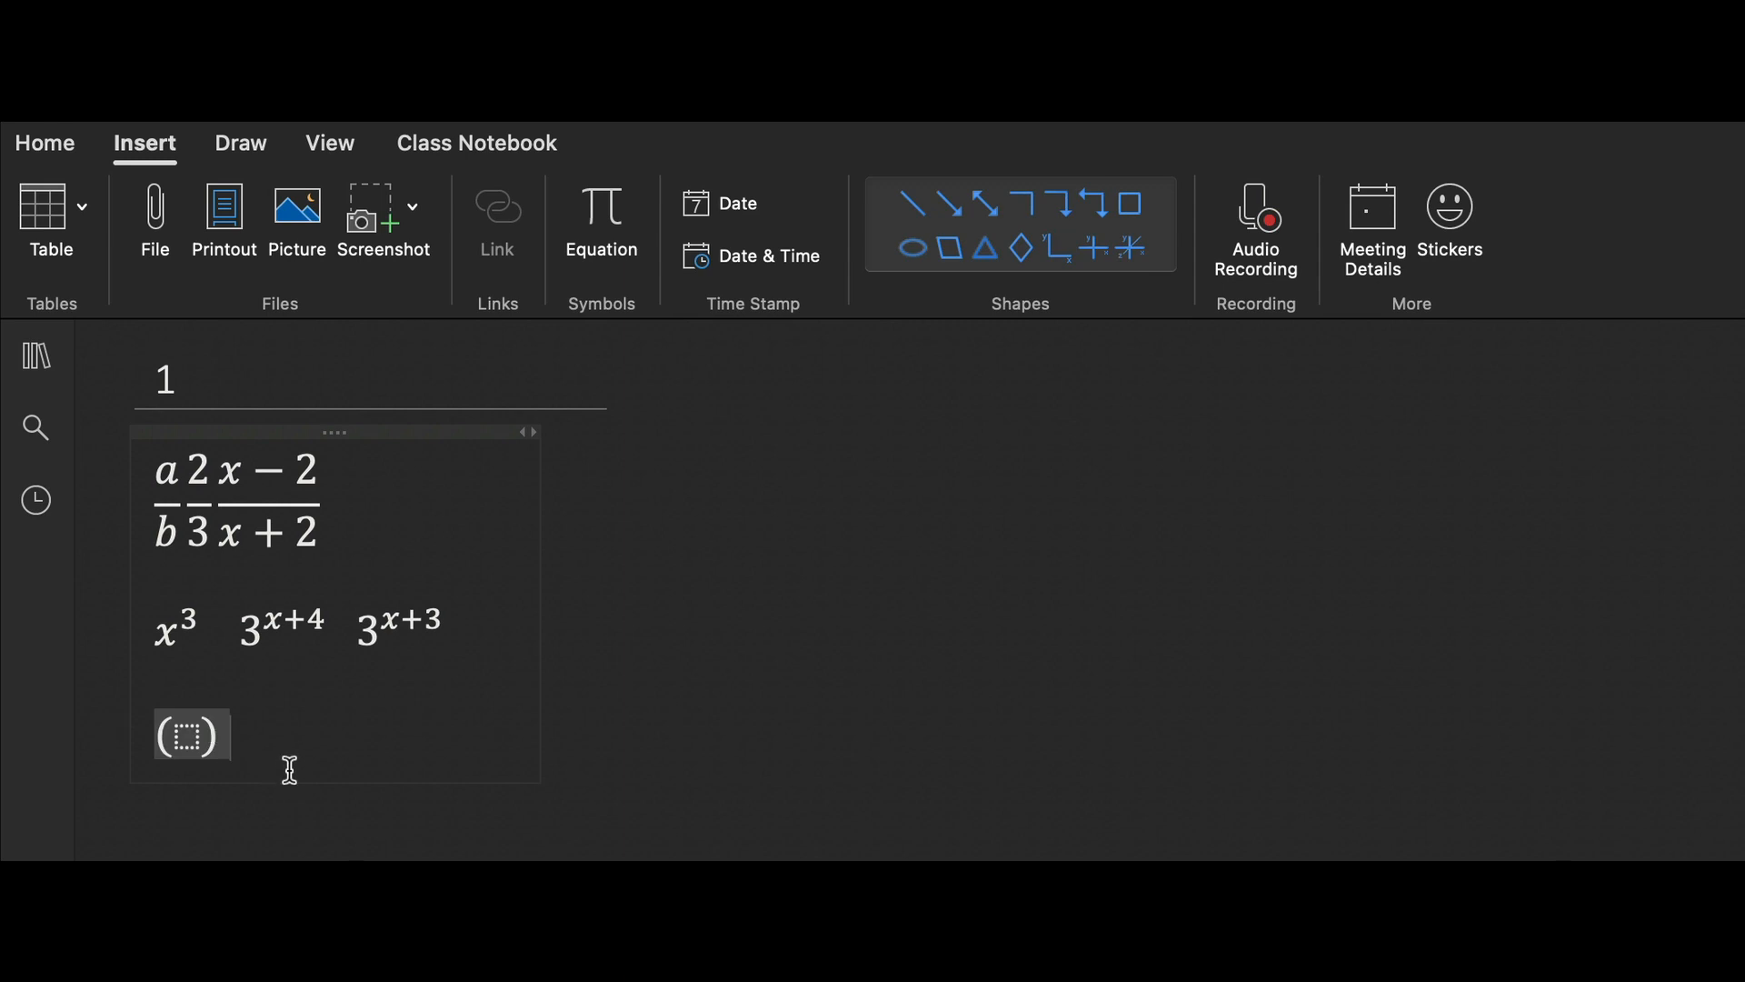
{"action": "type", "text": "||"}
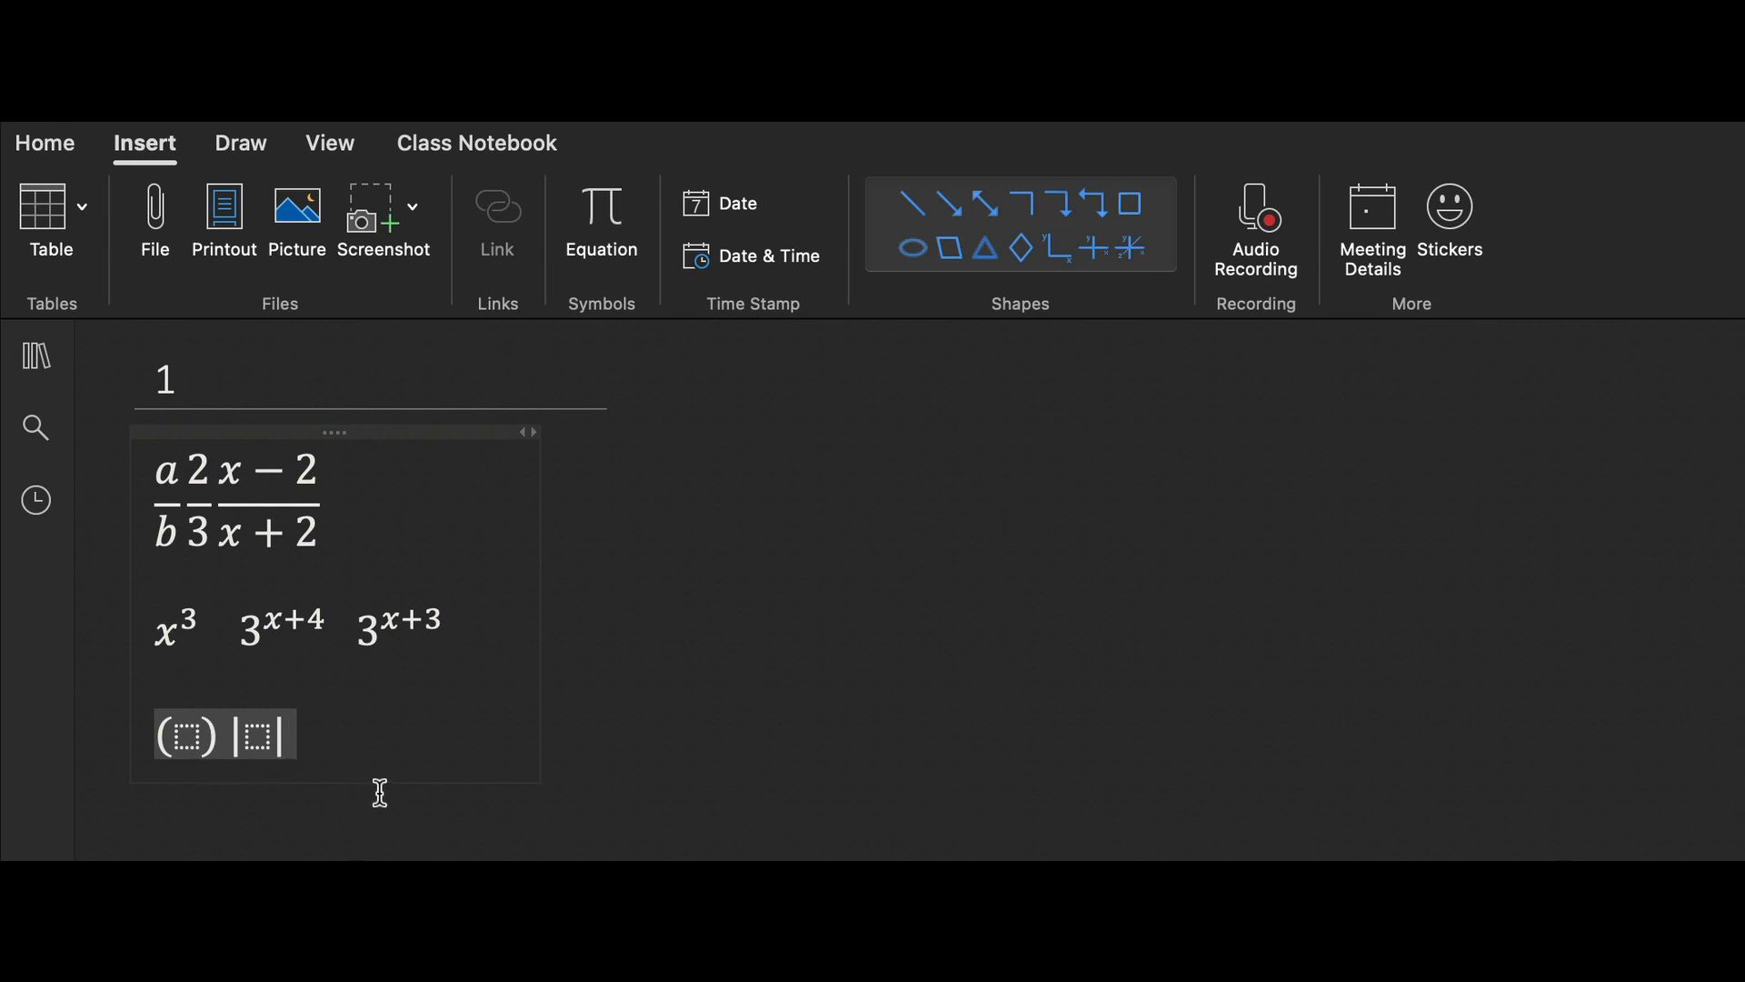
{"action": "type", "text": " []"}
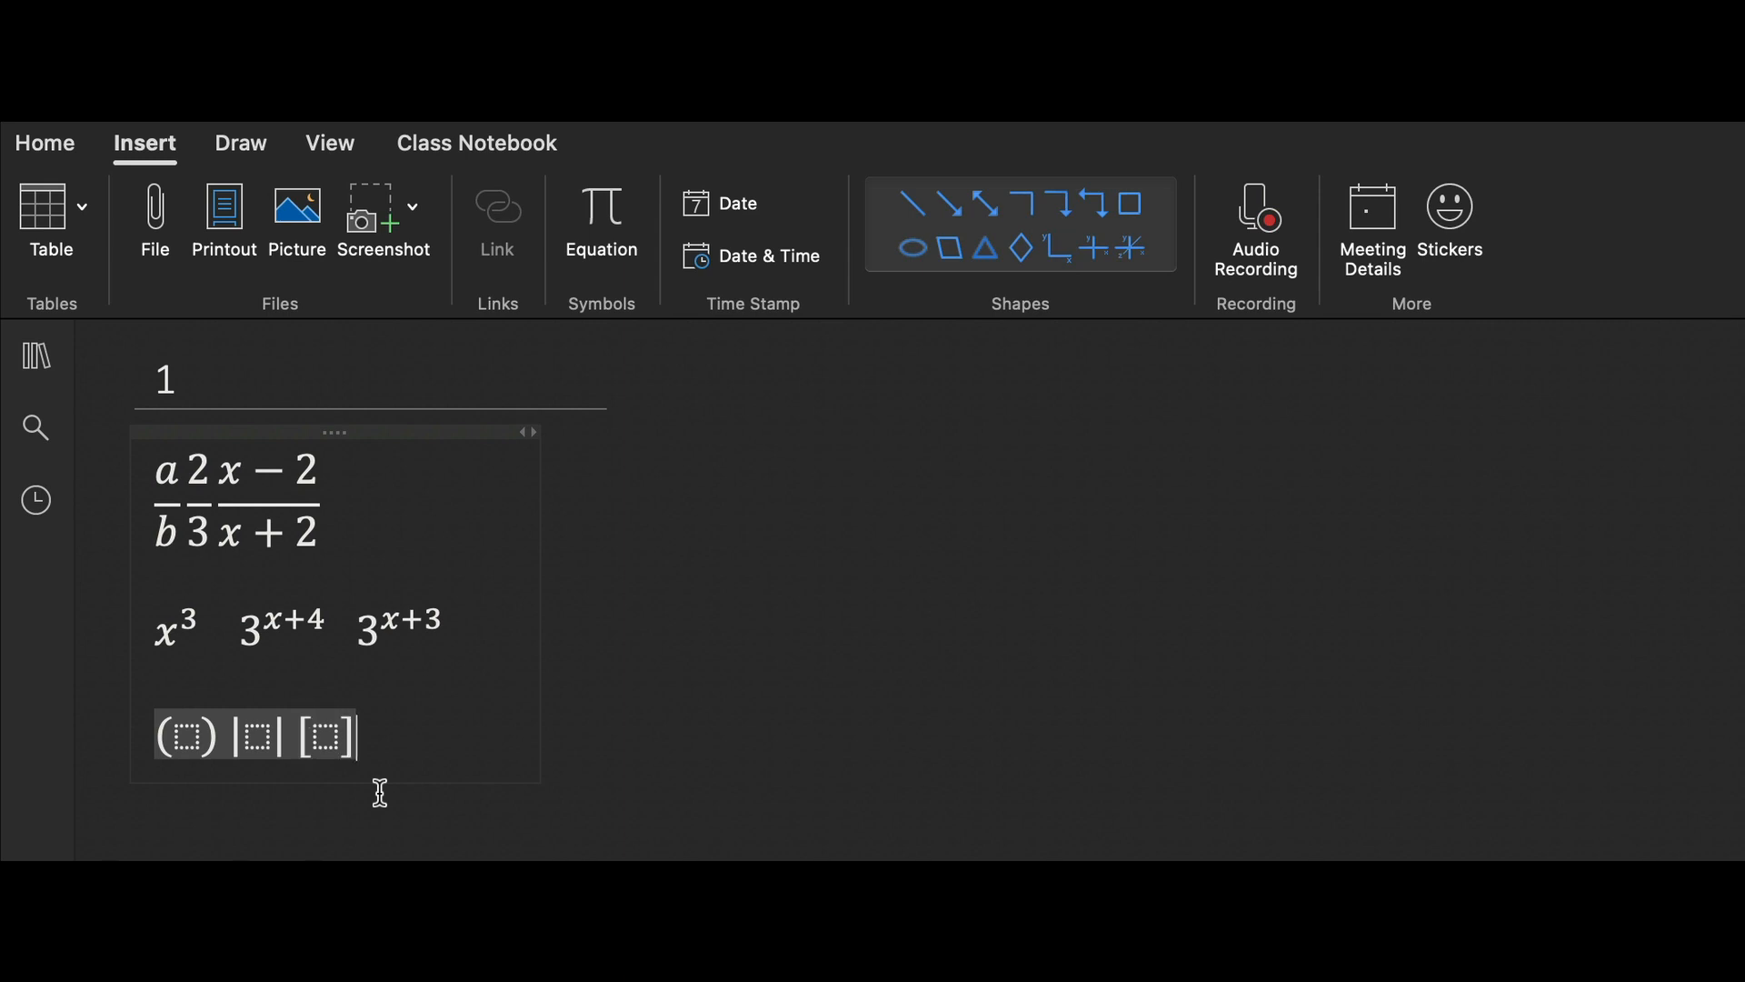
Fill the square brackets' placeholder in the third equation with x cubed + 3 and start a new line below.
{"action": "left_click", "coordinate": [332, 737]}
{"action": "type", "text": "x"}
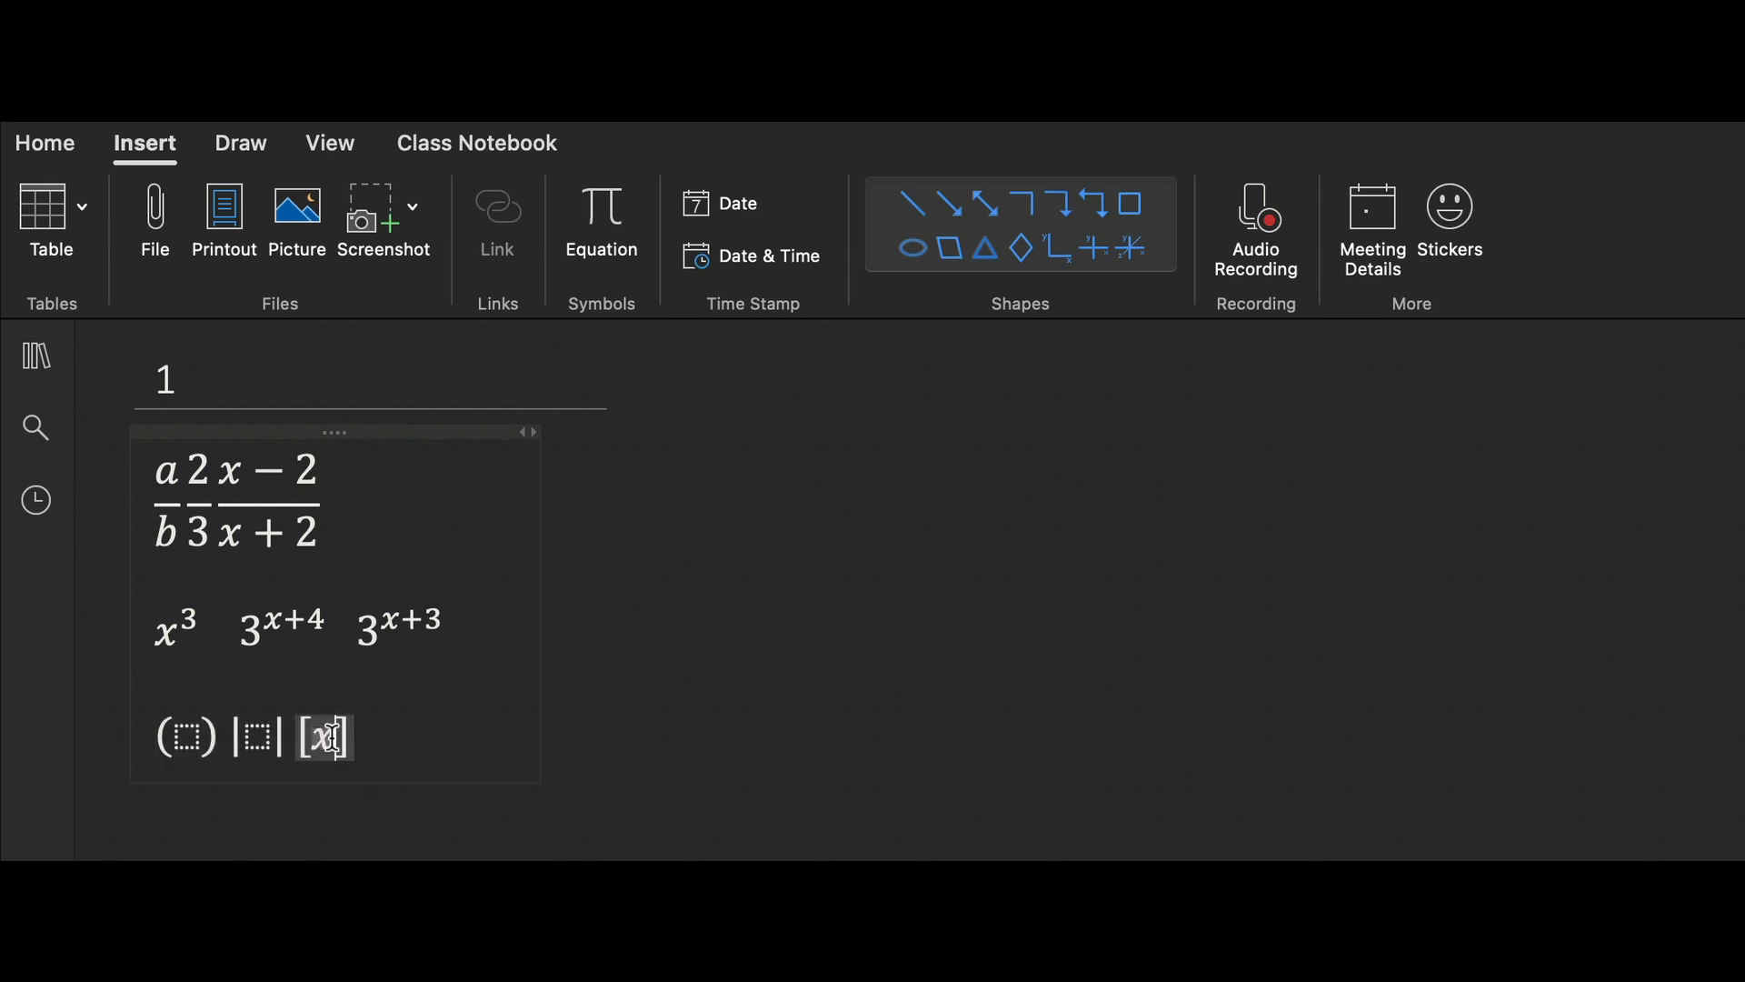
{"action": "type", "text": "^3 "}
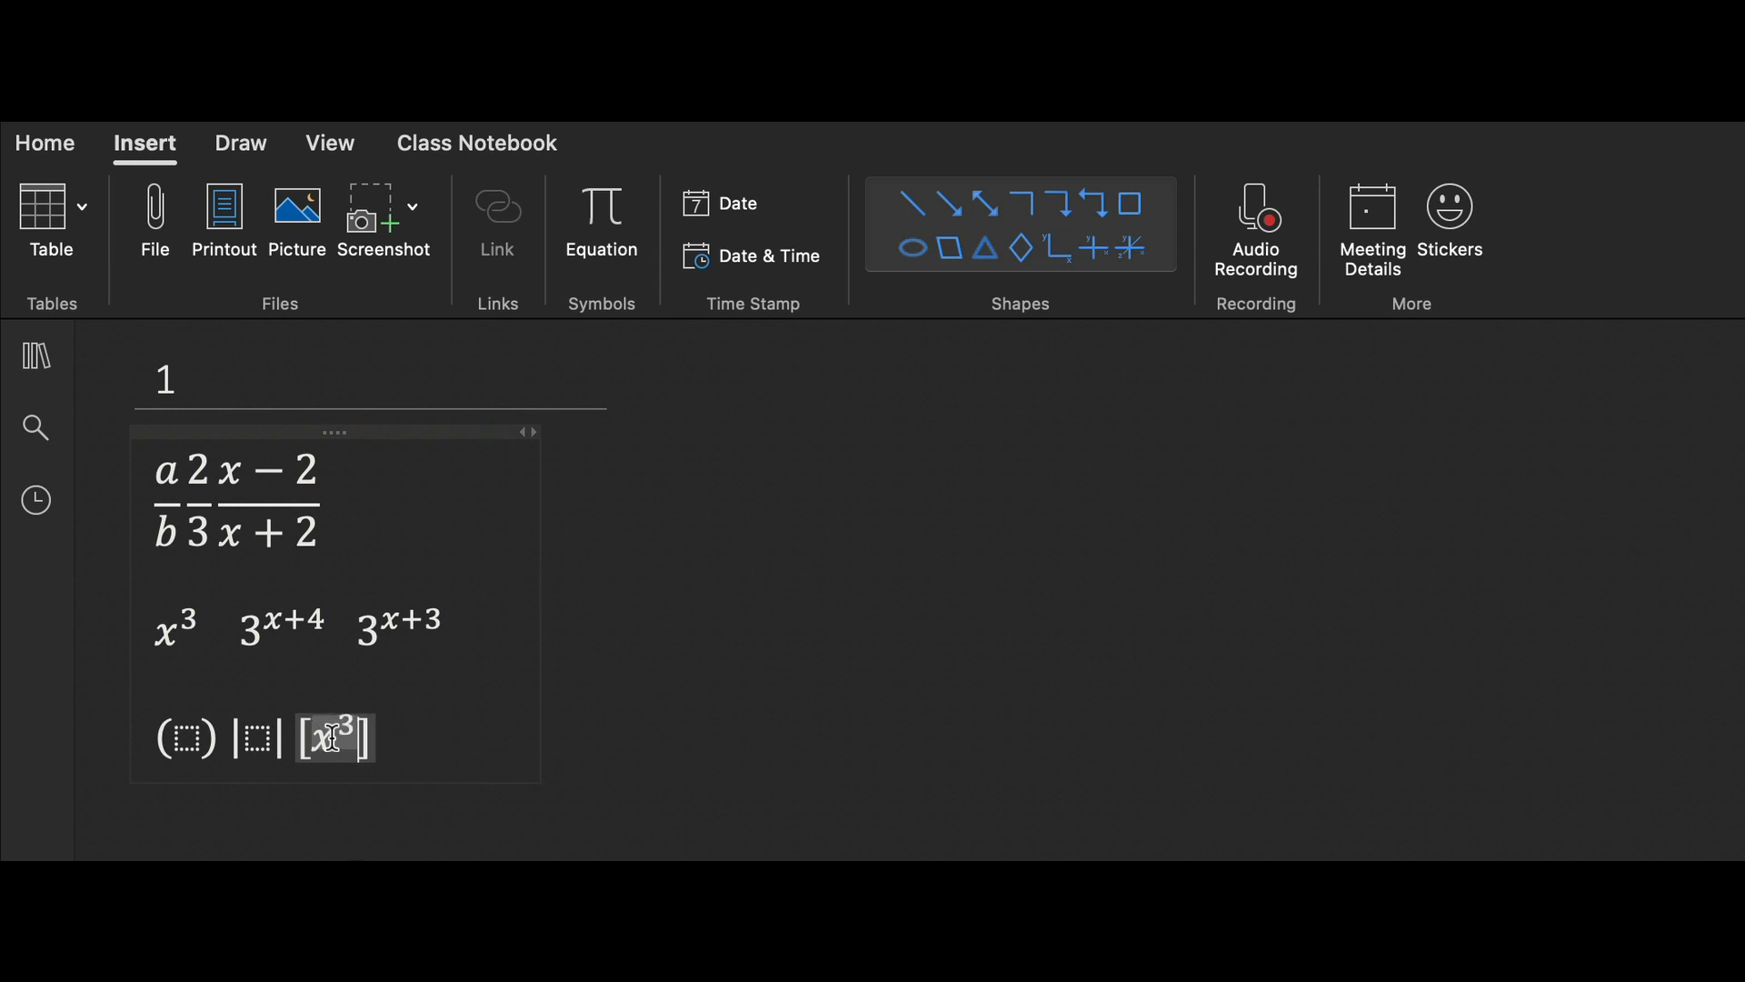
{"action": "type", "text": "+ 3"}
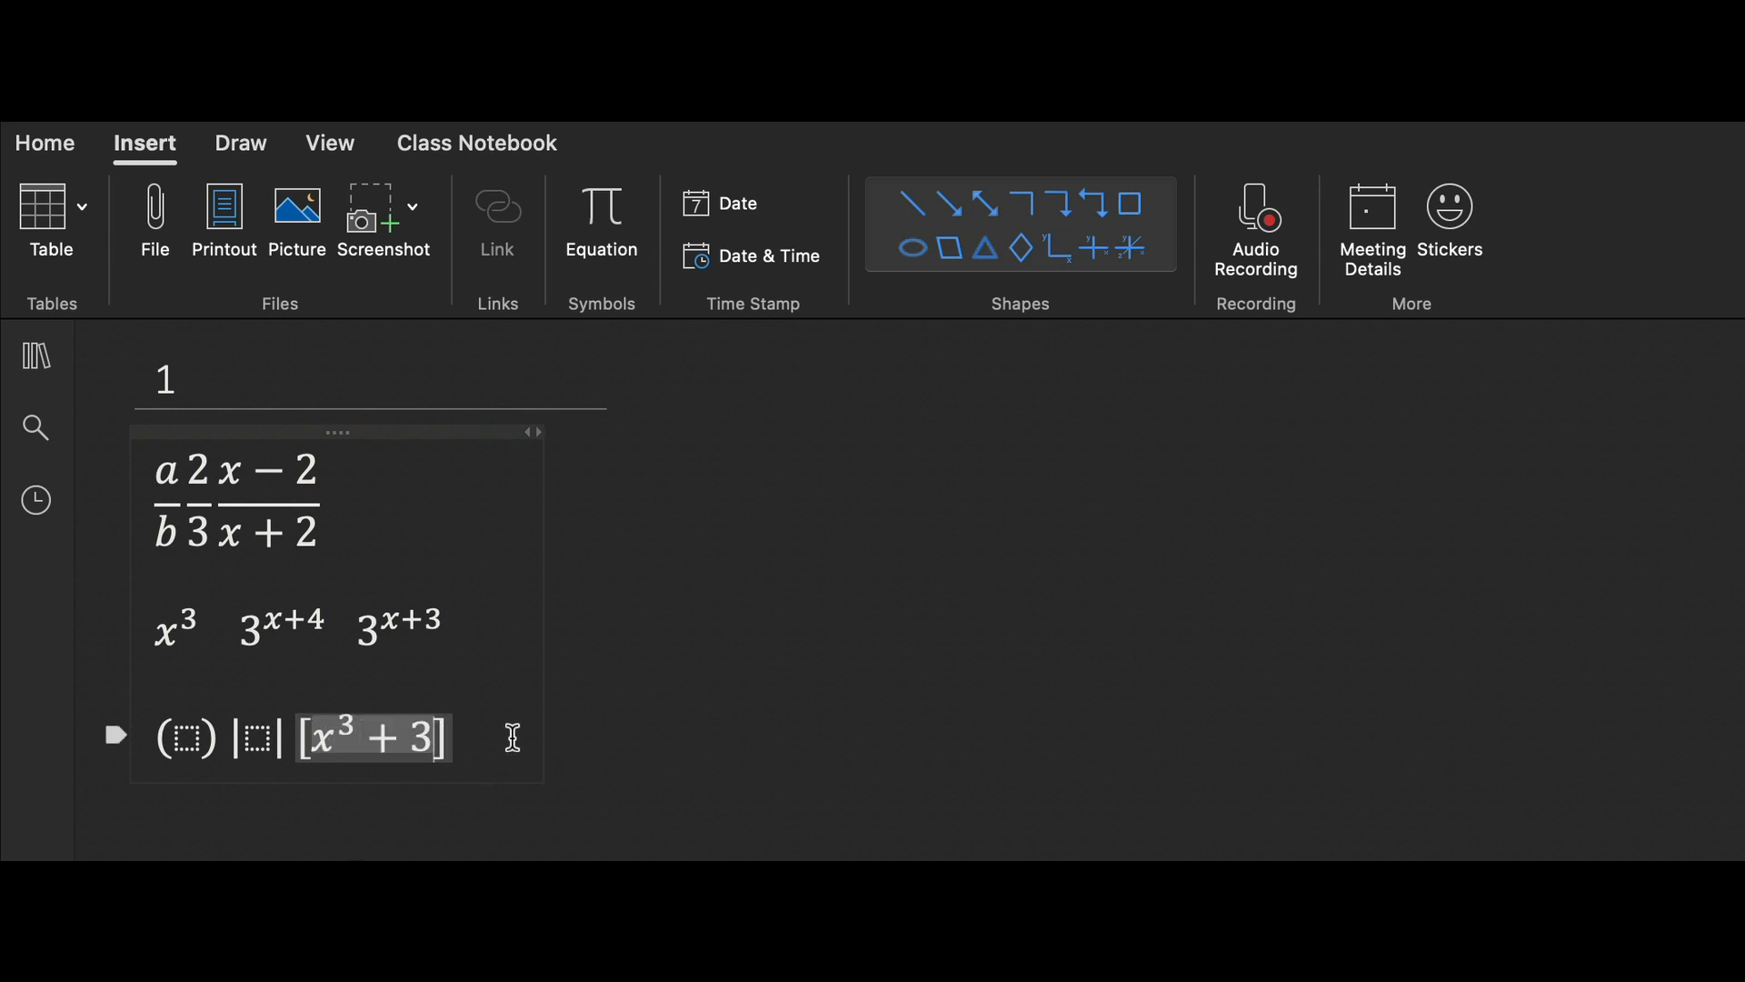
{"action": "key", "text": "Return"}
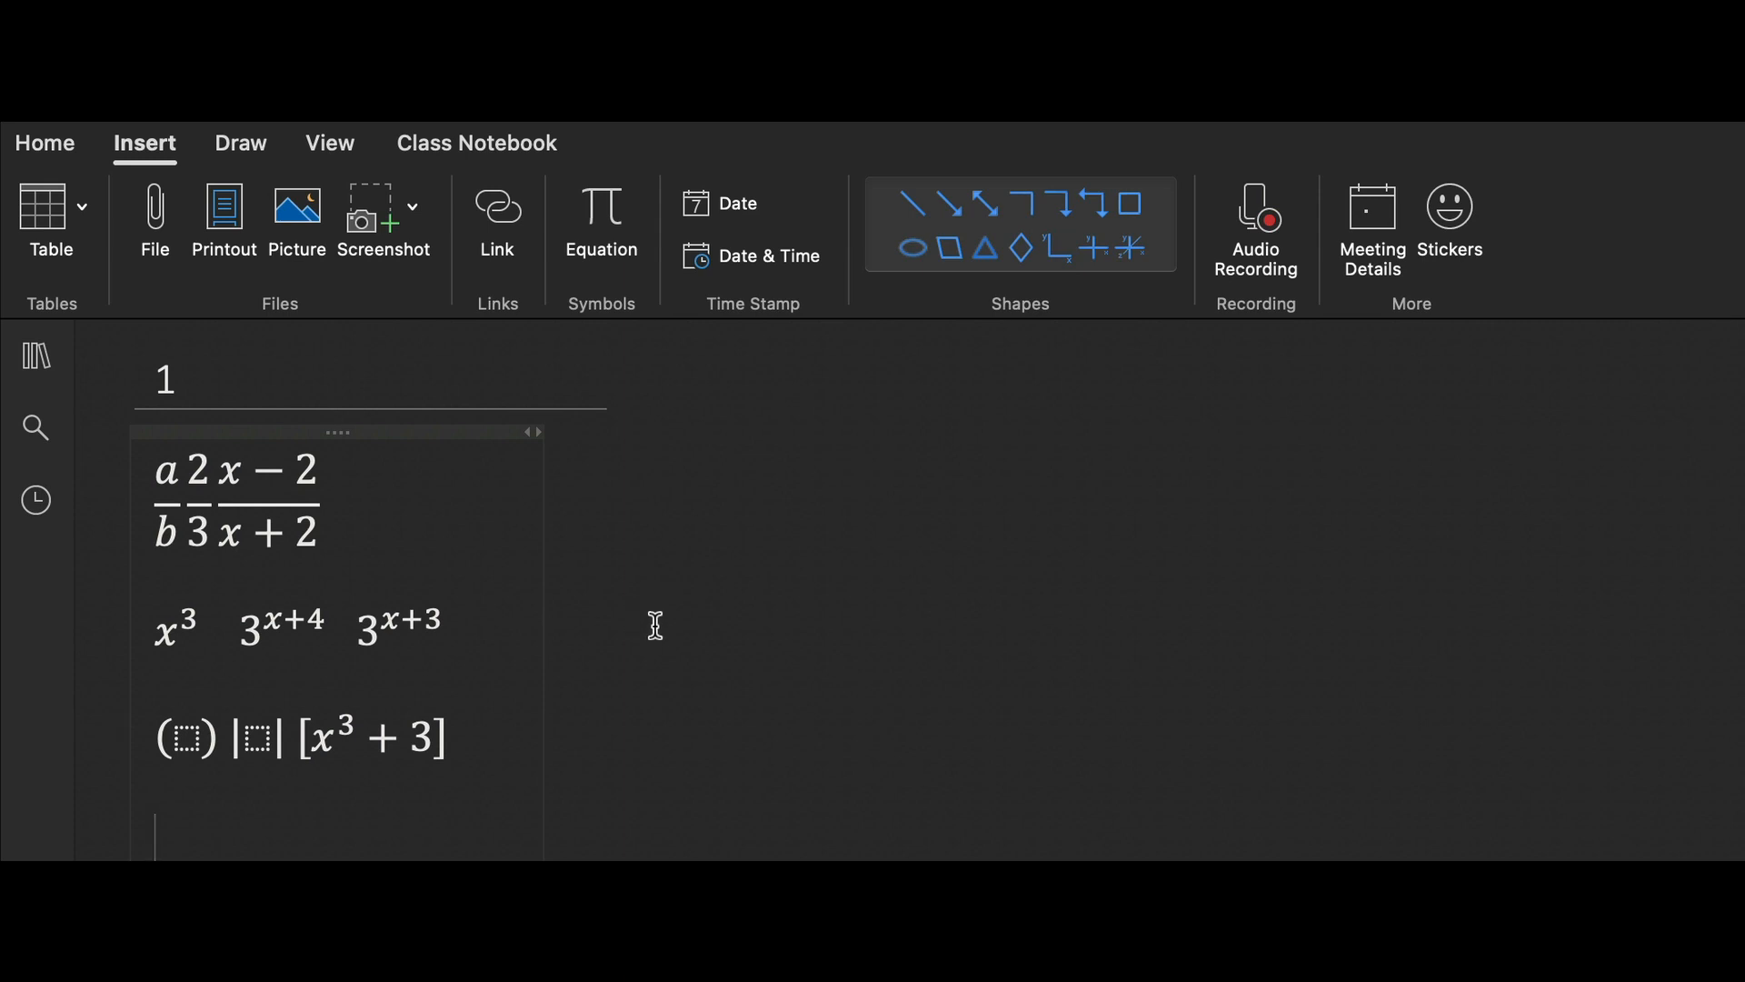
Insert a new equation in the empty area beside the fractions and set its font size to 20.
{"action": "left_click", "coordinate": [661, 457]}
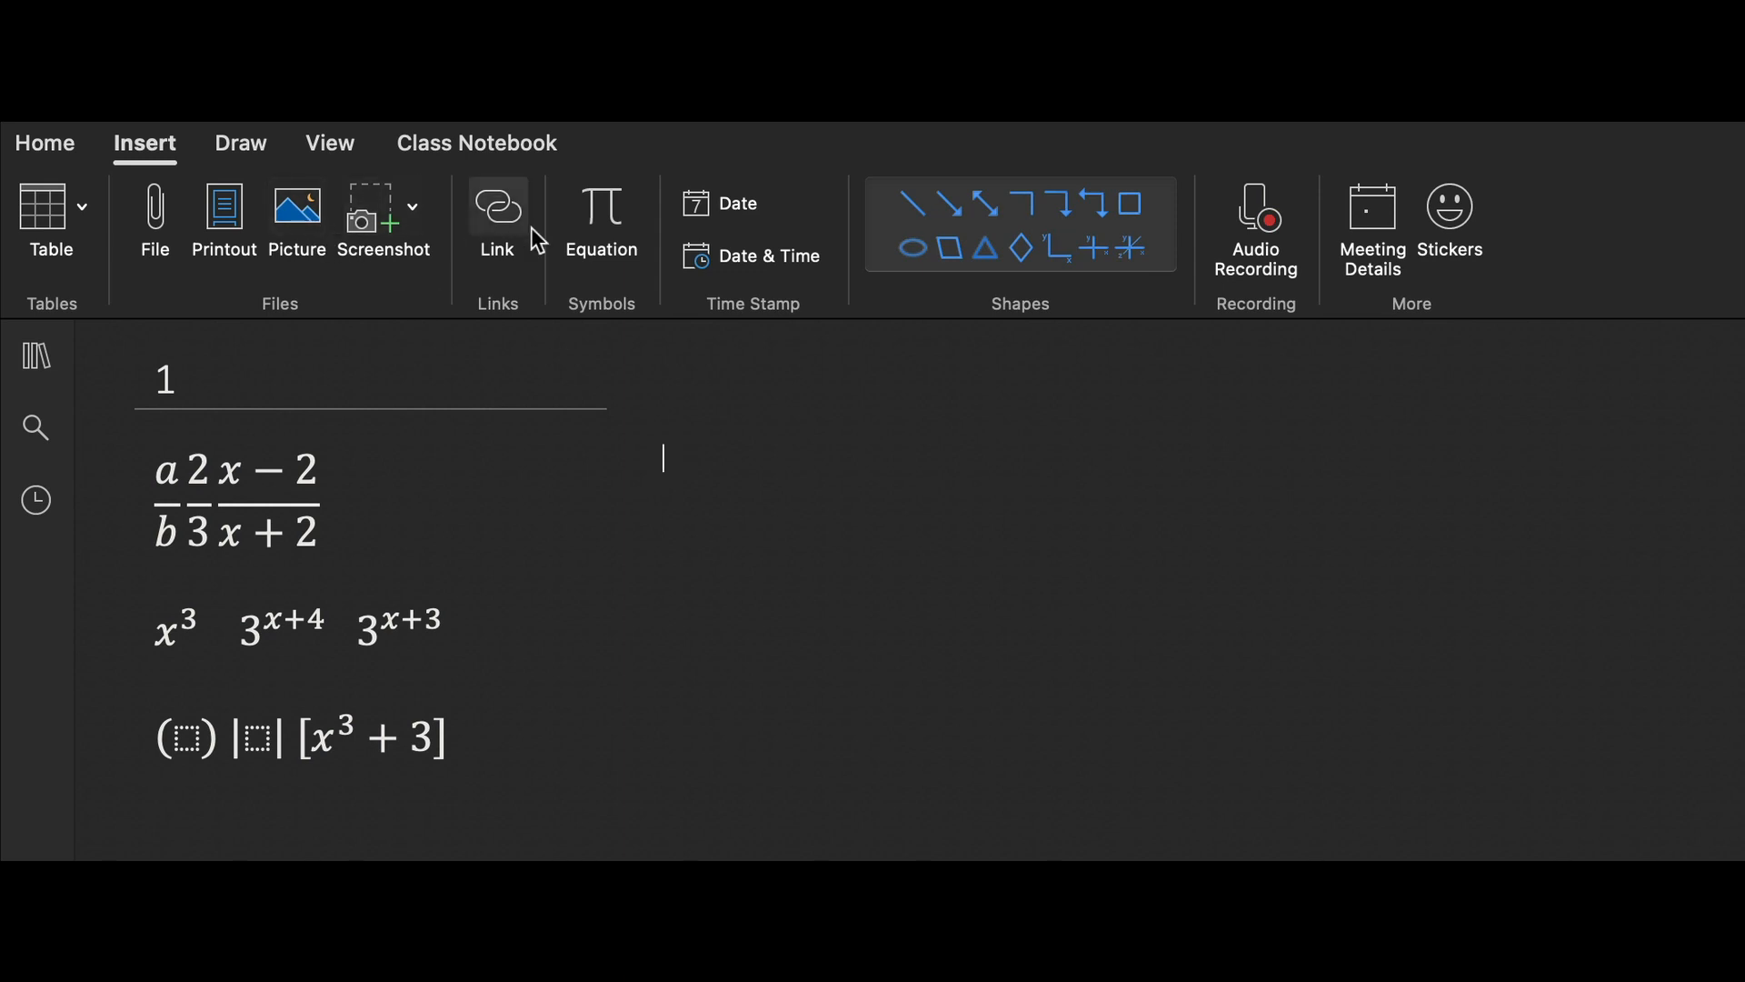
{"action": "left_click", "coordinate": [586, 228]}
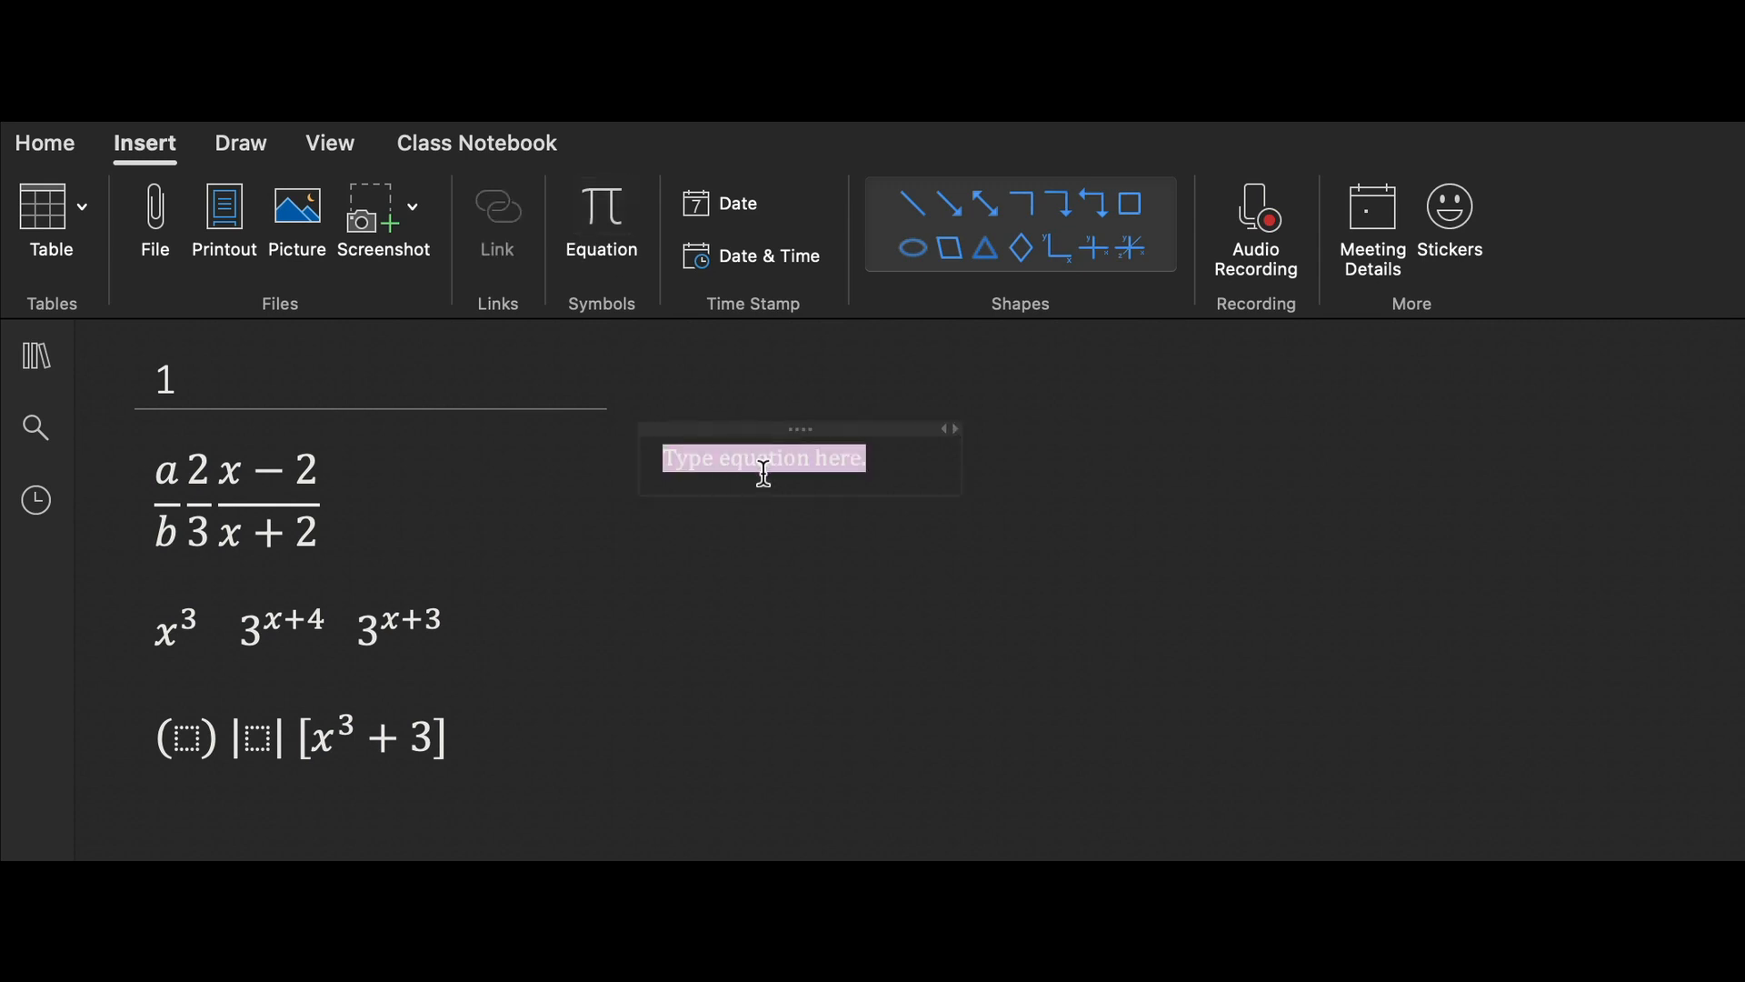
{"action": "left_click", "coordinate": [59, 146]}
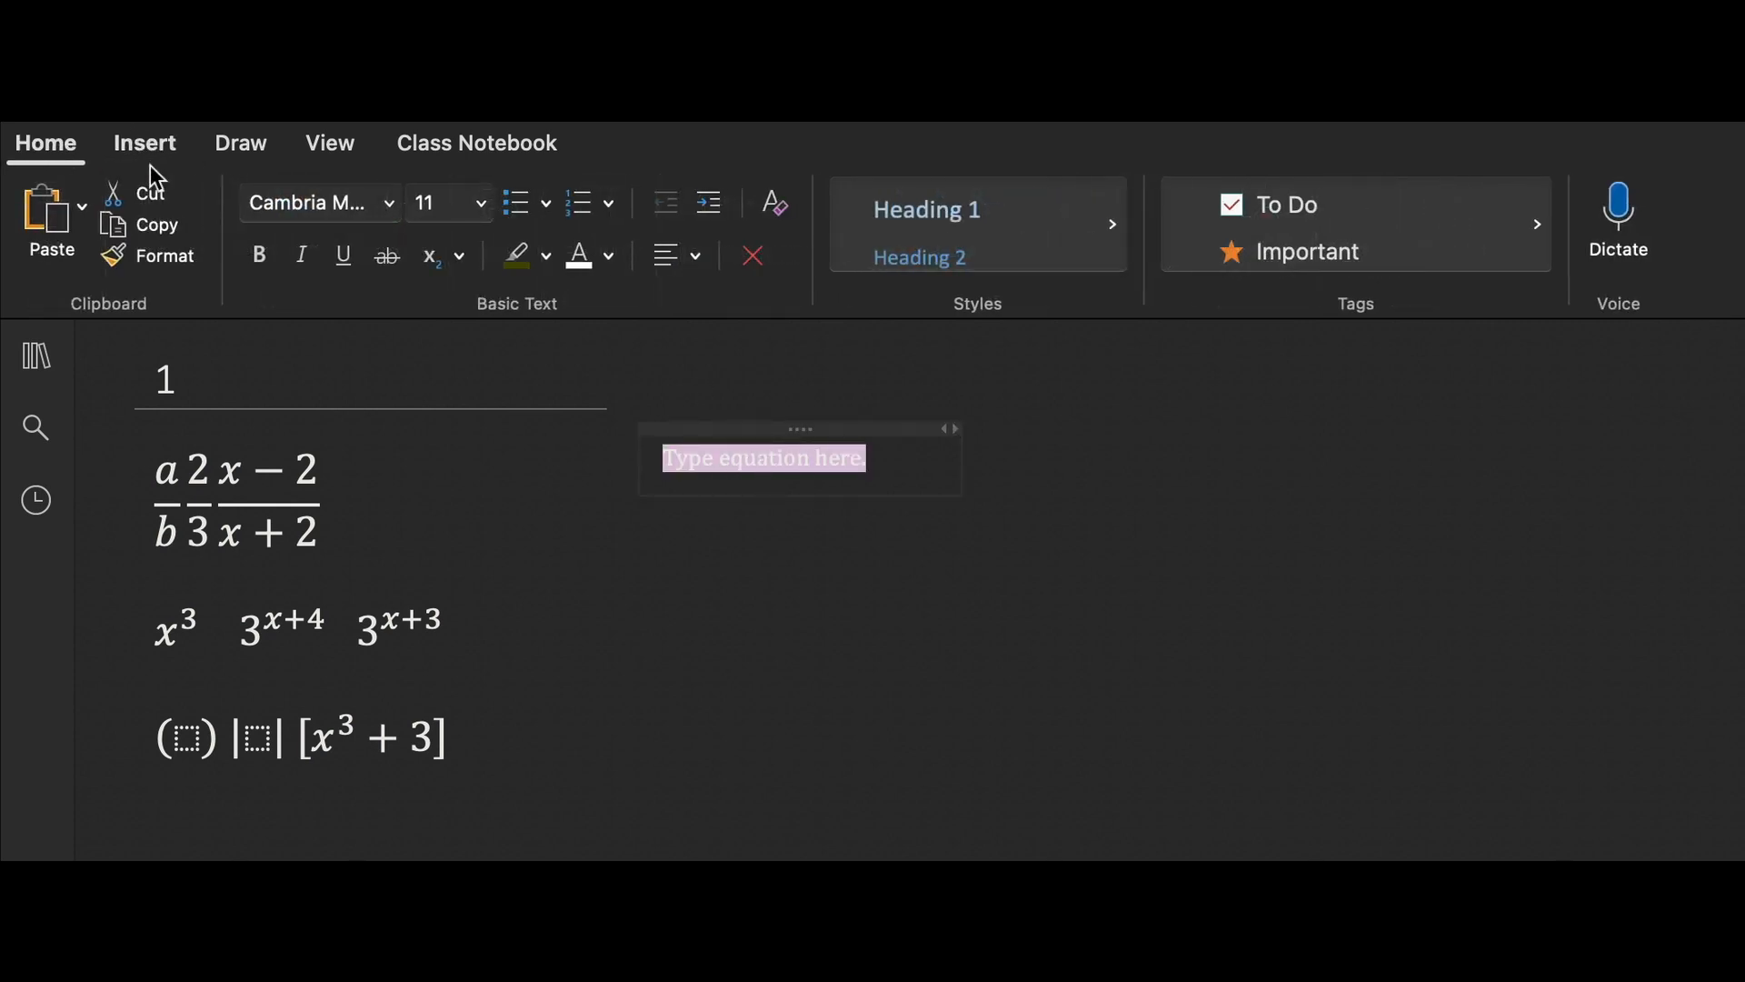
{"action": "left_click", "coordinate": [480, 208]}
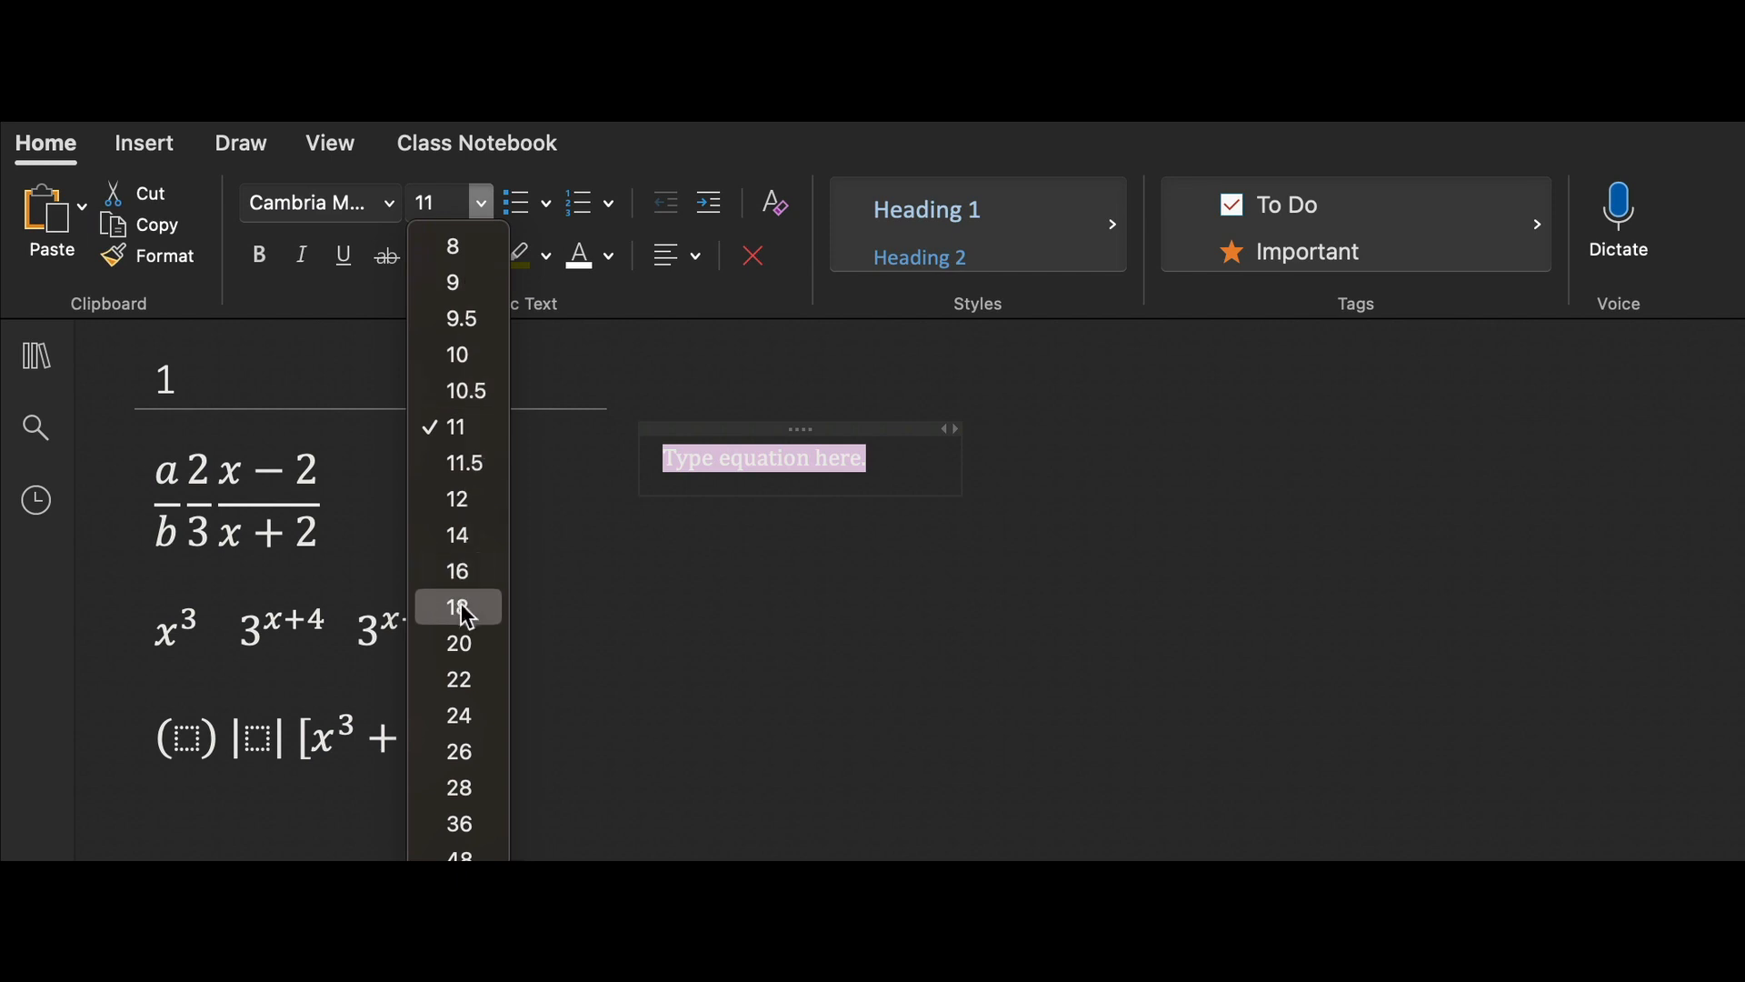
{"action": "left_click", "coordinate": [453, 640]}
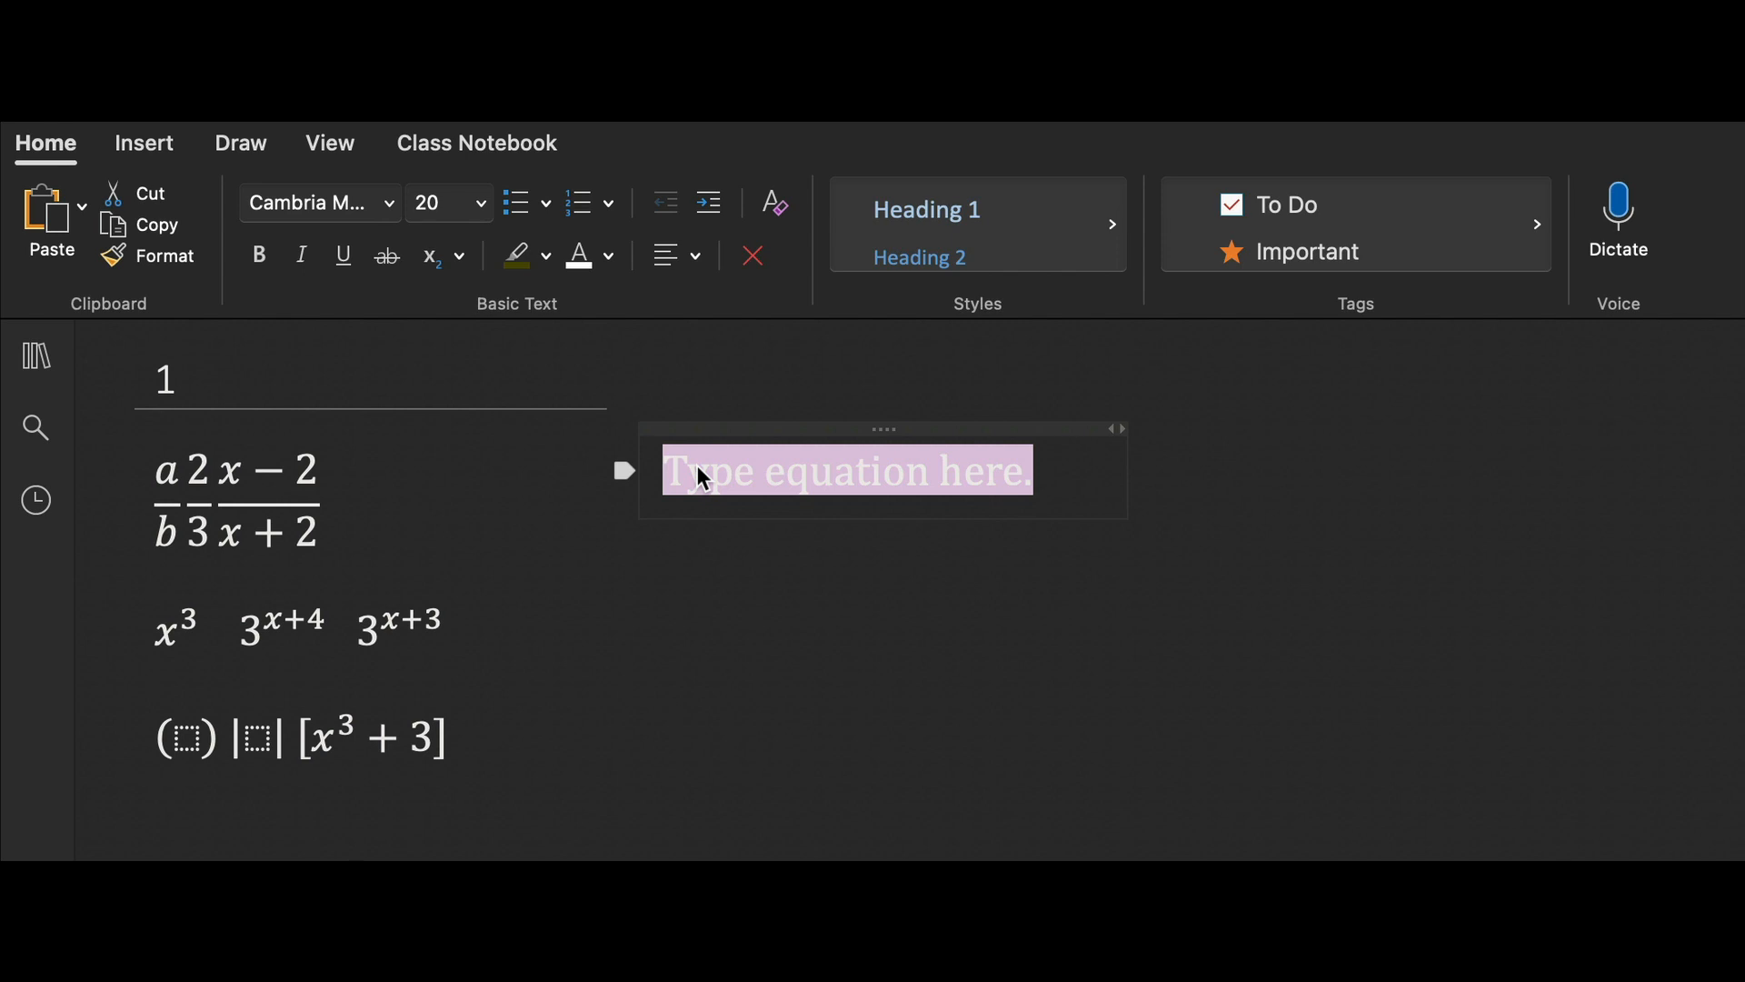
Enter the square root of 3 followed by the square root of x + 4 in the new equation.
{"action": "type", "text": "√"}
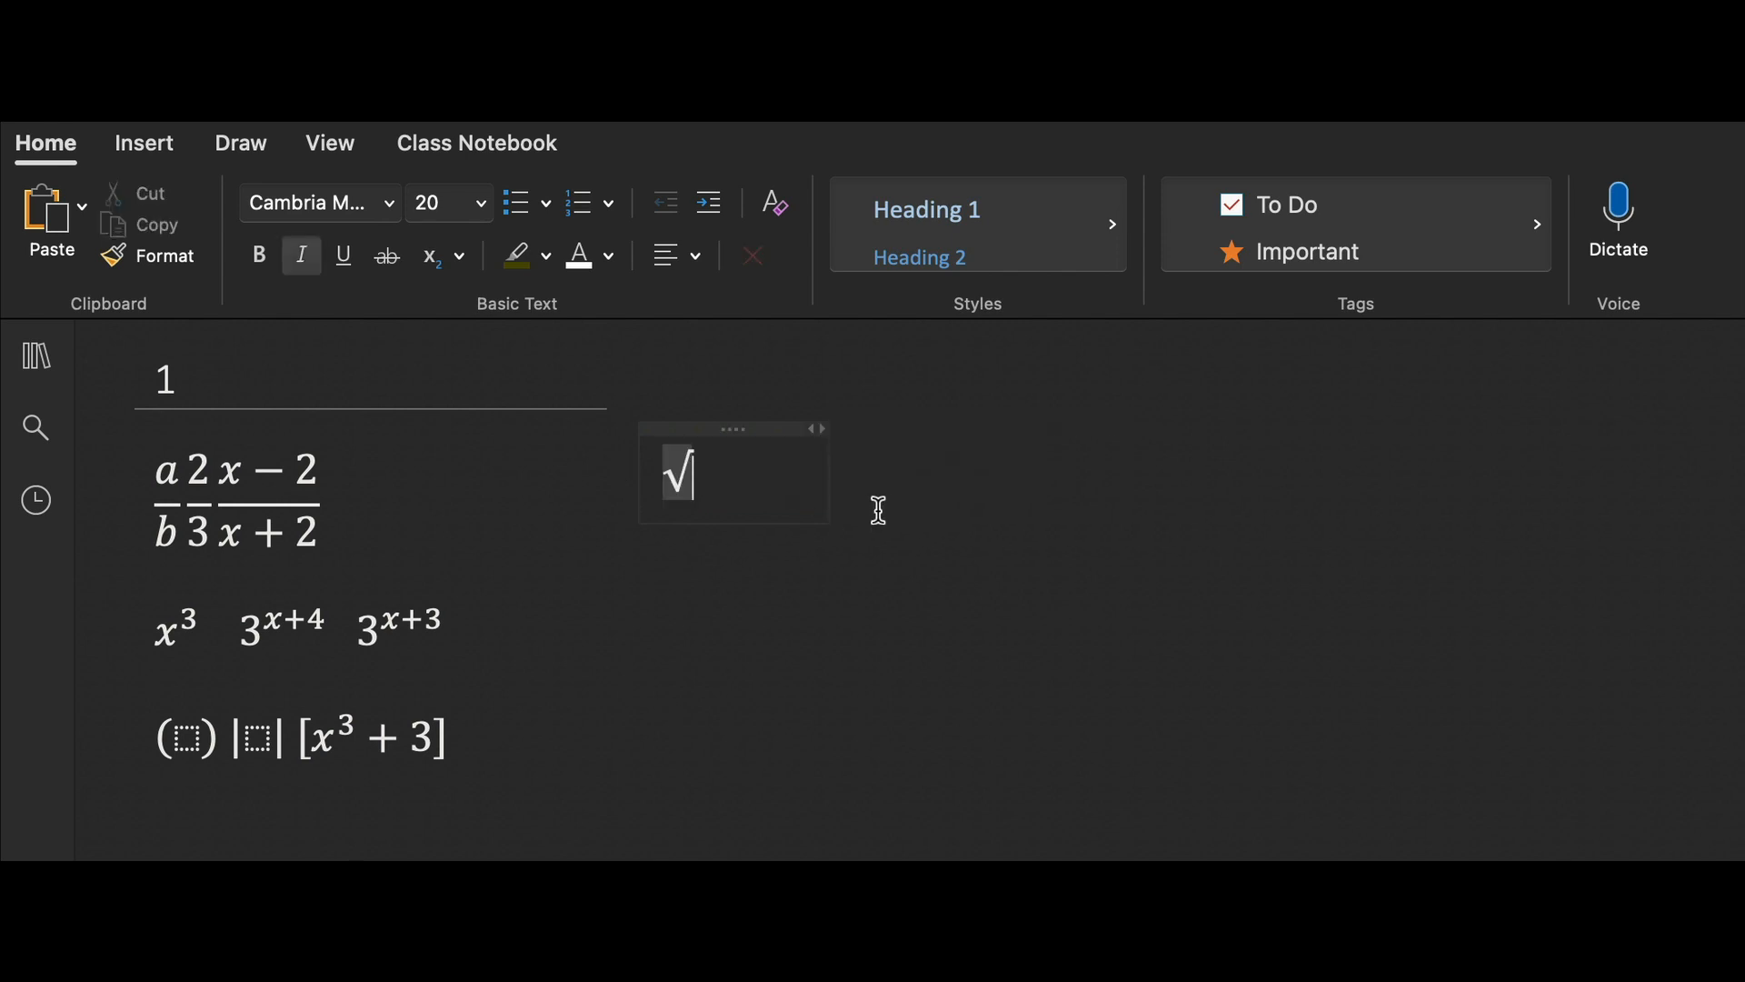
{"action": "type", "text": "3"}
{"action": "key", "text": "space"}
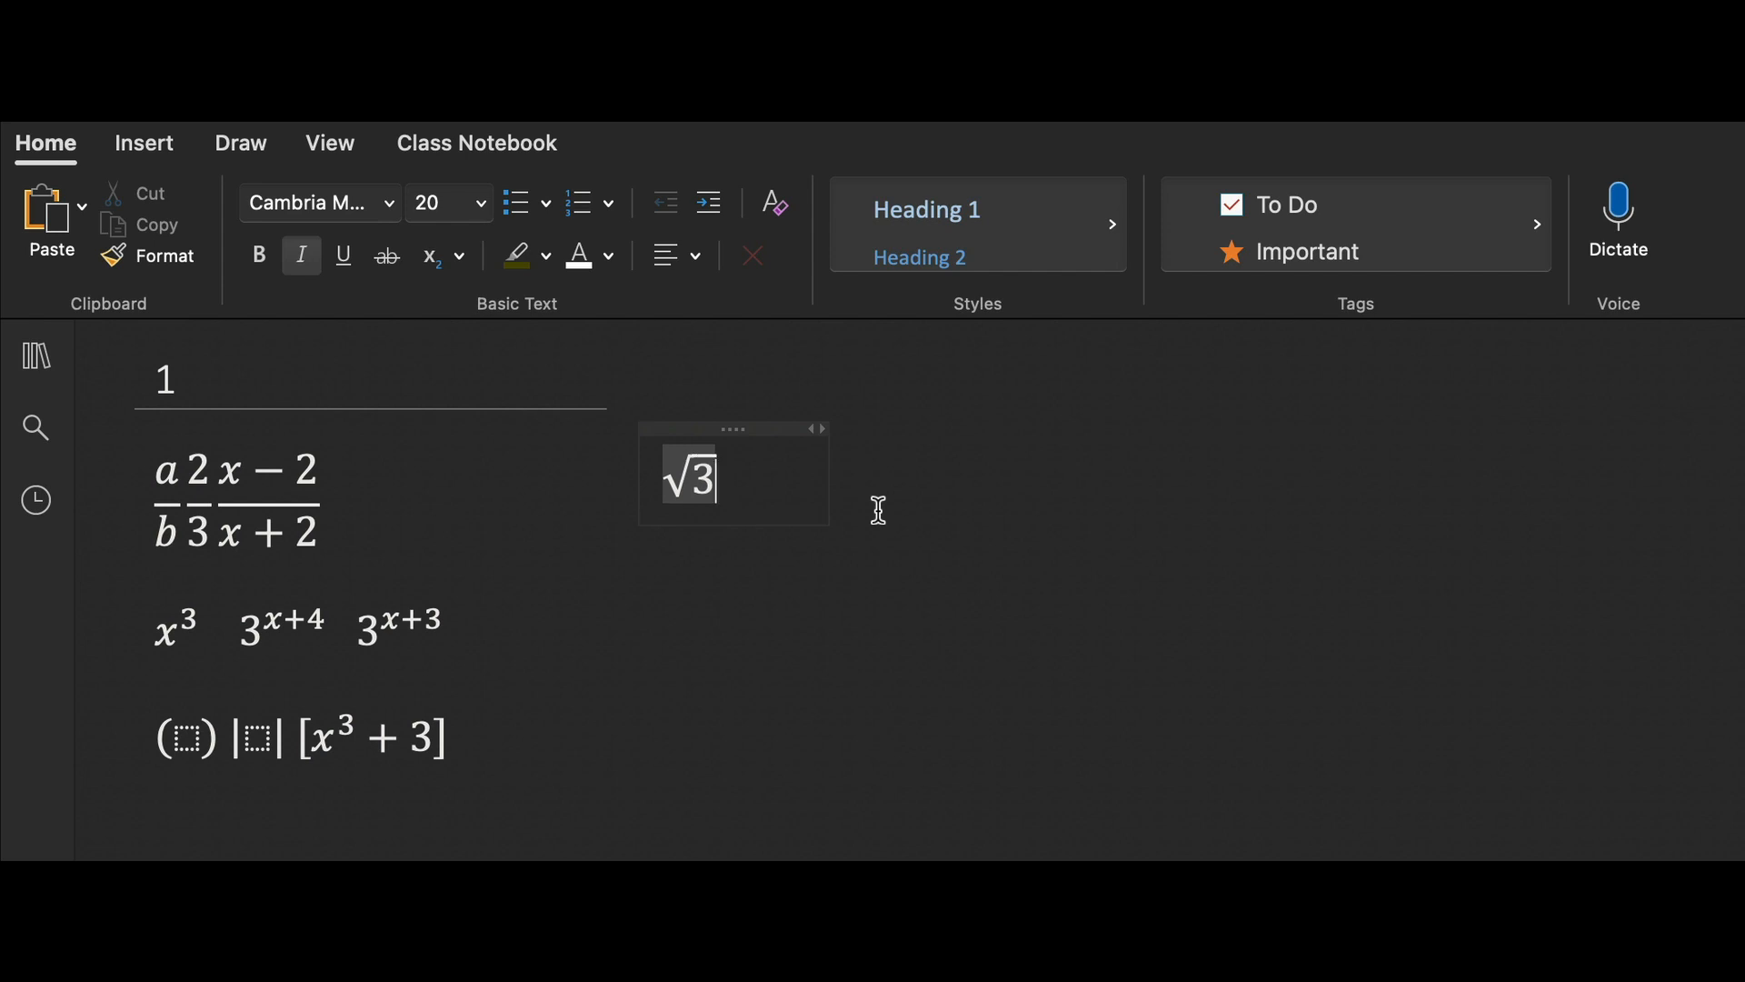
{"action": "key", "text": "Right"}
{"action": "type", "text": "√"}
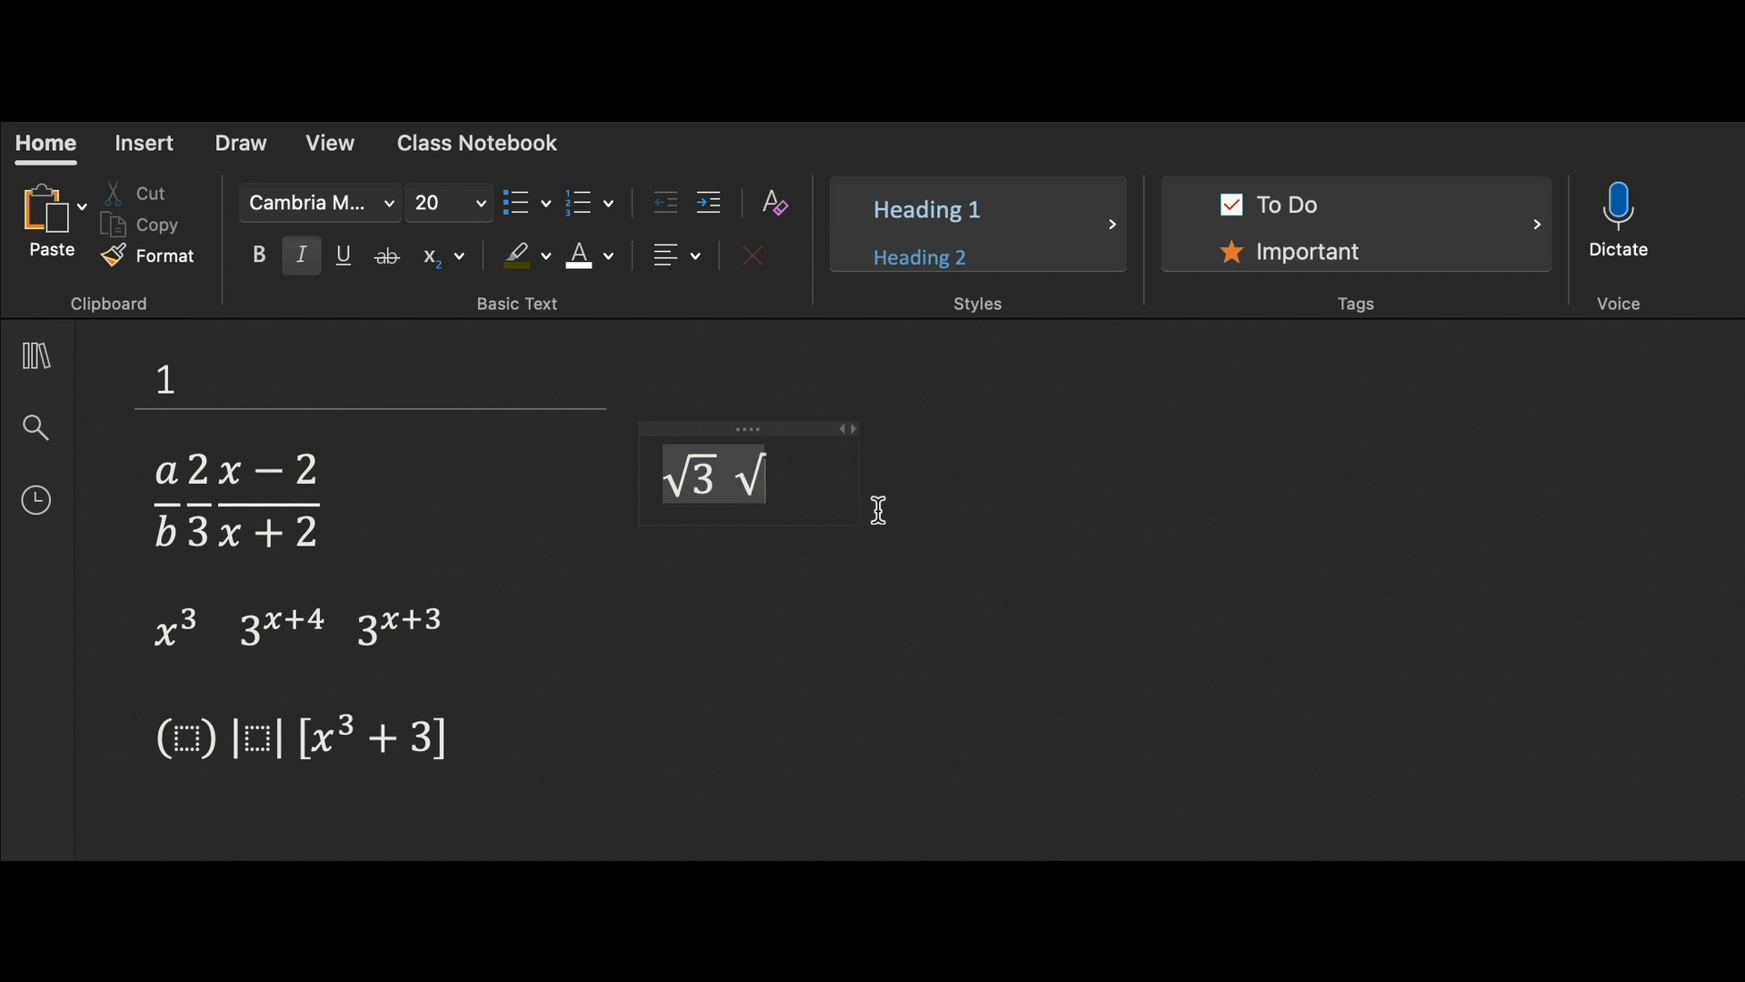
{"action": "type", "text": "x"}
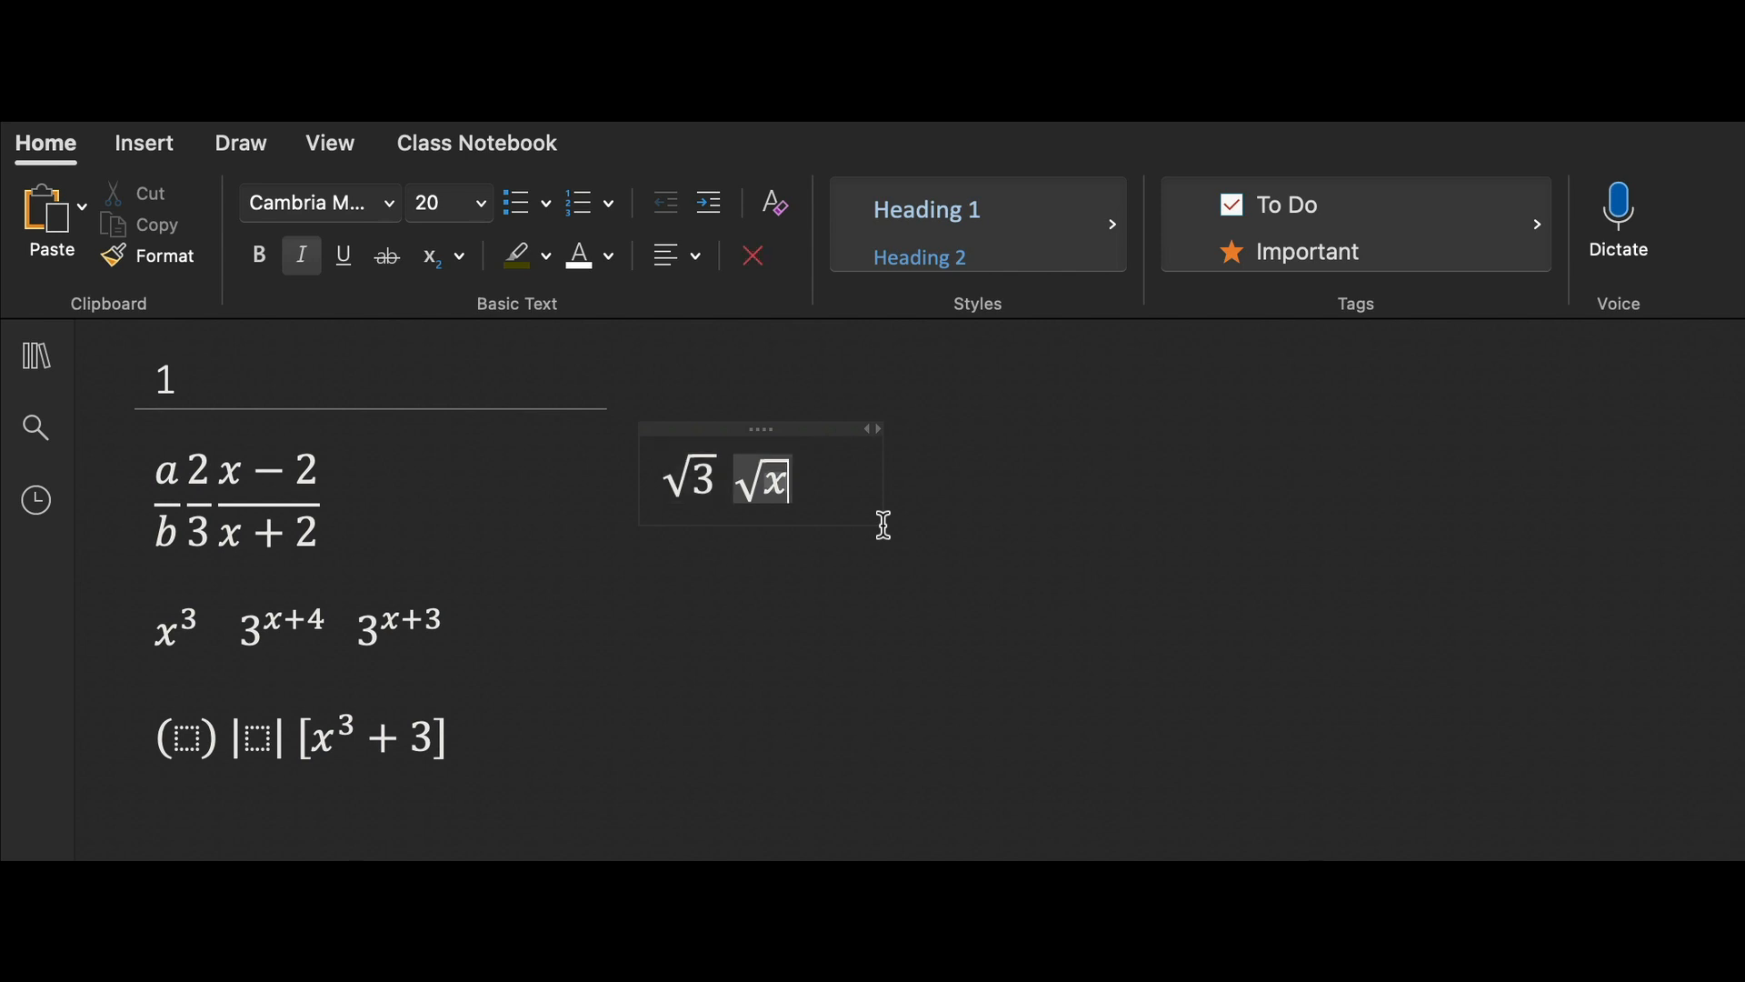
{"action": "type", "text": "+4"}
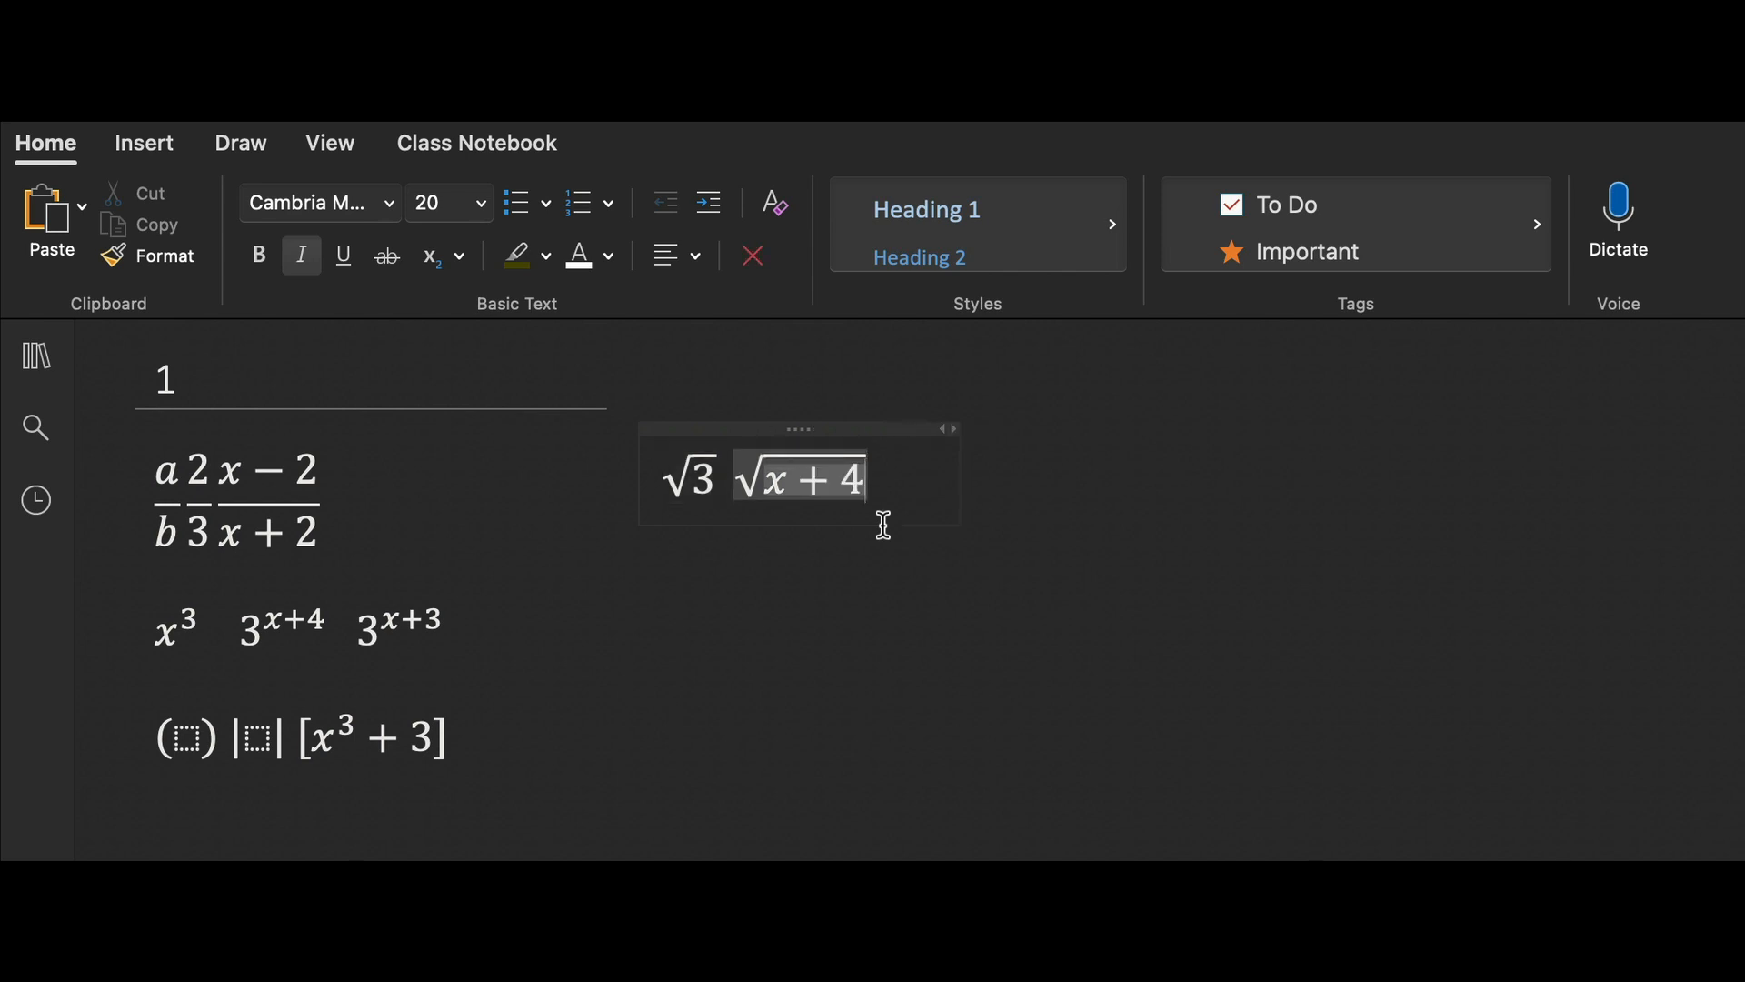
{"action": "key", "text": "Right"}
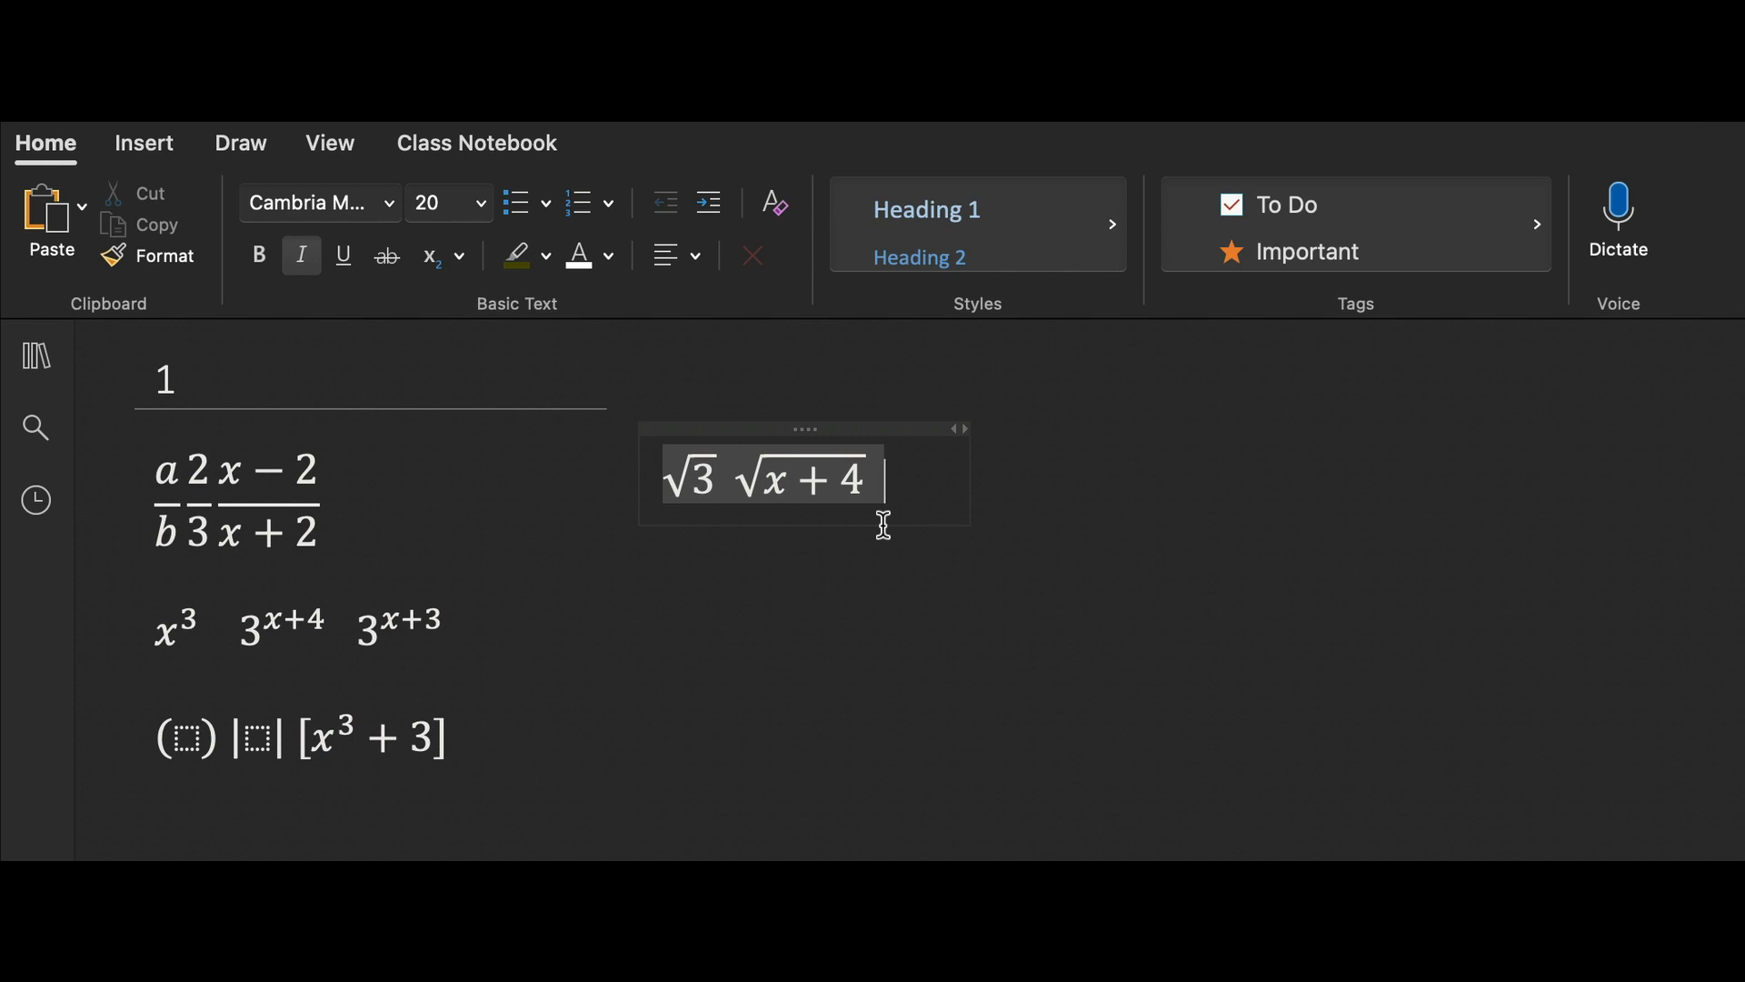
Add a square root with an empty placeholder, fill it with x - 4, and start a new line below the roots.
{"action": "type", "text": "√"}
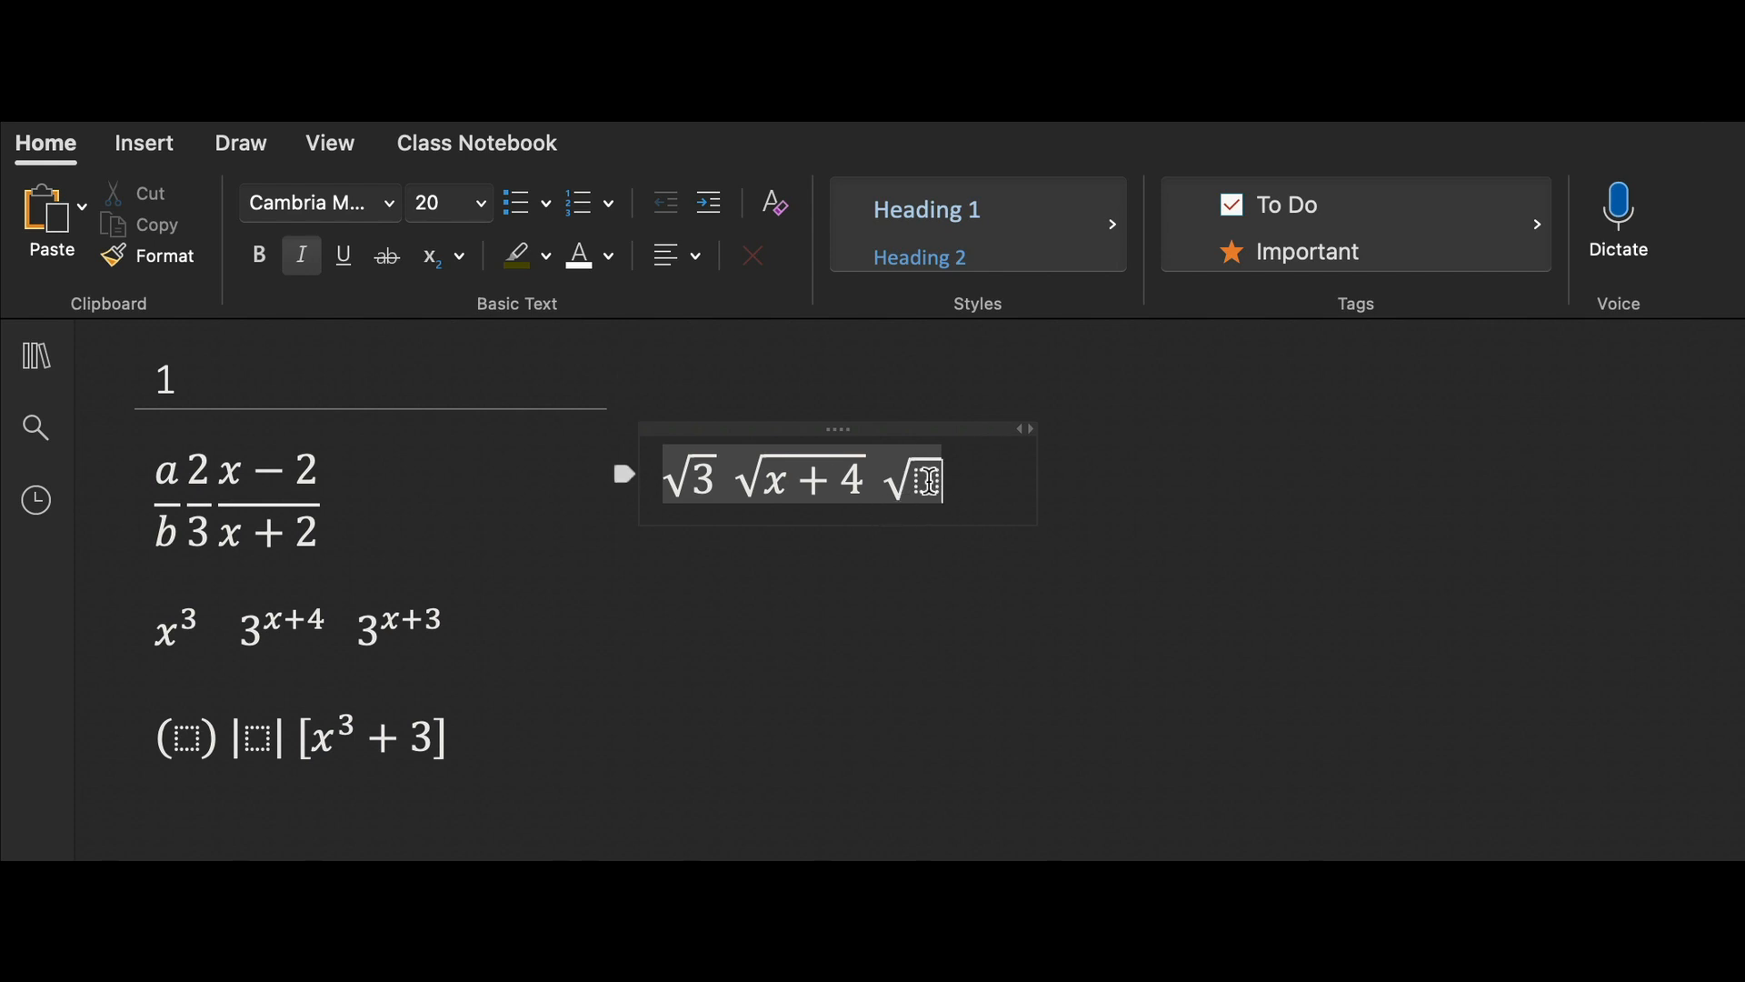
{"action": "left_click", "coordinate": [928, 481]}
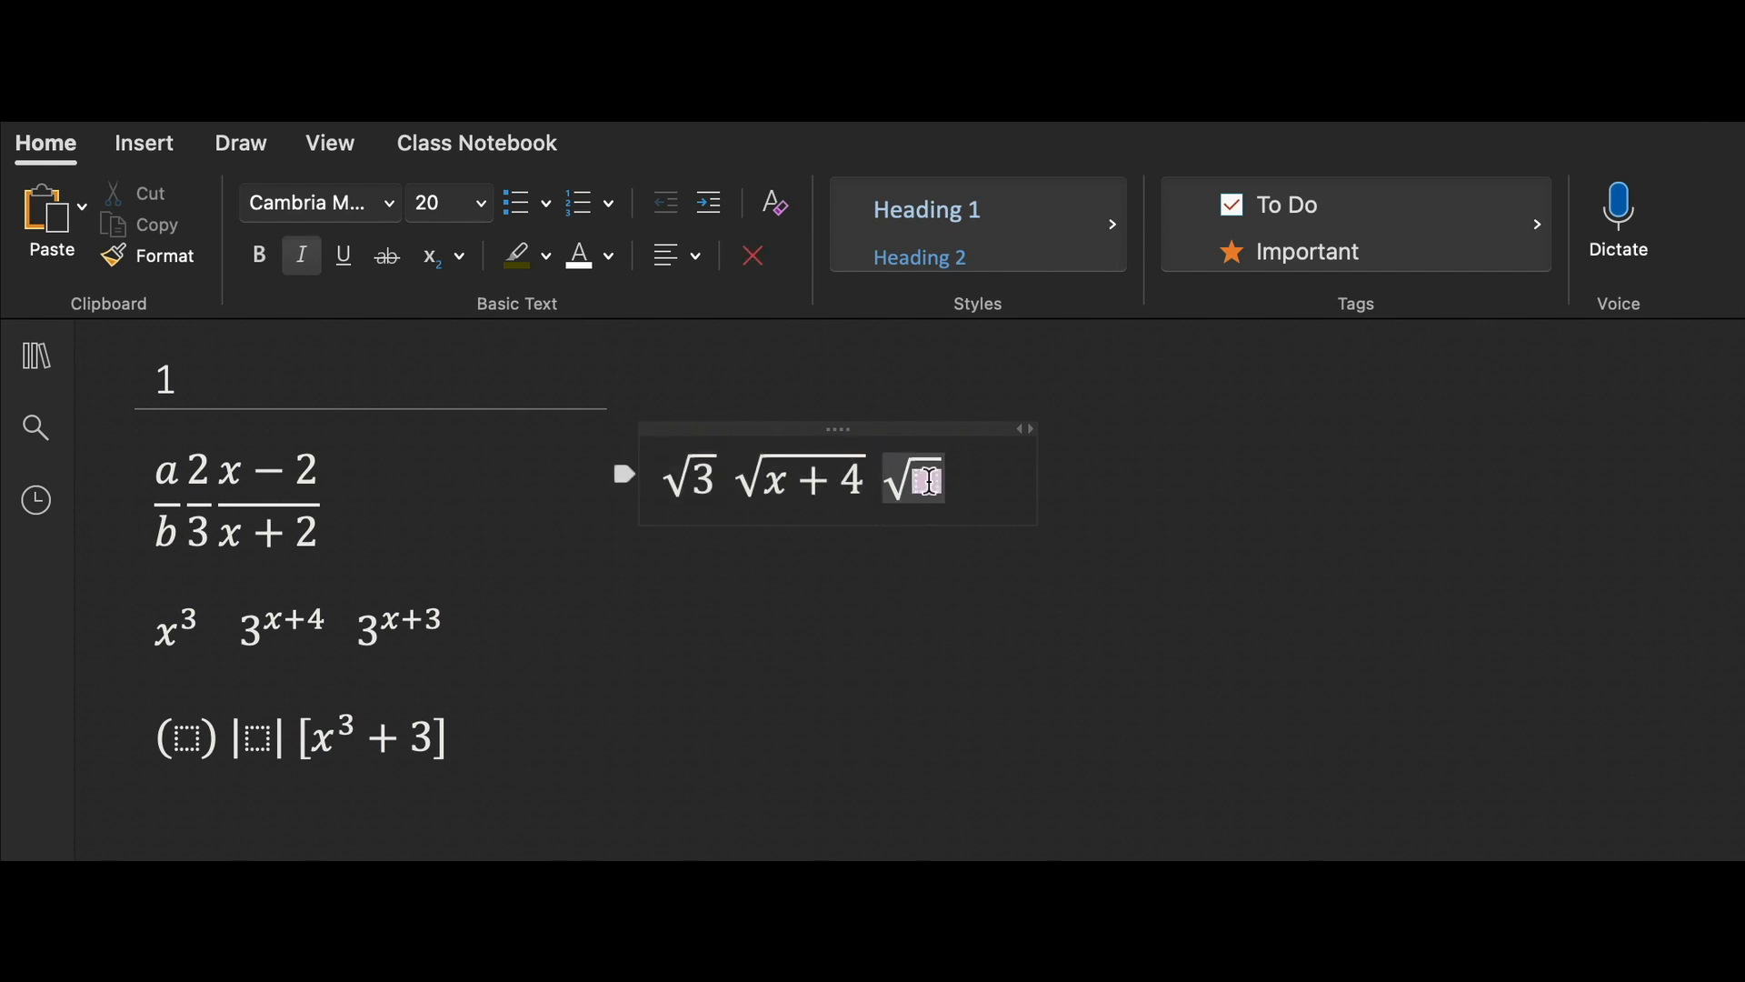
{"action": "type", "text": "x-4"}
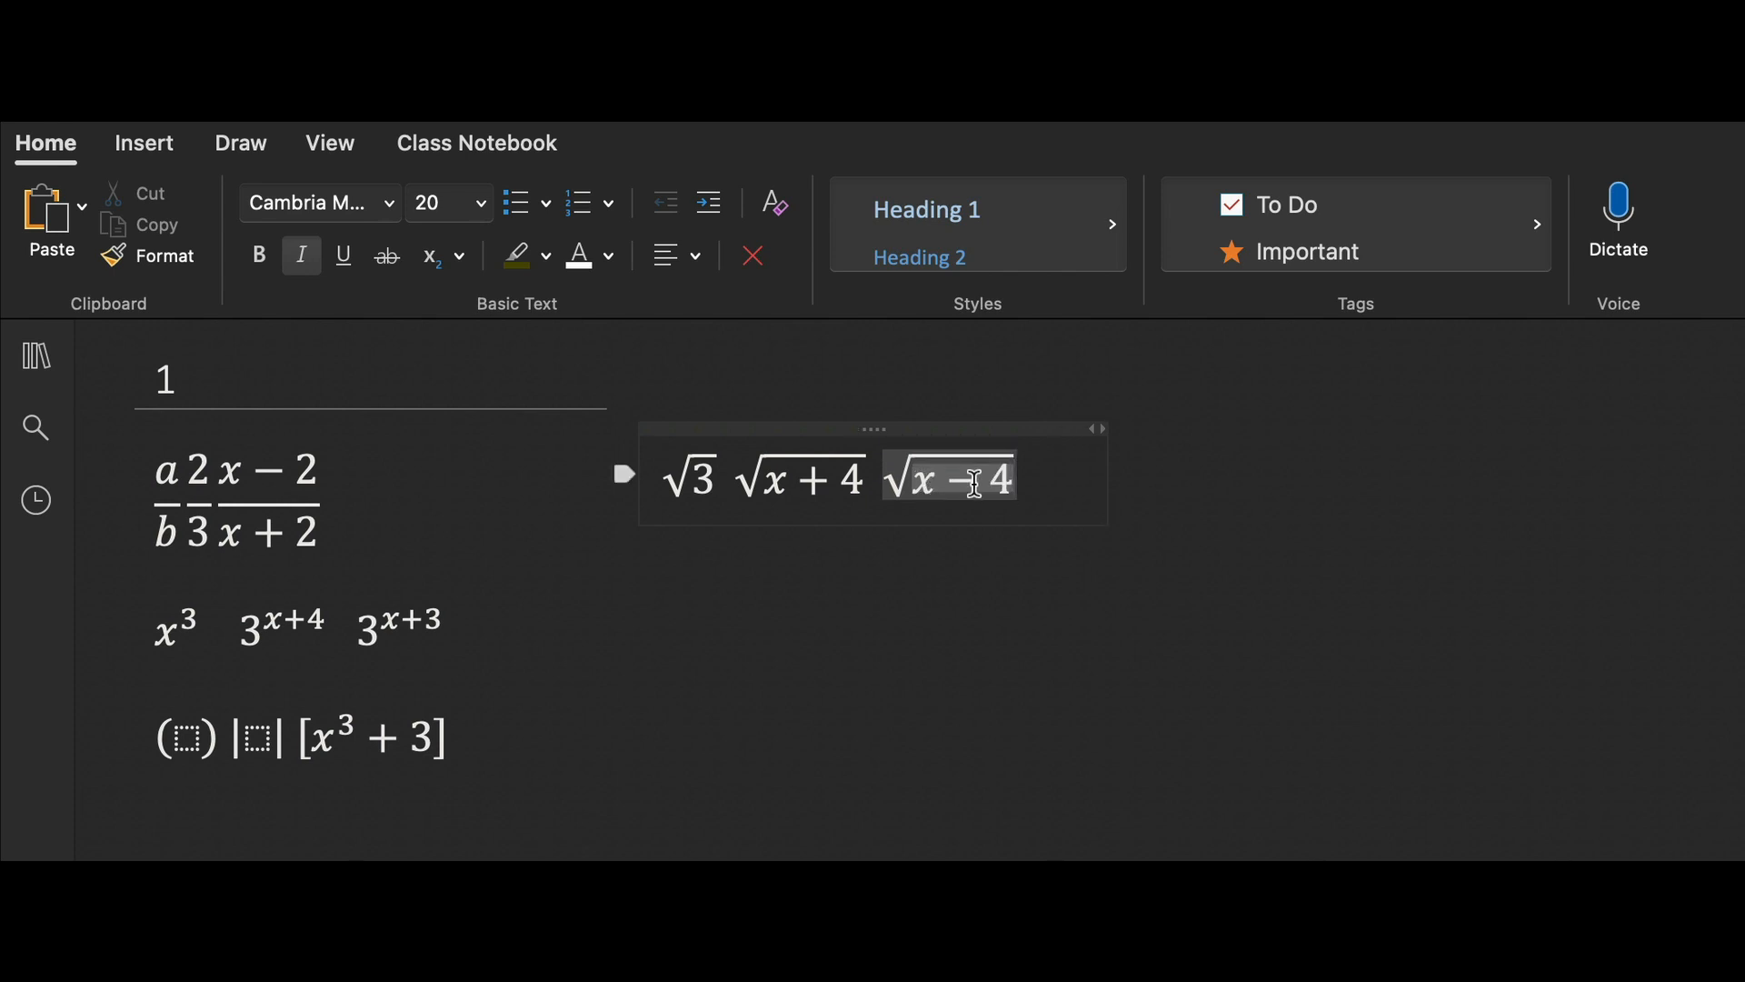
{"action": "left_click", "coordinate": [1059, 477]}
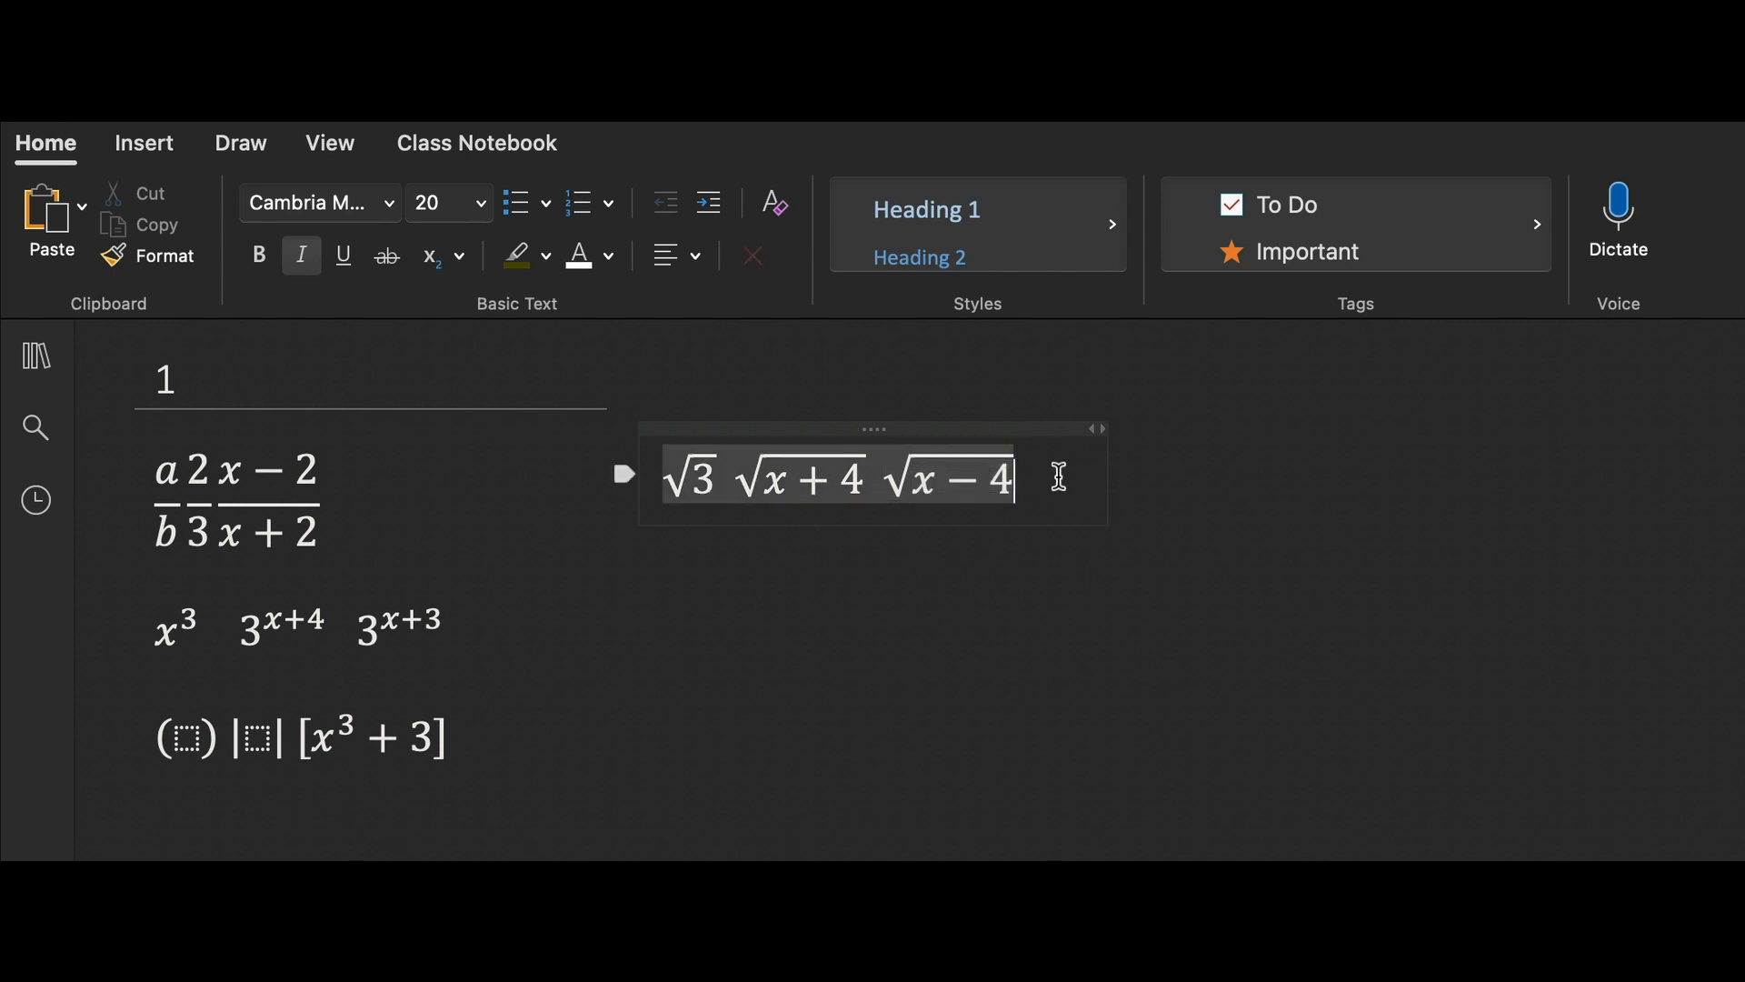
{"action": "key", "text": "Return"}
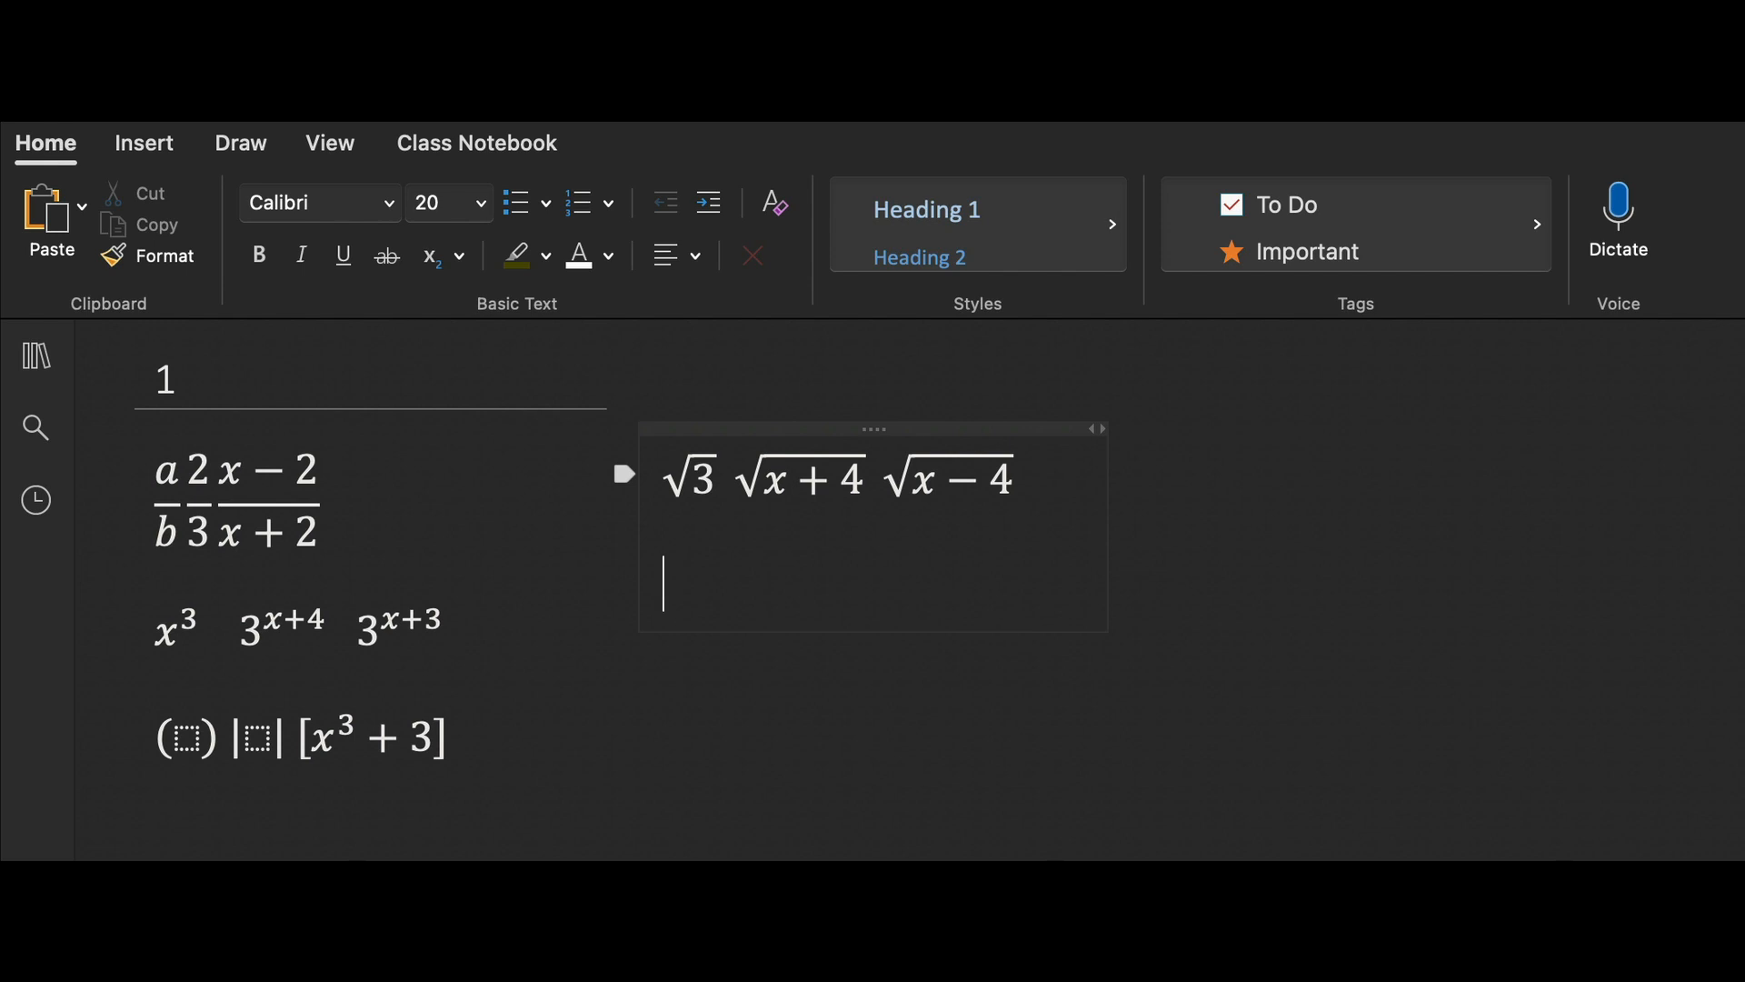
Insert an equation below the square roots containing the inequality symbols ≤, ≥, < and >.
{"action": "type", "text": "<"}
{"action": "key", "text": "BackSpace"}
{"action": "left_click", "coordinate": [147, 145]}
{"action": "left_click", "coordinate": [593, 228]}
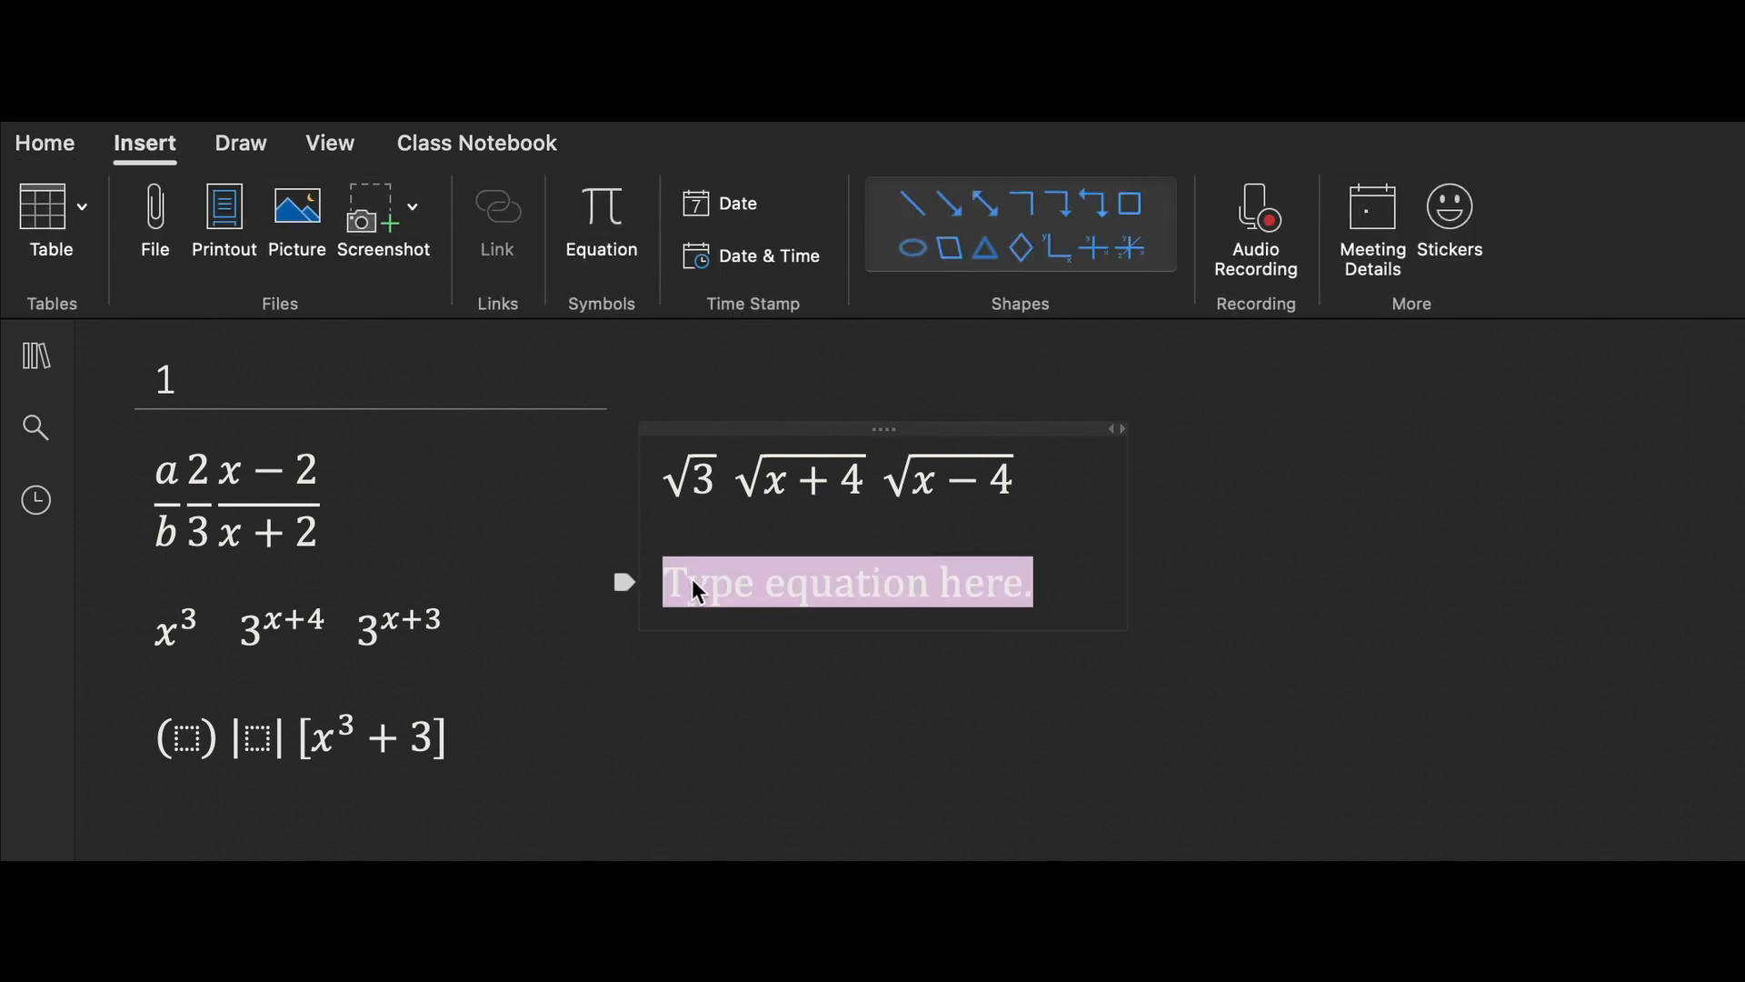
{"action": "type", "text": "<="}
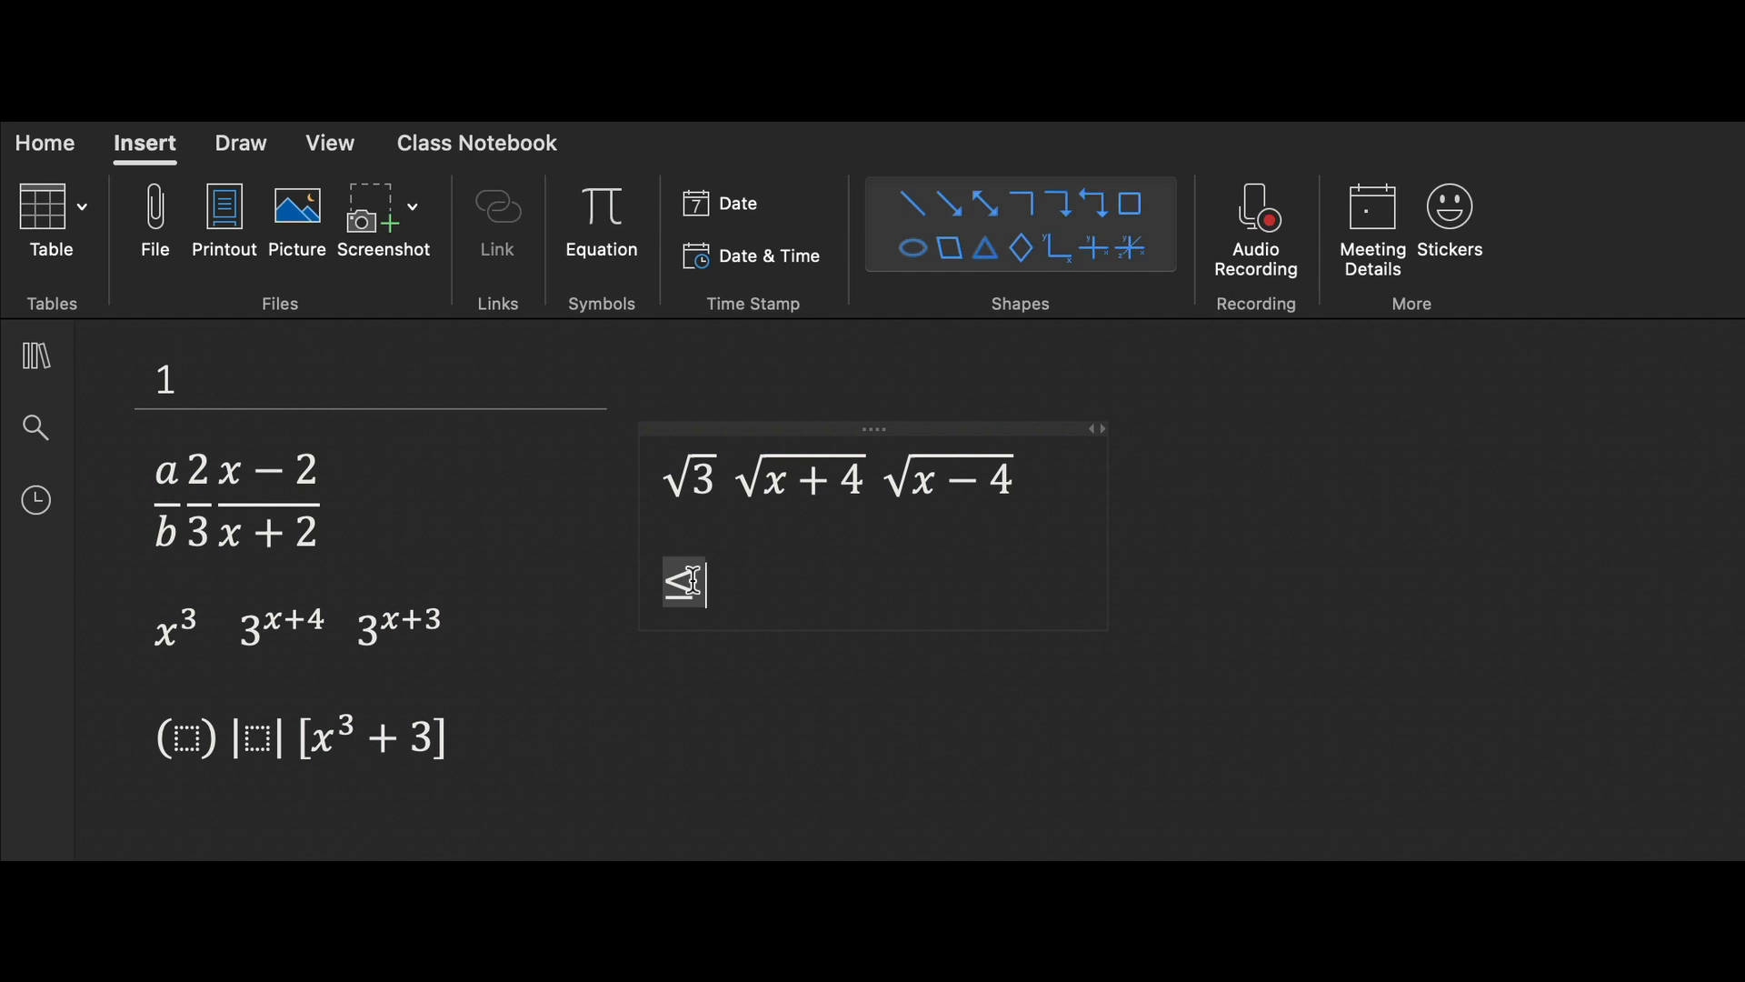
{"action": "type", "text": ">="}
{"action": "type", "text": "<"}
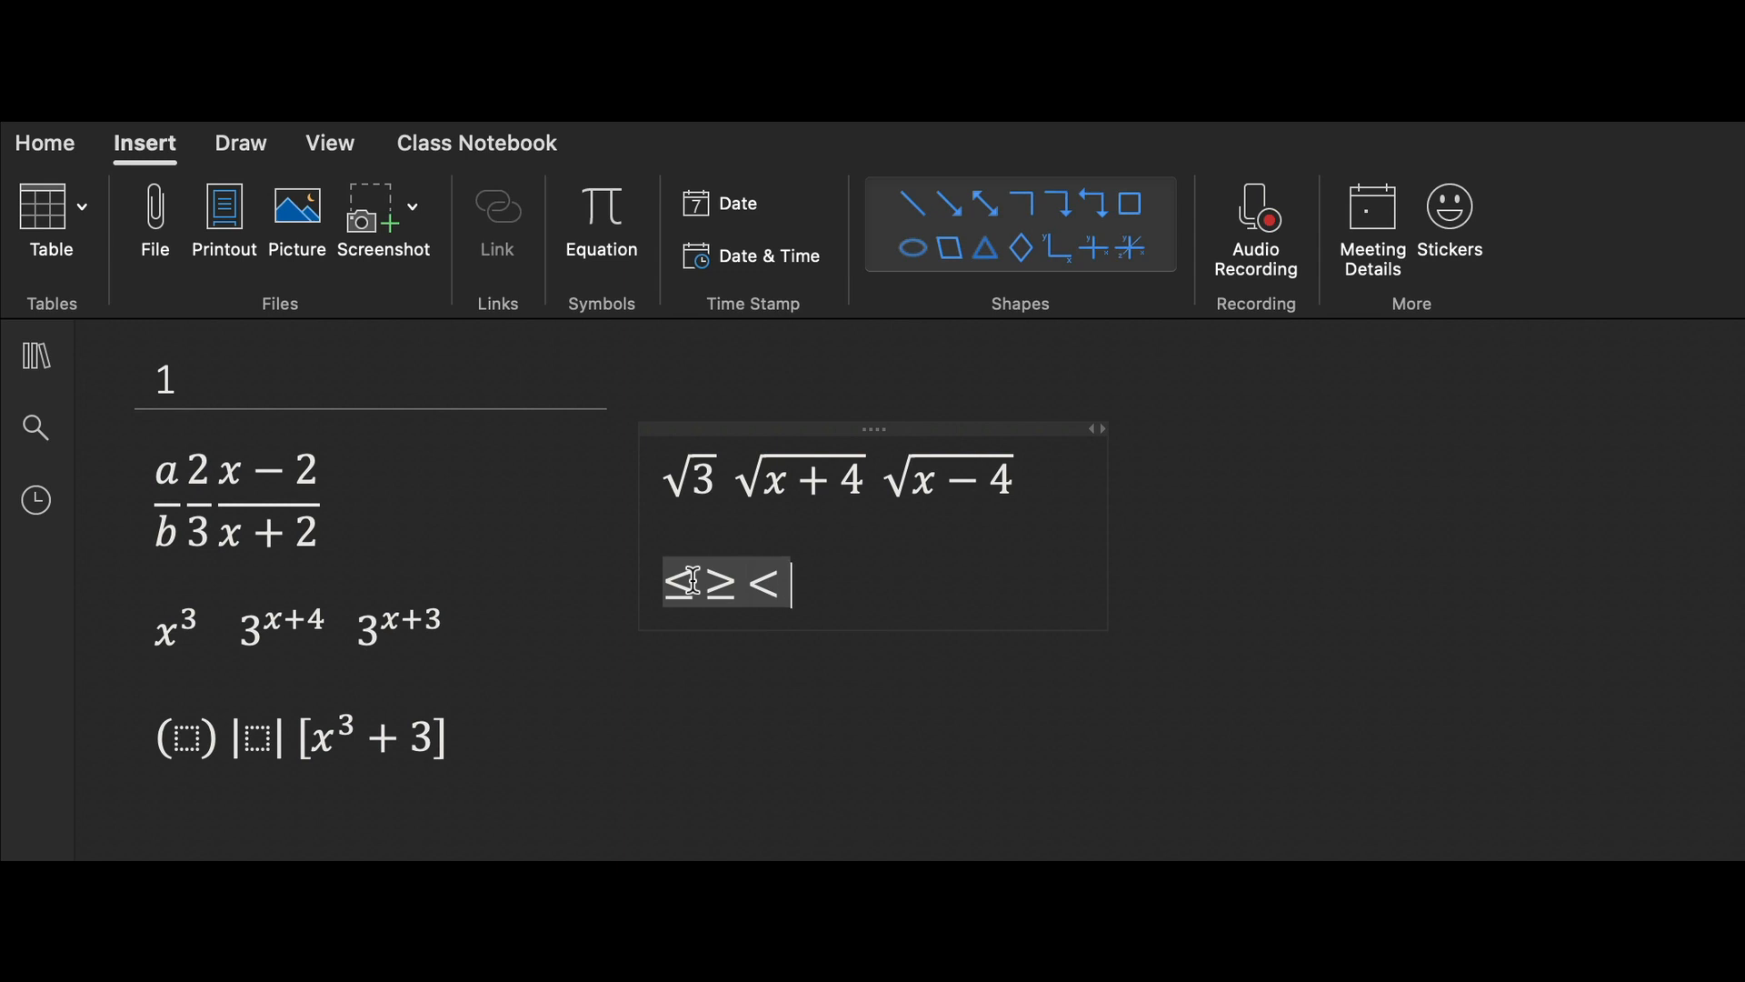
{"action": "type", "text": ">"}
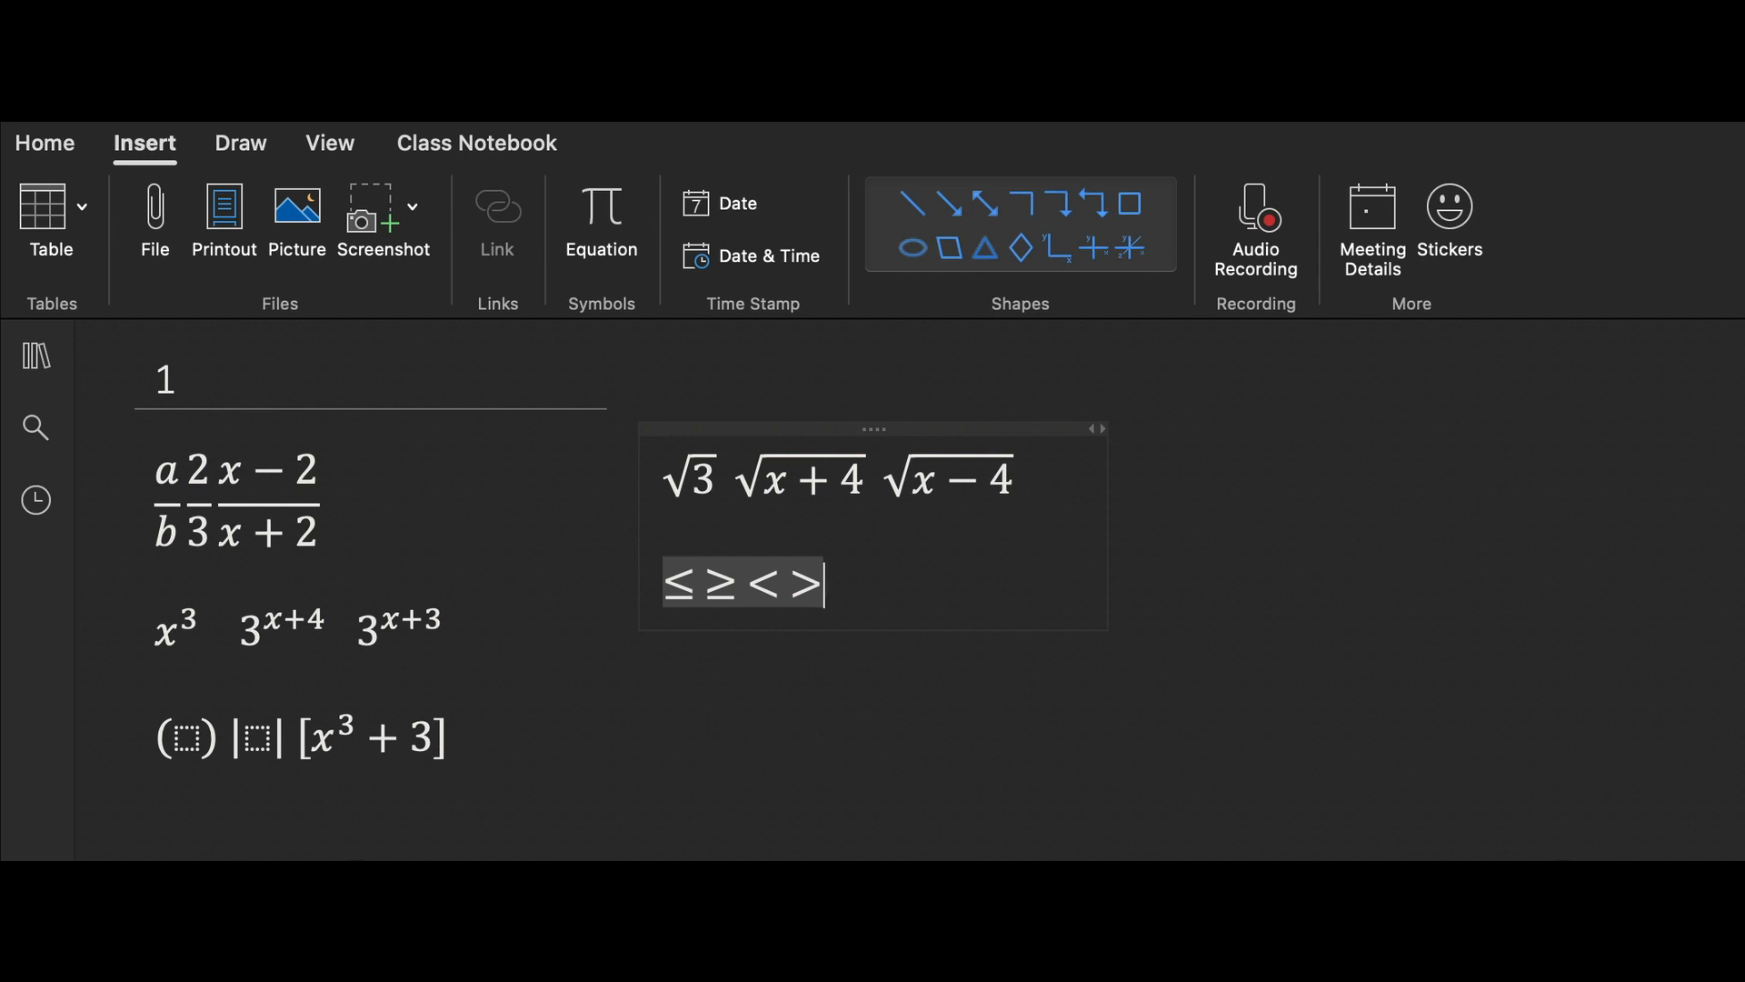
{"action": "left_click", "coordinate": [1483, 87]}
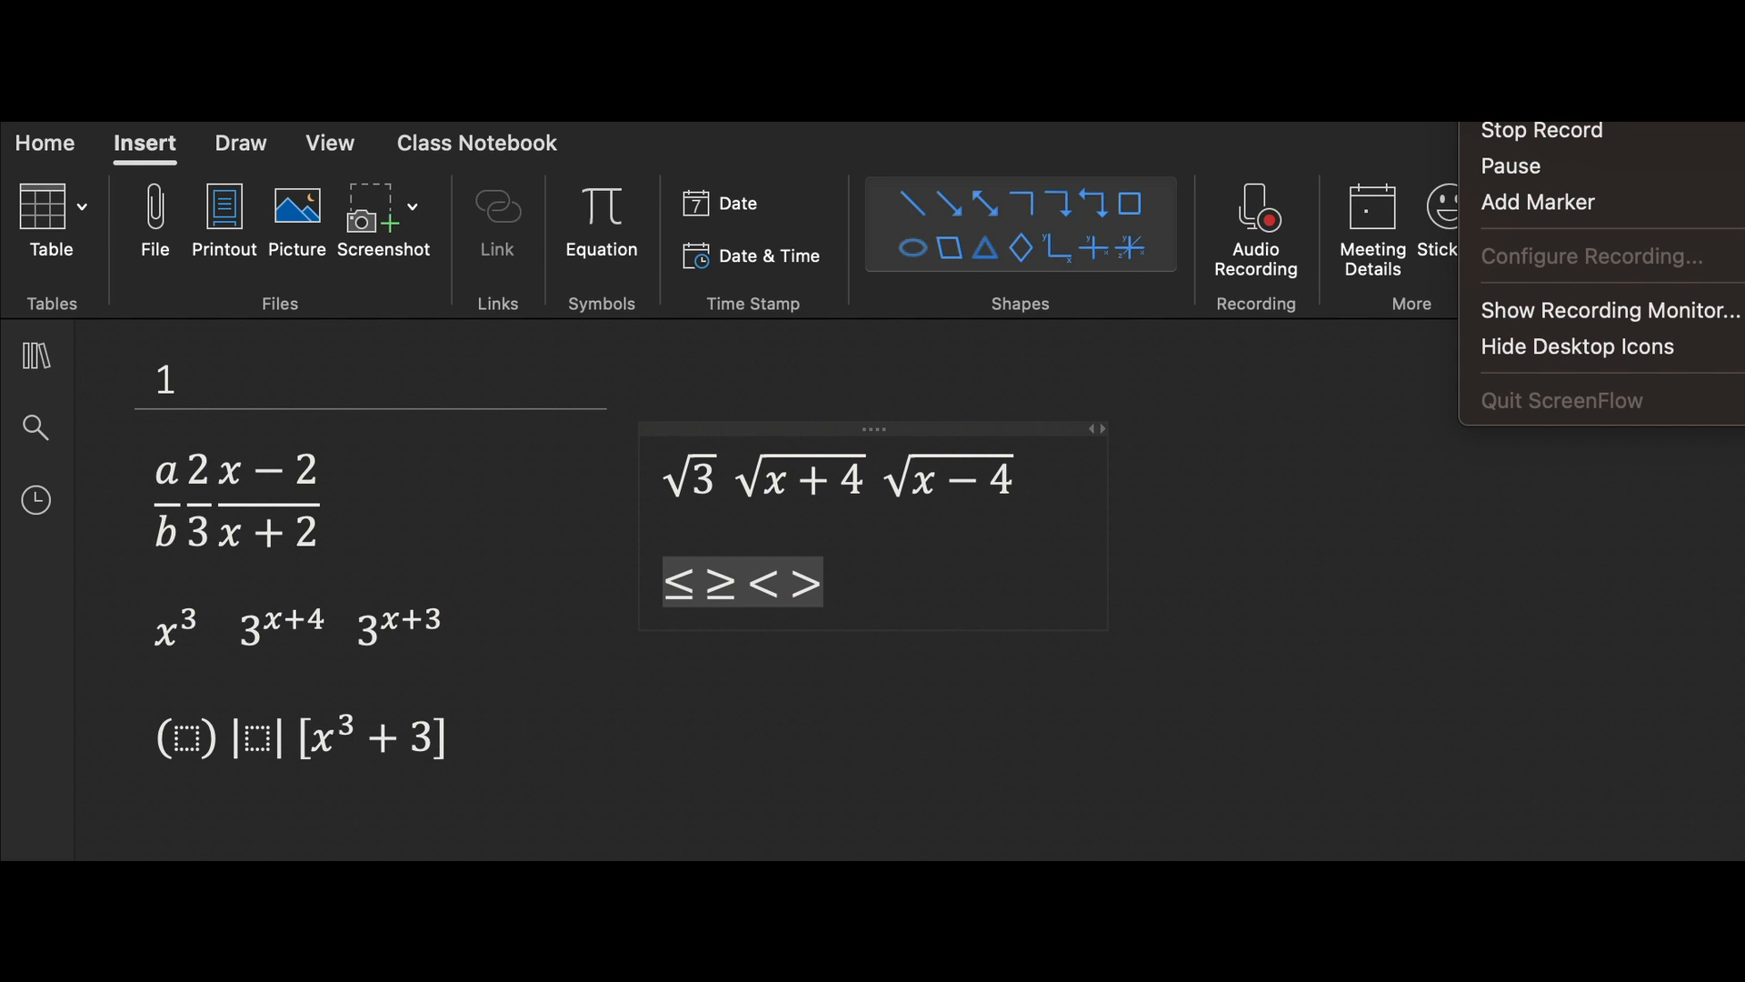